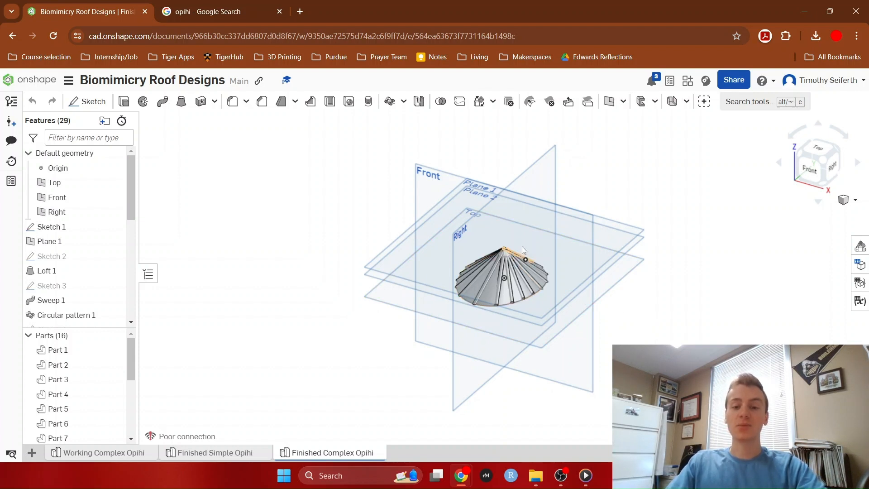
# Examine the ribbed shell in Finished Complex Opihi from several angles and compare it with the opihi photos in the Google image results.
pyautogui.moveTo(674, 303); pyautogui.dragTo(626, 347, button='right')
pyautogui.scroll(5, 562, 299)
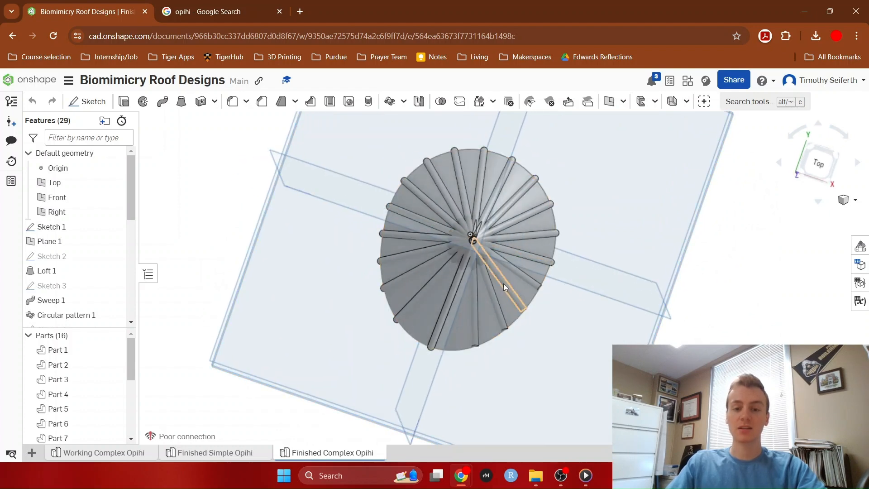
pyautogui.click(221, 11)
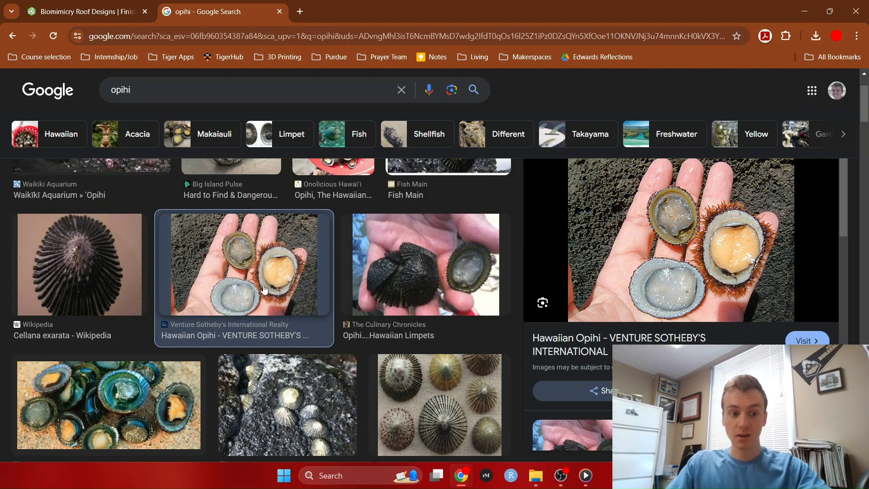
pyautogui.click(90, 11)
pyautogui.hotkey('shift', '7')
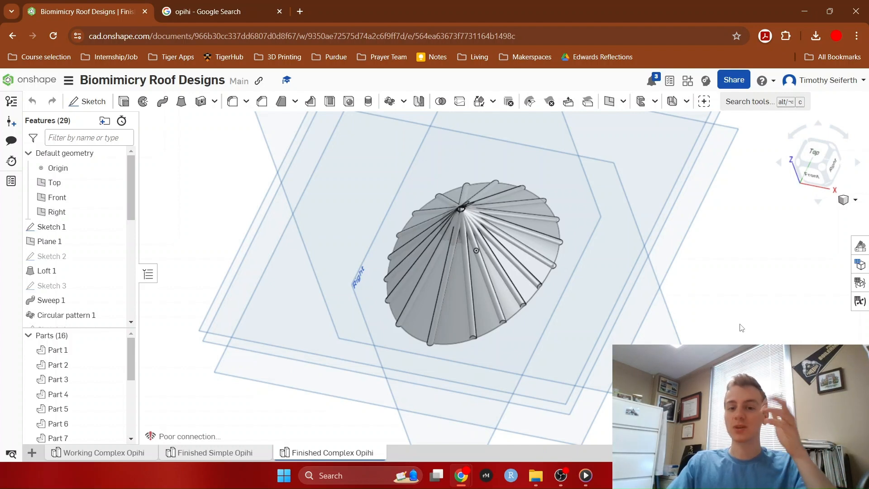
pyautogui.moveTo(732, 320); pyautogui.dragTo(662, 289, button='right')
pyautogui.moveTo(494, 306); pyautogui.dragTo(637, 343, button='right')
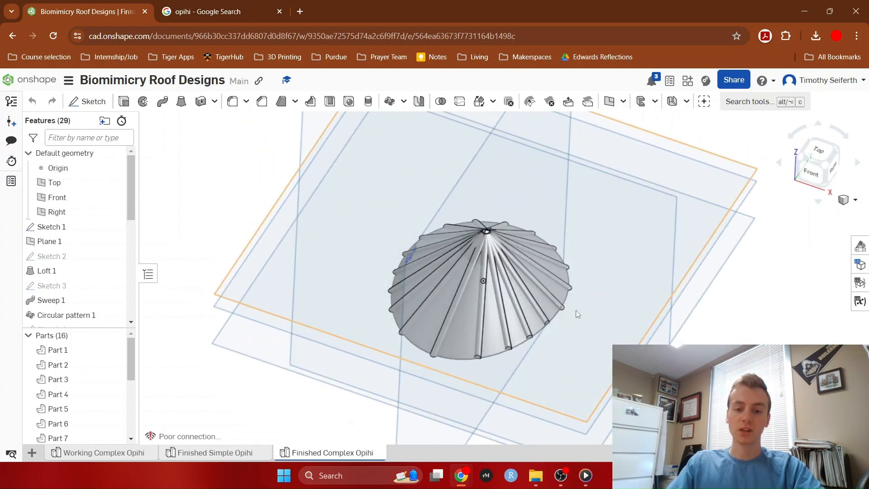
# Examine the Finished Simple Opihi model from several angles and compare it with the Finished Complex Opihi model.
pyautogui.click(214, 454)
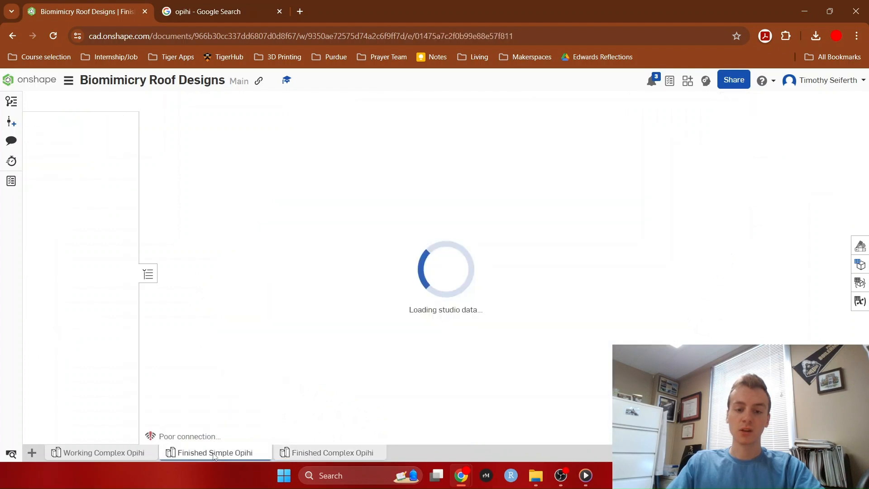
pyautogui.moveTo(584, 323); pyautogui.dragTo(572, 339, button='right')
pyautogui.moveTo(523, 321); pyautogui.dragTo(526, 295, button='right')
pyautogui.scroll(5, 526, 296)
pyautogui.moveTo(559, 363); pyautogui.dragTo(390, 405, button='right')
pyautogui.click(330, 453)
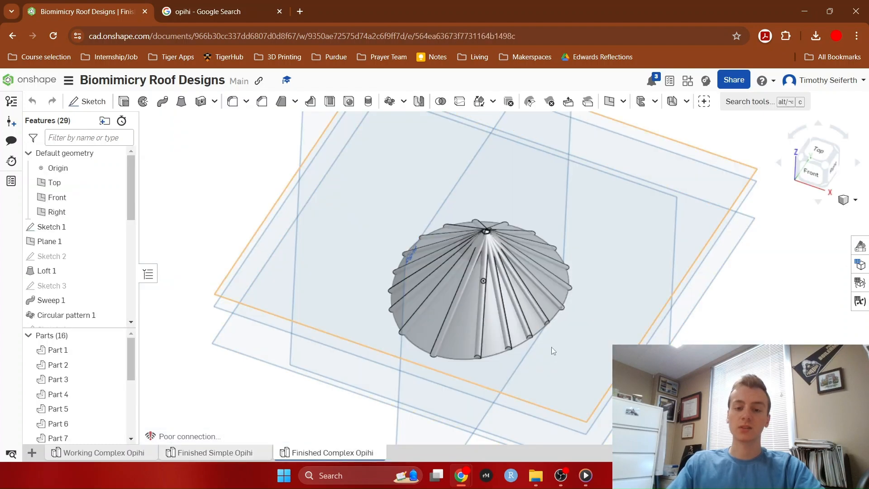
pyautogui.scroll(3, 485, 255)
pyautogui.moveTo(485, 255); pyautogui.dragTo(454, 276, button='right')
# Open the Working Complex Opihi part studio and show its default planes in an isometric view.
pyautogui.click(86, 453)
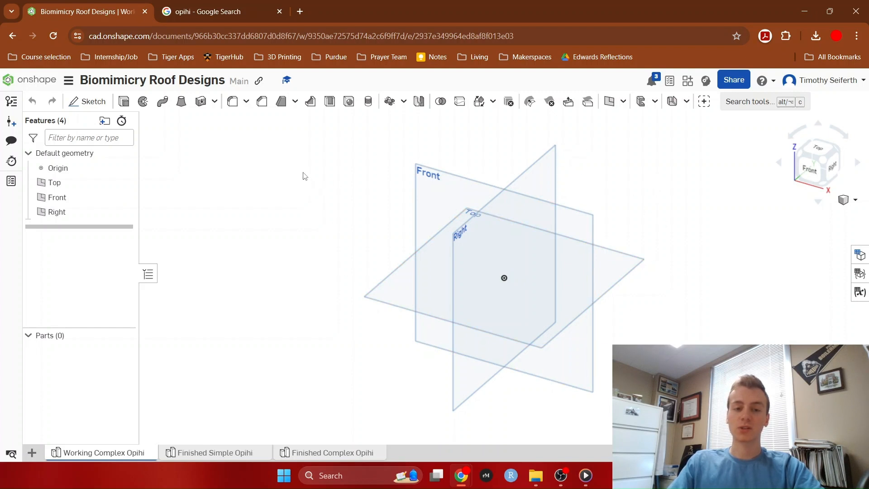
pyautogui.moveTo(358, 181)
pyautogui.mouseDown(button='right')
pyautogui.moveTo(359, 198)
pyautogui.moveTo(304, 220)
pyautogui.moveTo(368, 169)
pyautogui.moveTo(355, 167)
pyautogui.mouseUp(button='right')
pyautogui.moveTo(367, 181); pyautogui.dragTo(362, 229, button='middle')
pyautogui.scroll(-3, 371, 254)
pyautogui.scroll(2, 371, 255)
pyautogui.scroll(-3, 371, 255)
pyautogui.scroll(3, 371, 255)
pyautogui.scroll(-2, 371, 255)
pyautogui.scroll(2, 371, 255)
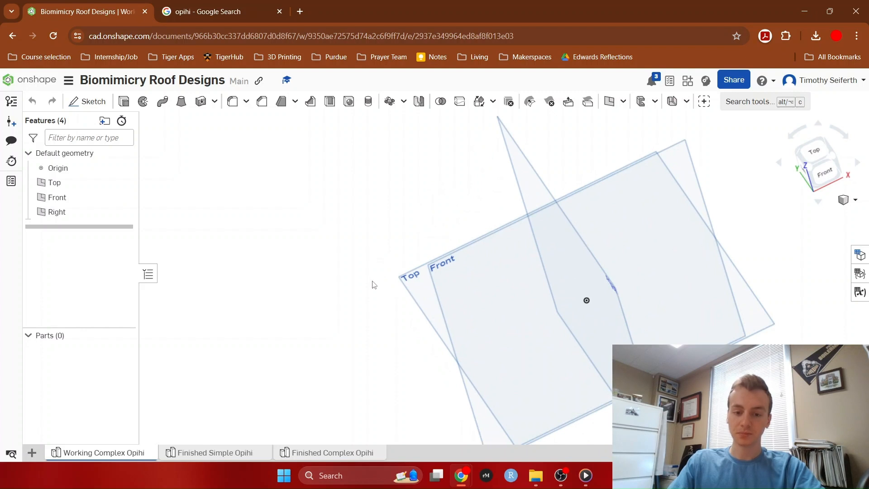
pyautogui.click(834, 154)
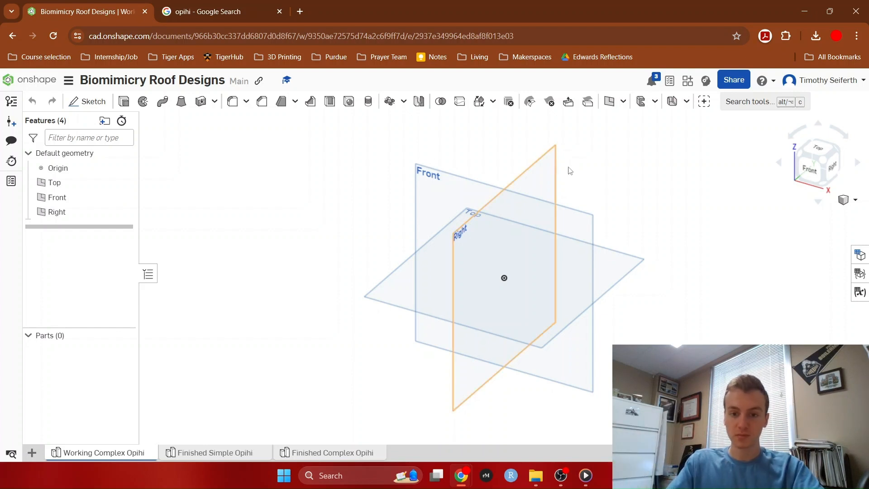
# Start a sketch on the Top plane and view it straight from above.
pyautogui.click(627, 263)
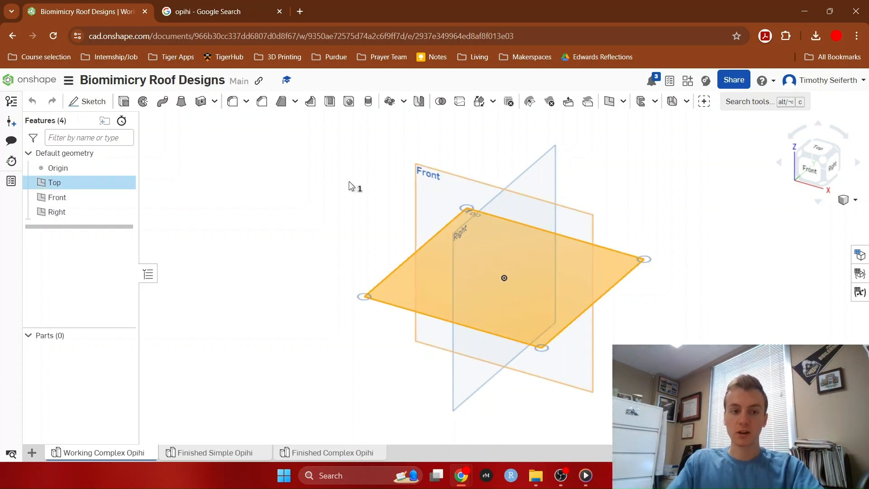
pyautogui.click(96, 105)
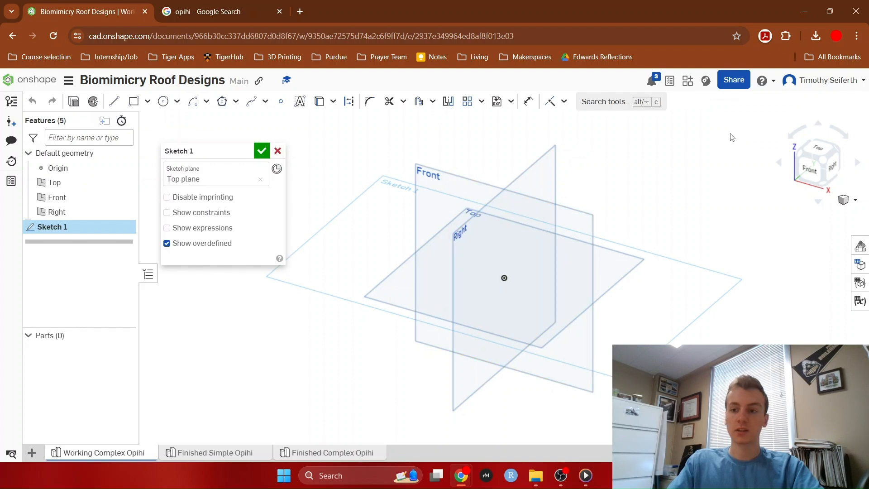
pyautogui.click(821, 155)
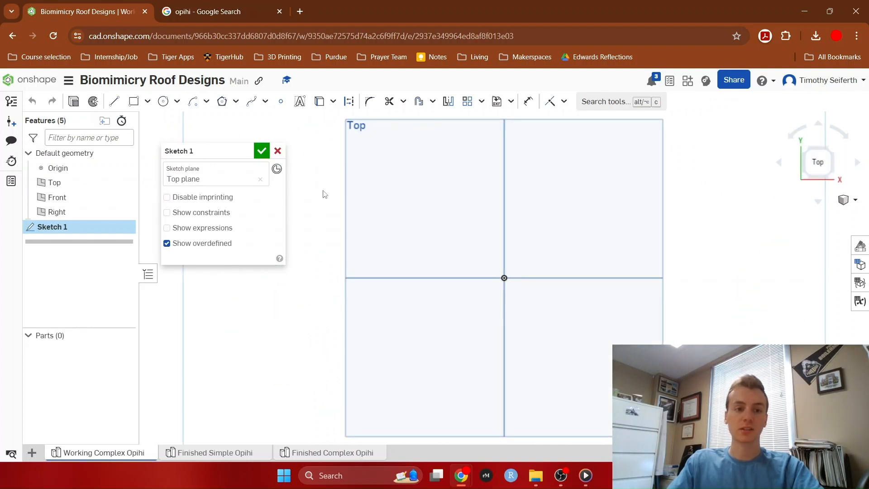
# Draw a center point arc around the origin as an upper semicircle with a radius of about 1.77 in.
pyautogui.click(206, 103)
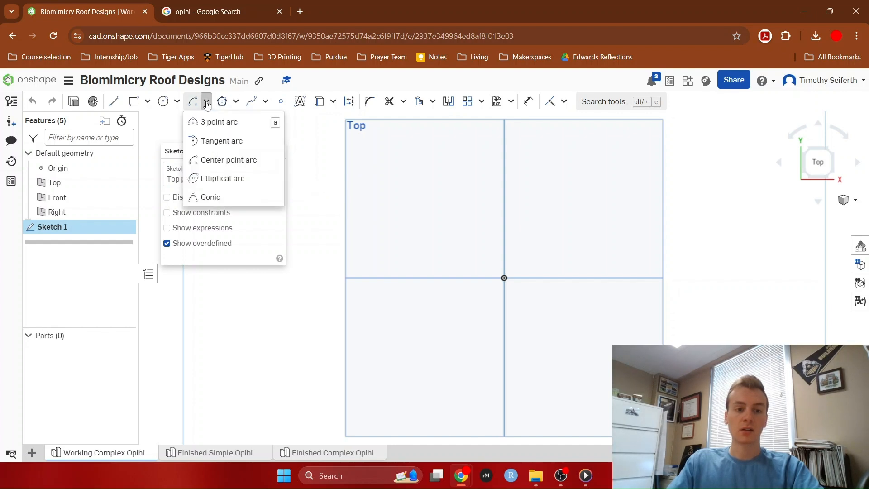
pyautogui.click(213, 160)
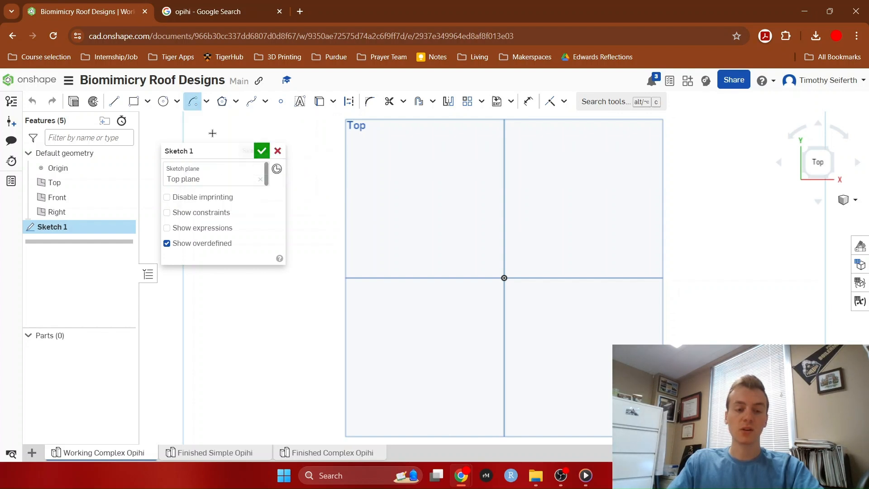
pyautogui.click(504, 278)
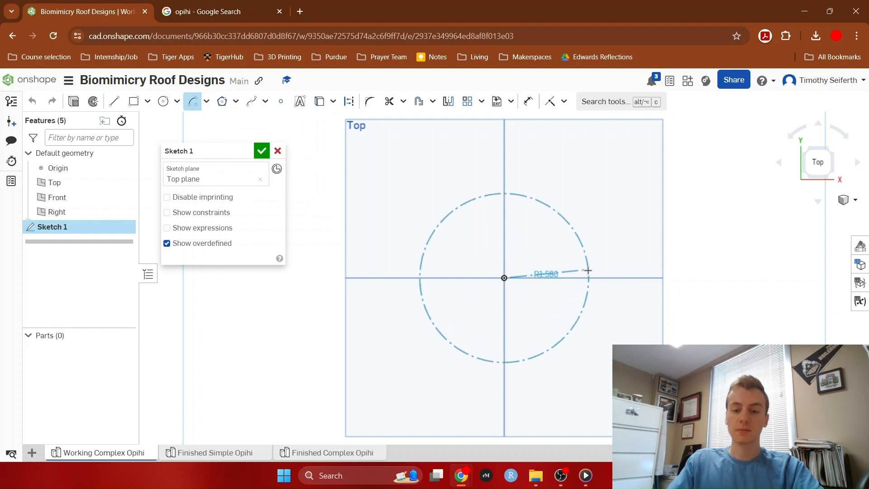
pyautogui.click(598, 278)
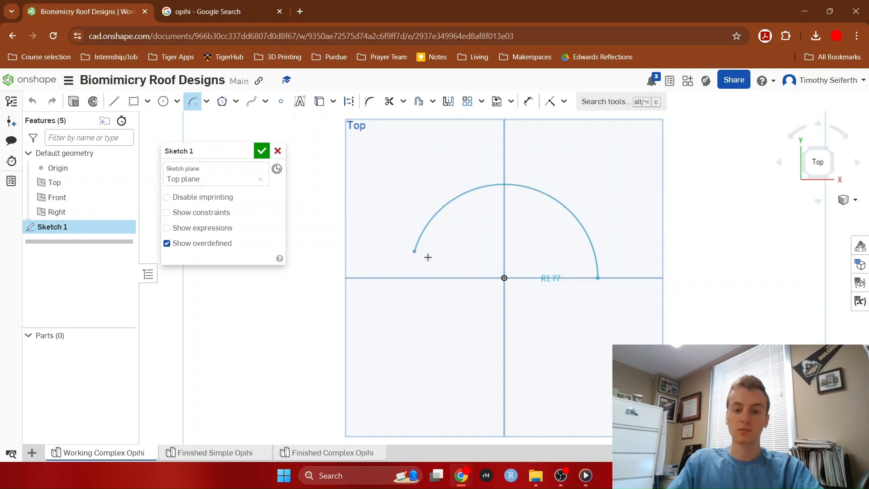
pyautogui.click(410, 277)
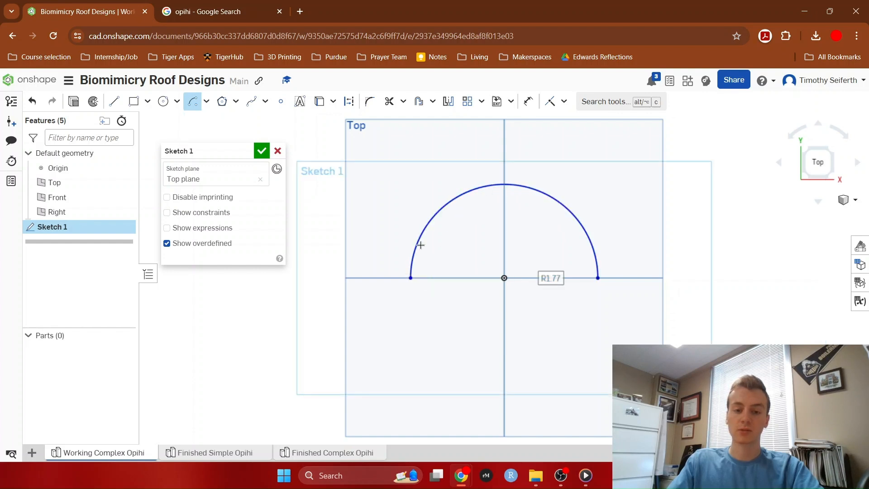
# Close the outline below the semicircle with an origin-centred elliptical arc between its endpoints, with axes about 4.81 in and 3.56 in.
pyautogui.click(207, 102)
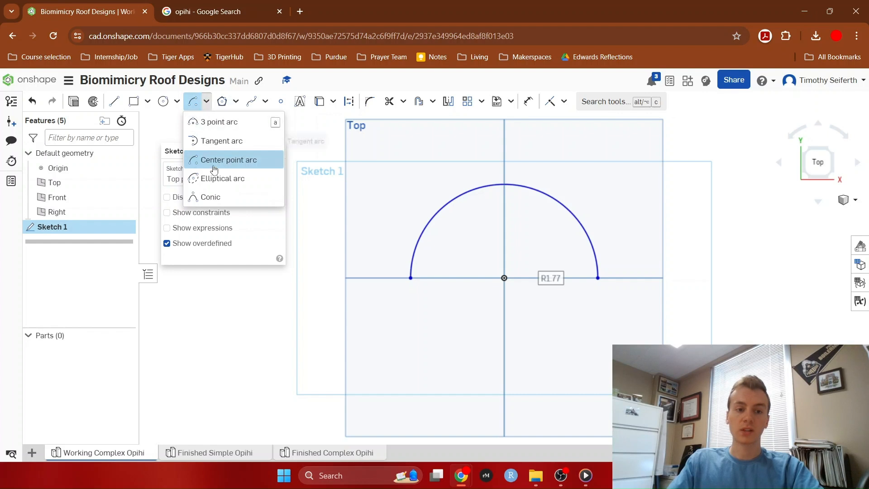
pyautogui.click(218, 180)
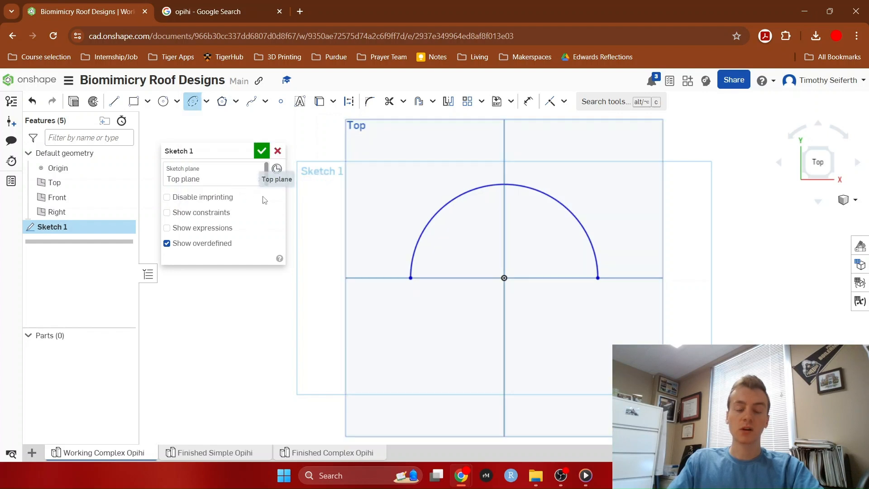
pyautogui.click(504, 278)
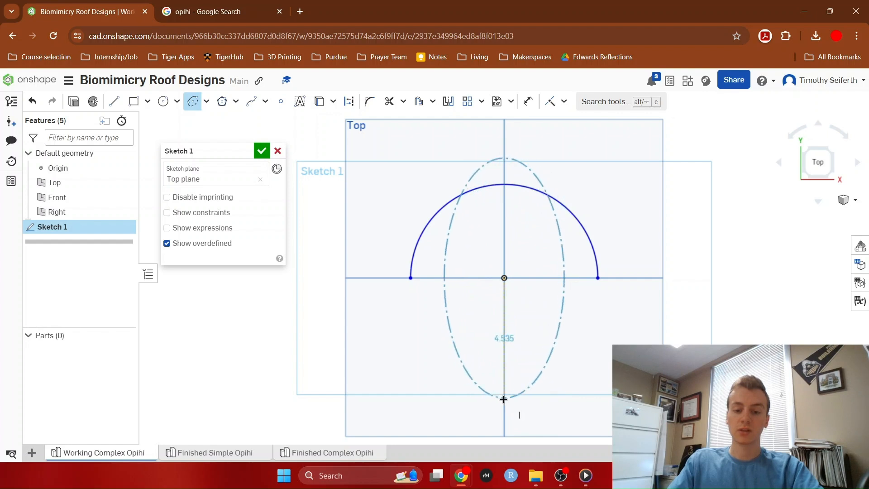
pyautogui.moveTo(508, 384); pyautogui.dragTo(434, 316, button='middle')
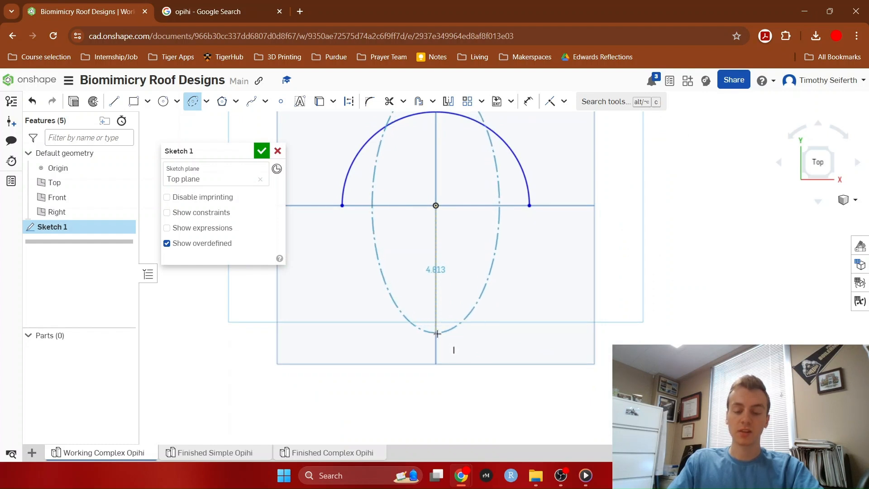
pyautogui.click(438, 333)
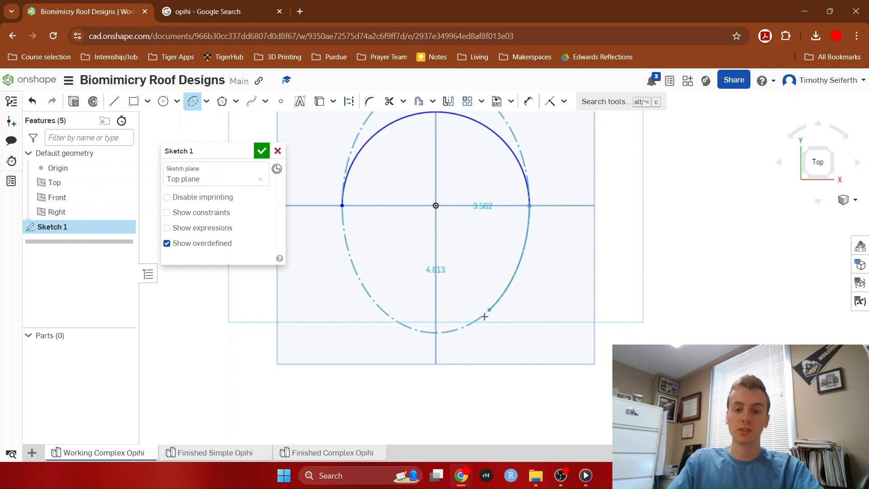
pyautogui.click(349, 209)
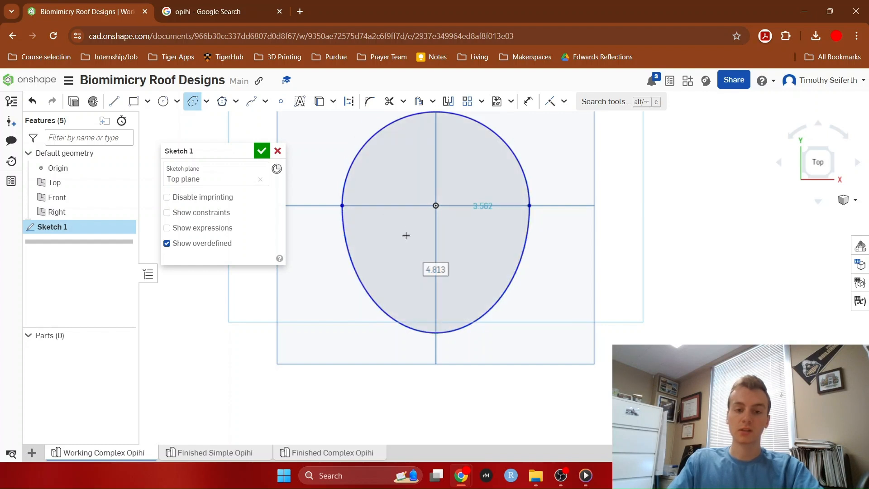
# Dimension the upper semicircular arc with a radius of 1 in.
pyautogui.moveTo(567, 251); pyautogui.dragTo(562, 312, button='middle')
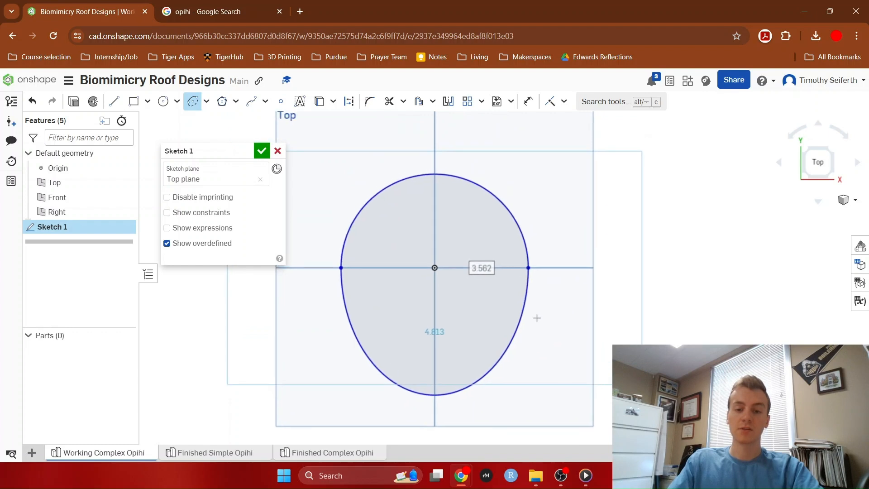
pyautogui.click(529, 101)
pyautogui.click(495, 195)
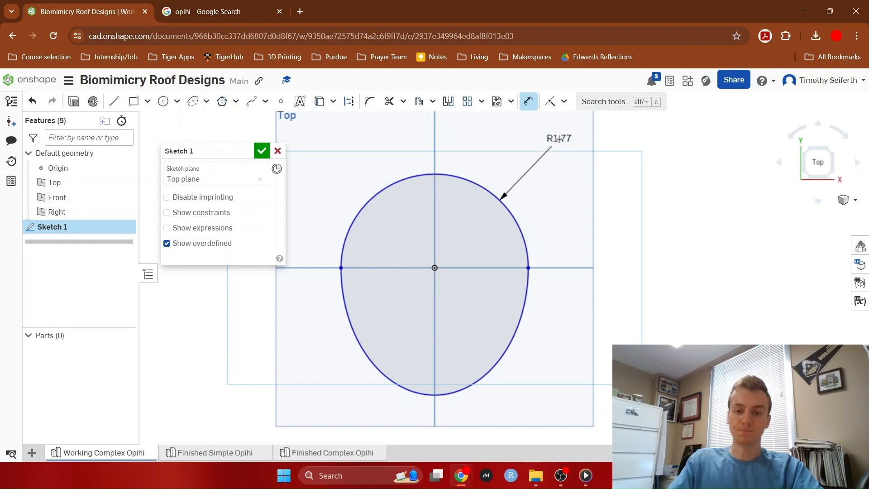
pyautogui.click(559, 139)
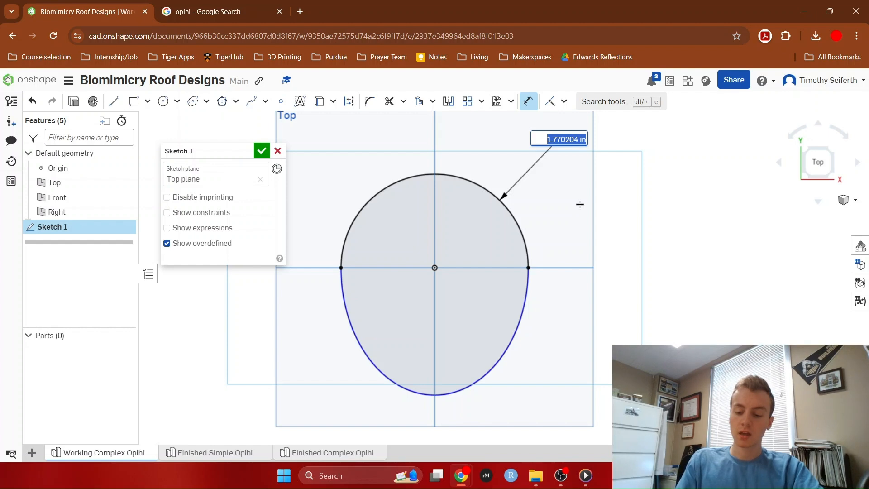
pyautogui.write('1')
pyautogui.press('Return')
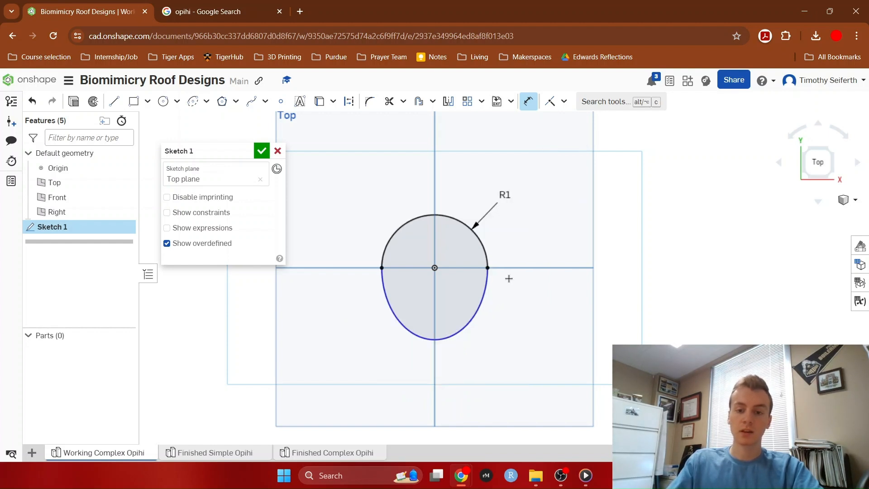
# Dimension the vertical axis of the lower elliptical arc at 3 in.
pyautogui.click(487, 289)
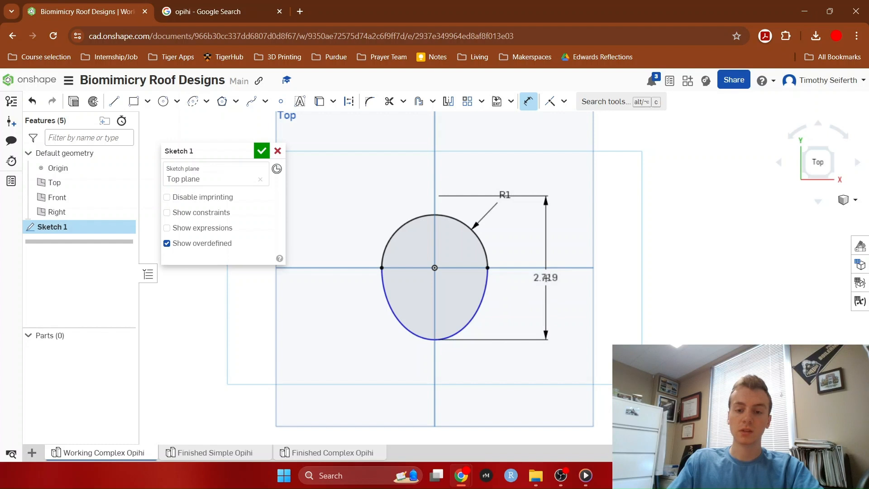
pyautogui.click(546, 278)
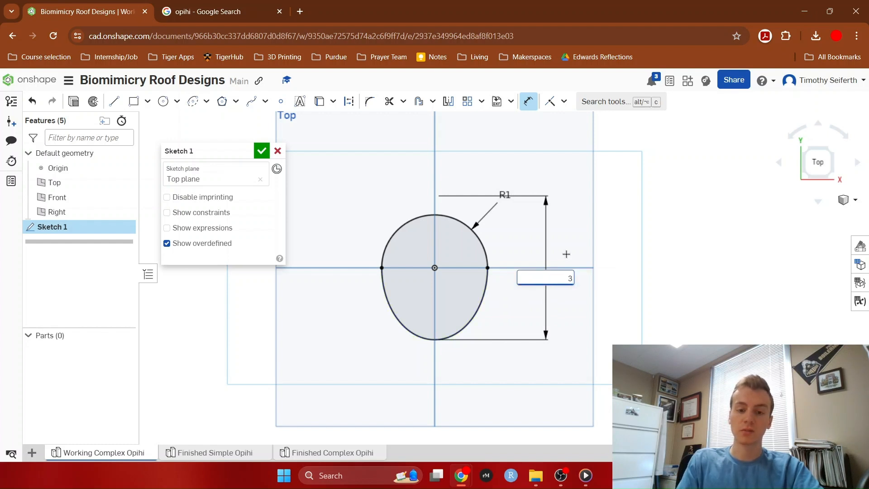
pyautogui.write('3')
pyautogui.press('Return')
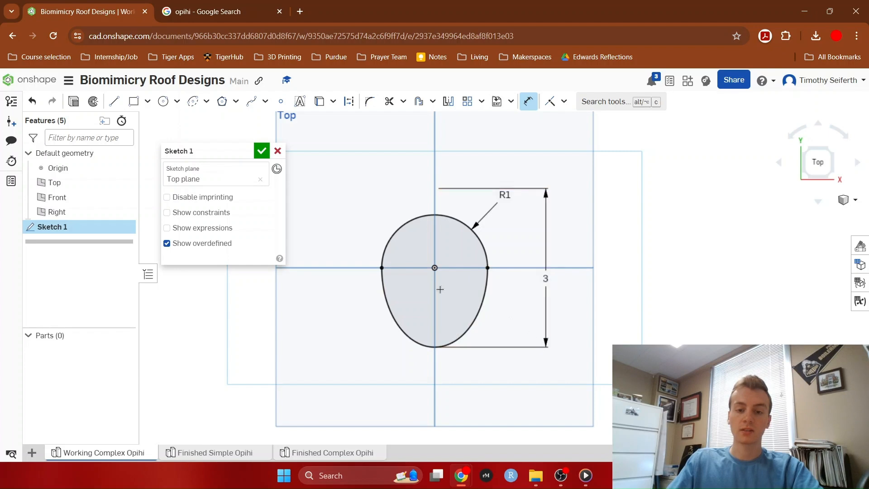
# Check the outline against the Cellana exarata photo in the Google image results, and finish the sketch.
pyautogui.click(213, 12)
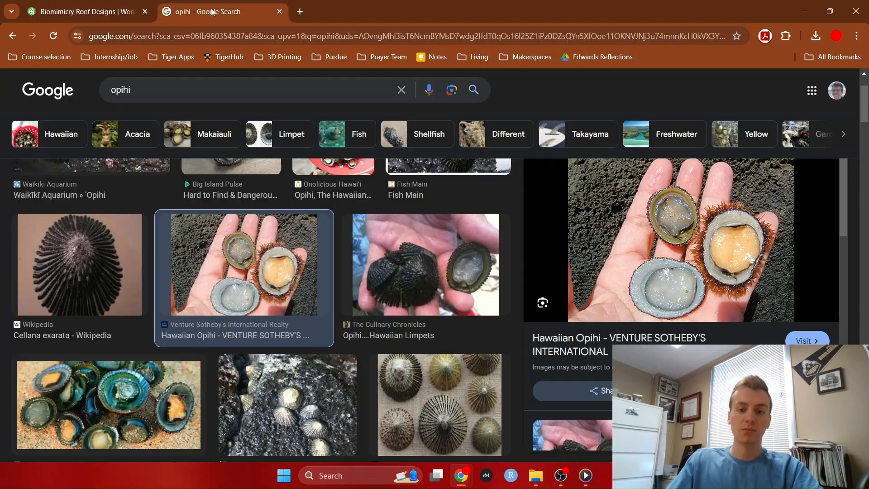
pyautogui.click(98, 259)
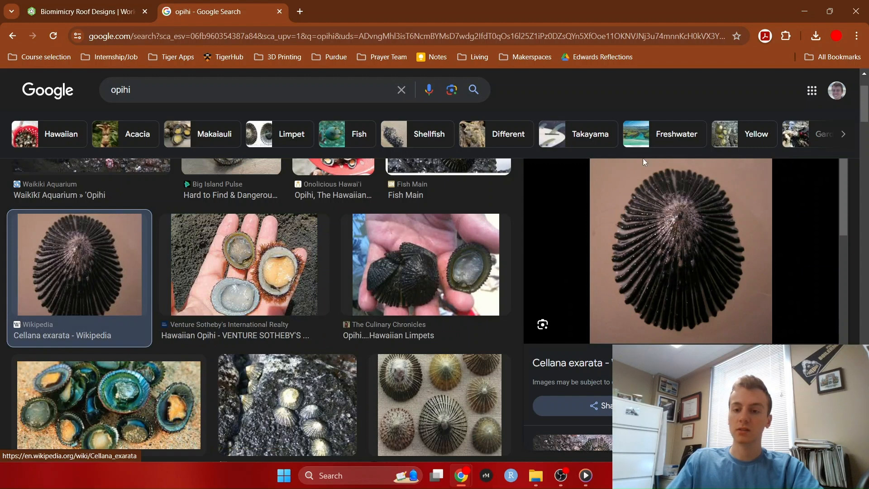
pyautogui.click(86, 11)
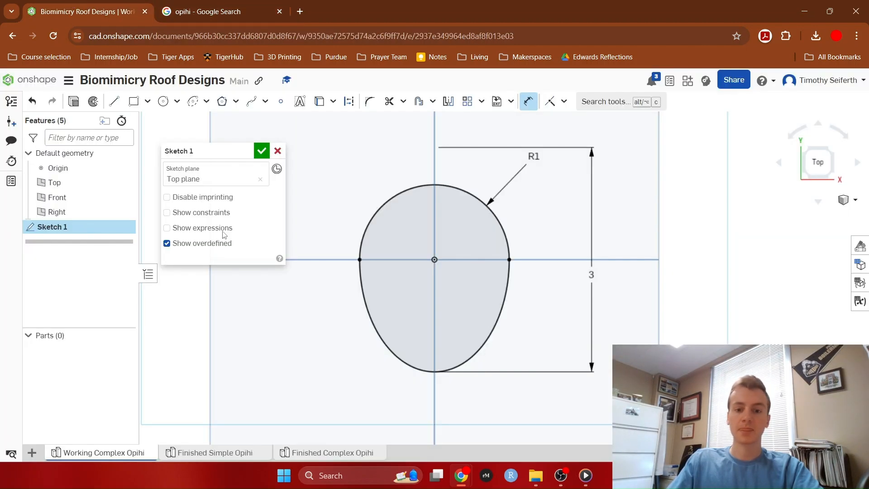
pyautogui.click(262, 151)
pyautogui.moveTo(743, 407); pyautogui.dragTo(759, 337, button='right')
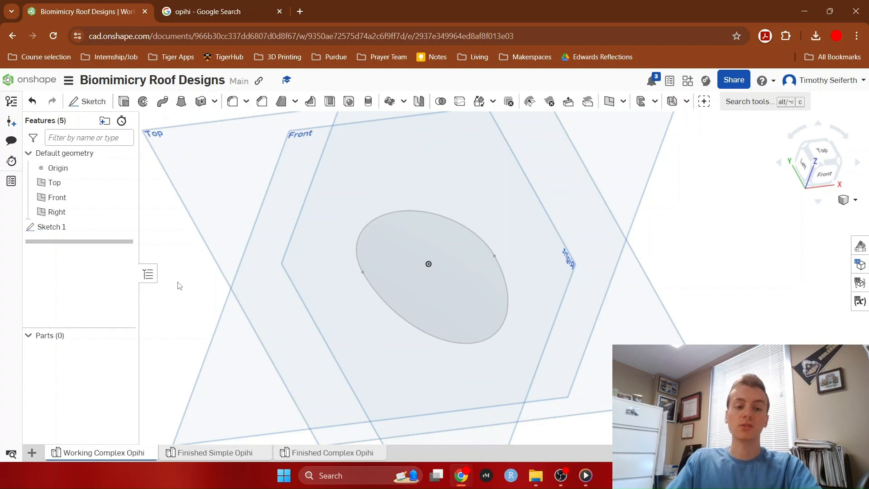
pyautogui.moveTo(776, 312); pyautogui.dragTo(716, 283, button='right')
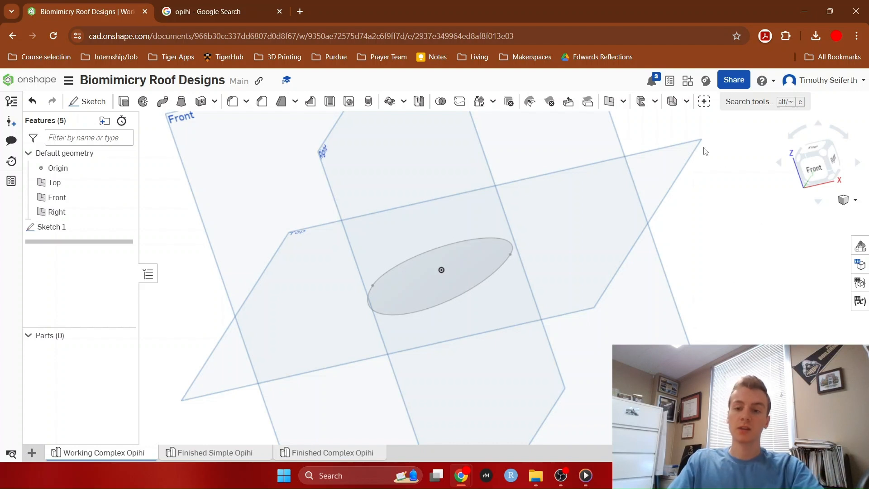
# Create a construction plane offset 1 in above the Top plane.
pyautogui.click(666, 162)
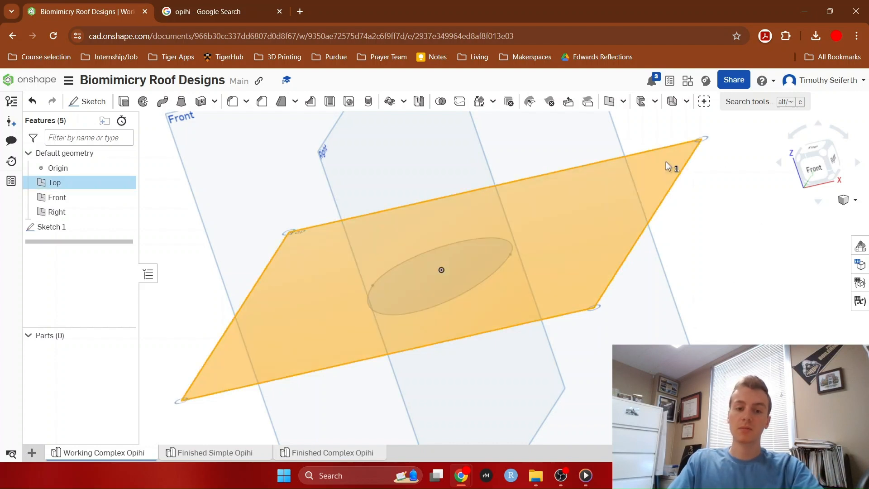
pyautogui.click(609, 102)
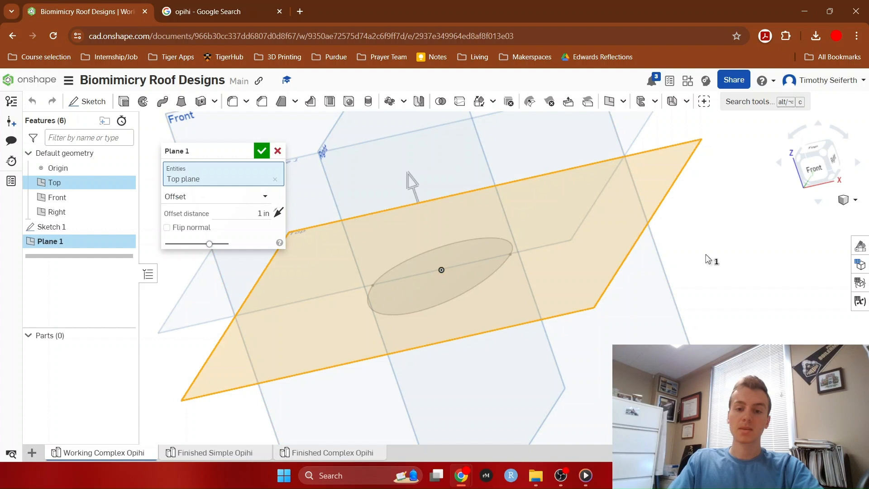
pyautogui.moveTo(721, 257); pyautogui.dragTo(722, 283, button='right')
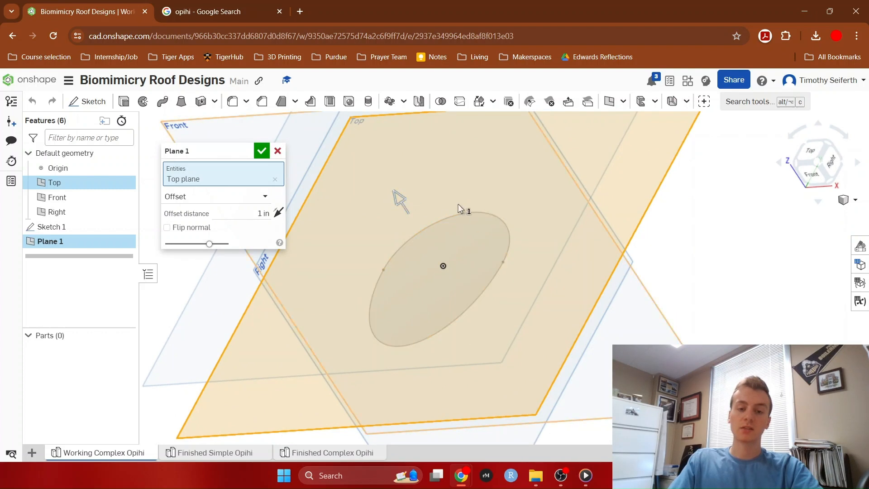
pyautogui.click(261, 153)
# Sketch a single point directly above the origin on the offset plane, and finish the sketch.
pyautogui.moveTo(729, 308); pyautogui.dragTo(737, 285, button='right')
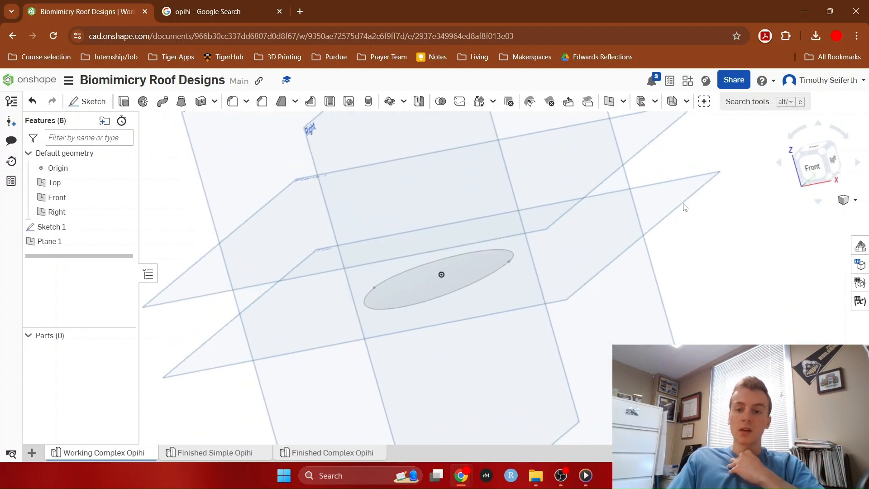
pyautogui.click(649, 144)
pyautogui.click(100, 101)
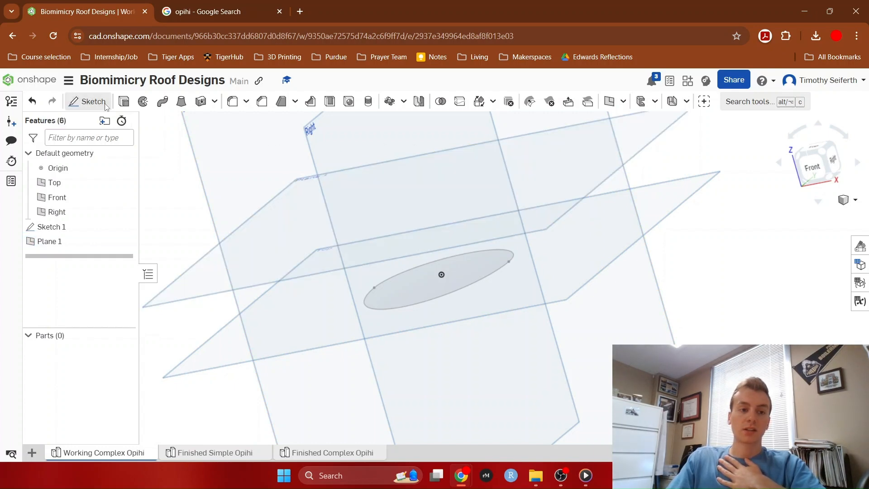
pyautogui.click(817, 150)
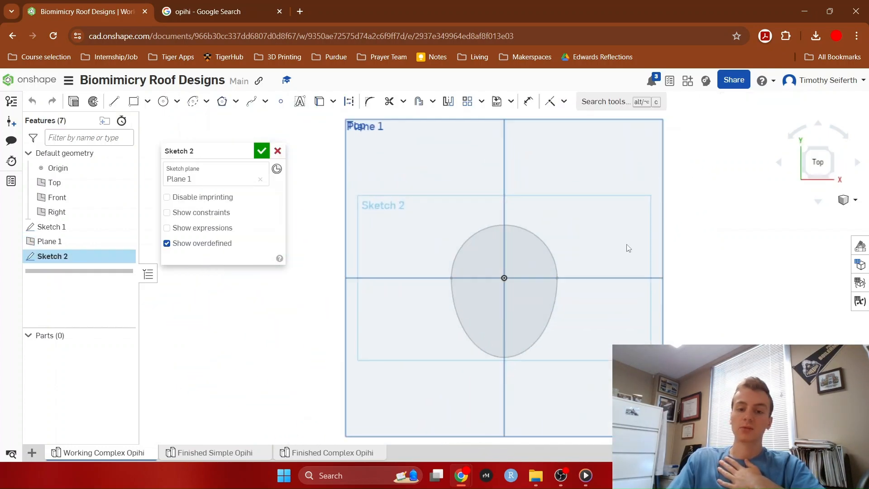
pyautogui.scroll(3, 498, 280)
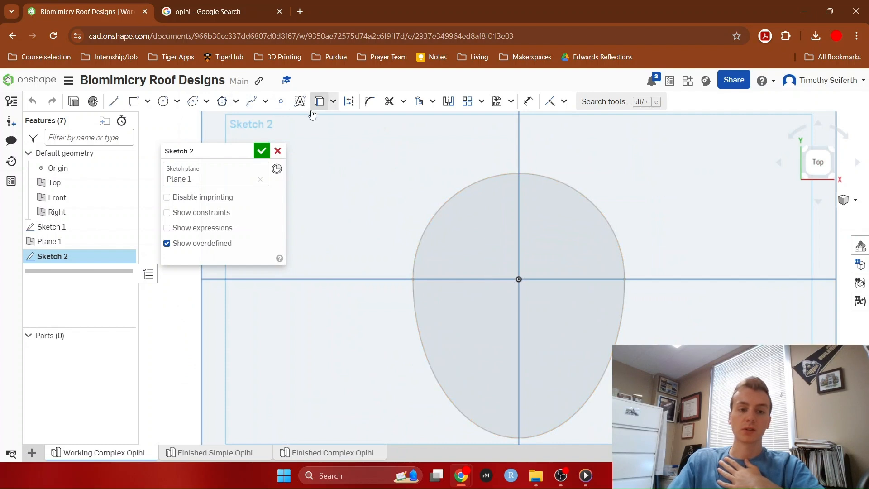
pyautogui.click(281, 102)
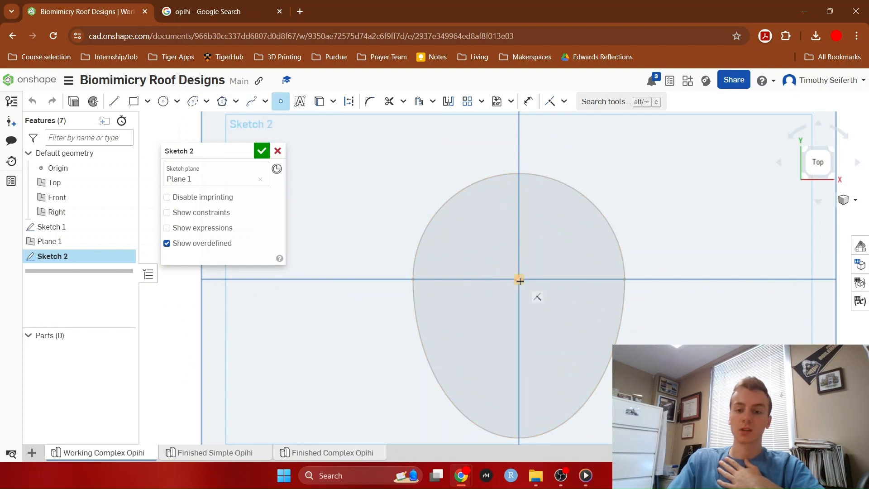
pyautogui.click(519, 281)
pyautogui.moveTo(733, 358)
pyautogui.mouseDown(button='right')
pyautogui.moveTo(759, 318)
pyautogui.moveTo(623, 273)
pyautogui.mouseUp(button='right')
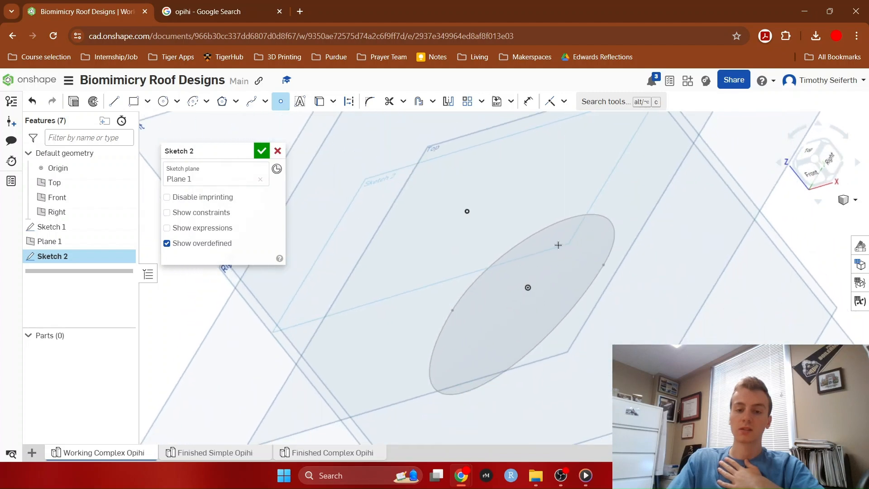
pyautogui.moveTo(679, 367)
pyautogui.mouseDown(button='right')
pyautogui.moveTo(722, 341)
pyautogui.moveTo(718, 394)
pyautogui.moveTo(711, 373)
pyautogui.mouseUp(button='right')
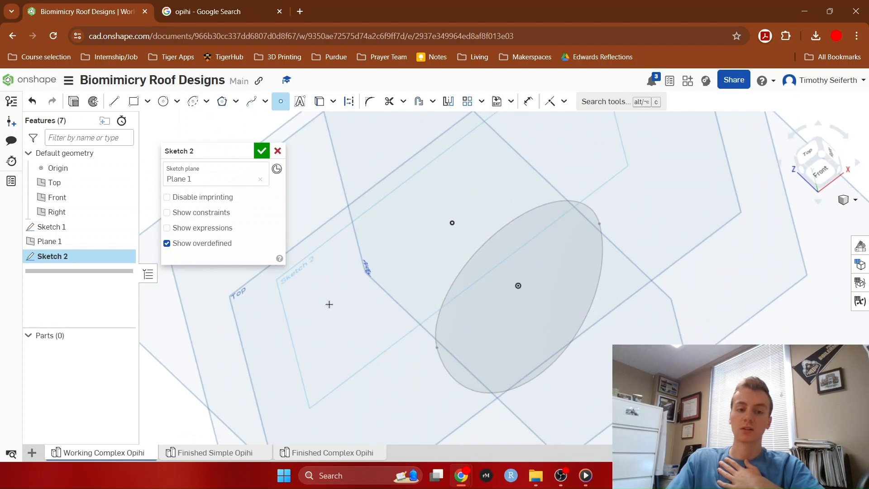
pyautogui.moveTo(673, 328)
pyautogui.mouseDown(button='right')
pyautogui.moveTo(675, 303)
pyautogui.moveTo(685, 298)
pyautogui.moveTo(637, 297)
pyautogui.mouseUp(button='right')
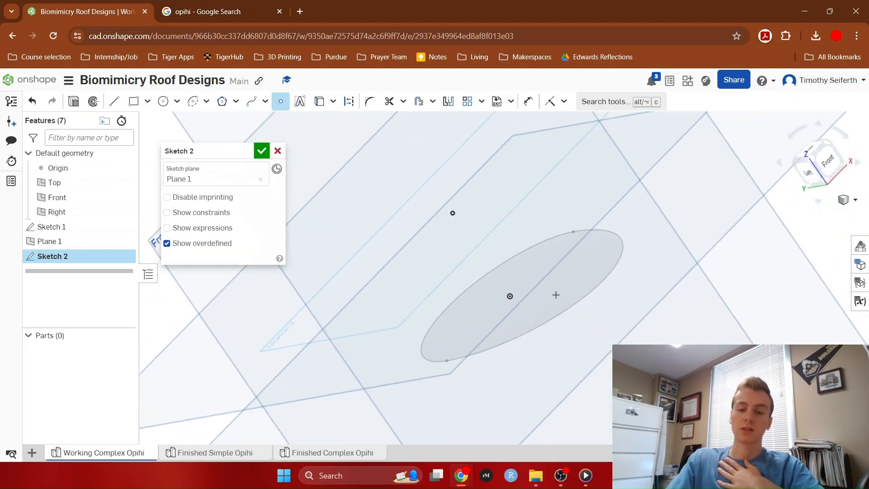
pyautogui.click(813, 150)
pyautogui.scroll(3, 498, 285)
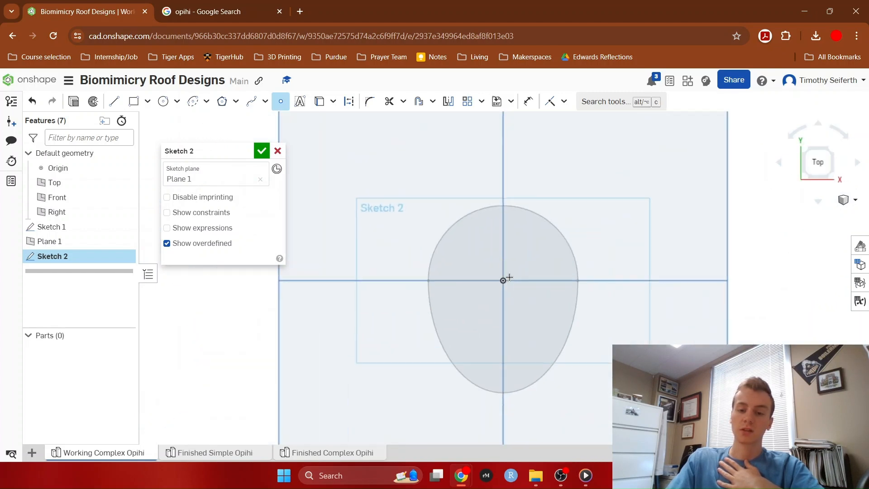
pyautogui.click(263, 151)
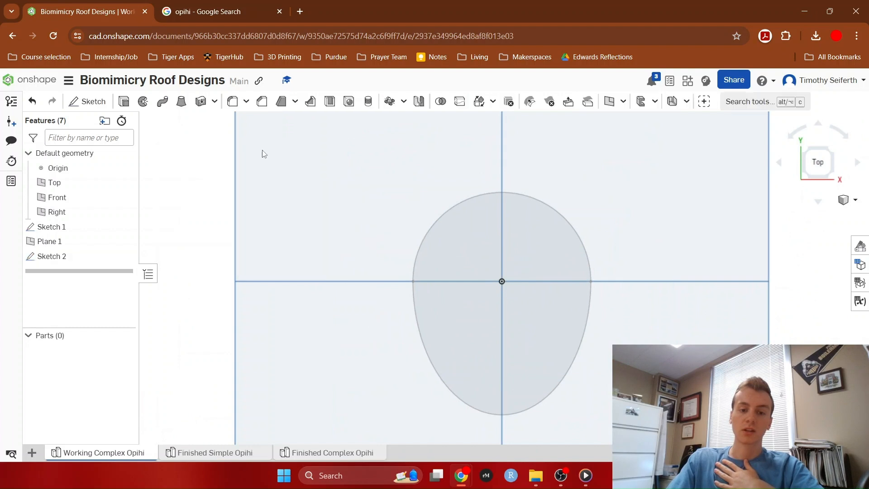
# Loft a new solid from the egg-shaped base face to the apex point, with both end conditions at None.
pyautogui.moveTo(210, 298); pyautogui.dragTo(235, 258, button='right')
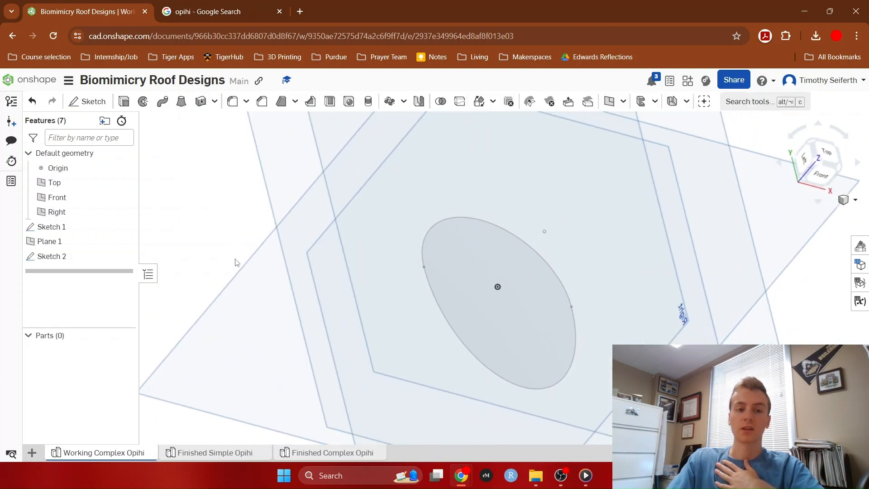
pyautogui.click(181, 101)
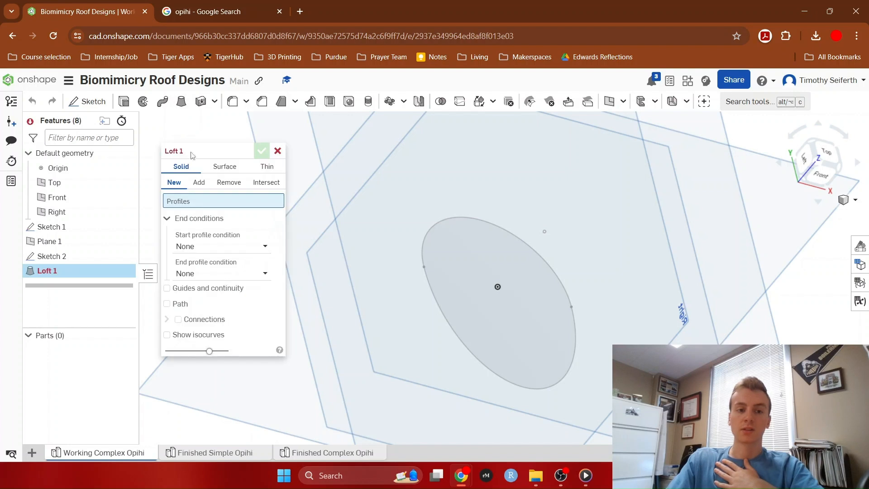
pyautogui.click(484, 316)
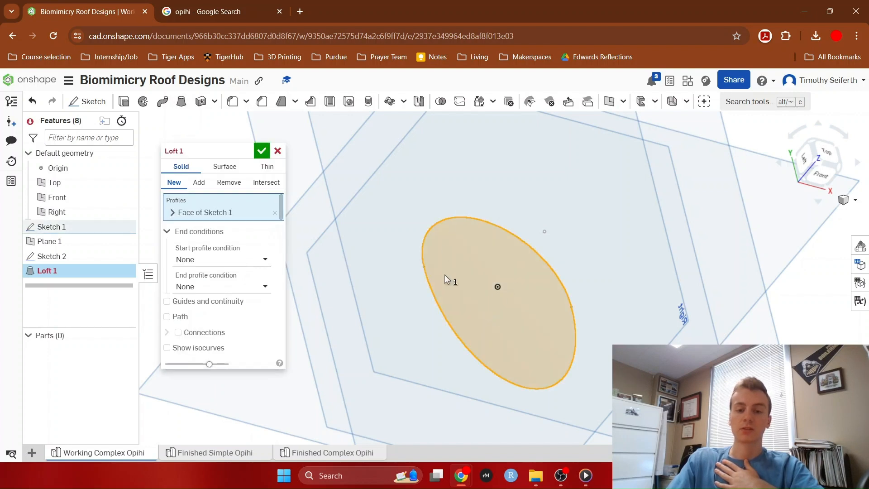
pyautogui.click(545, 232)
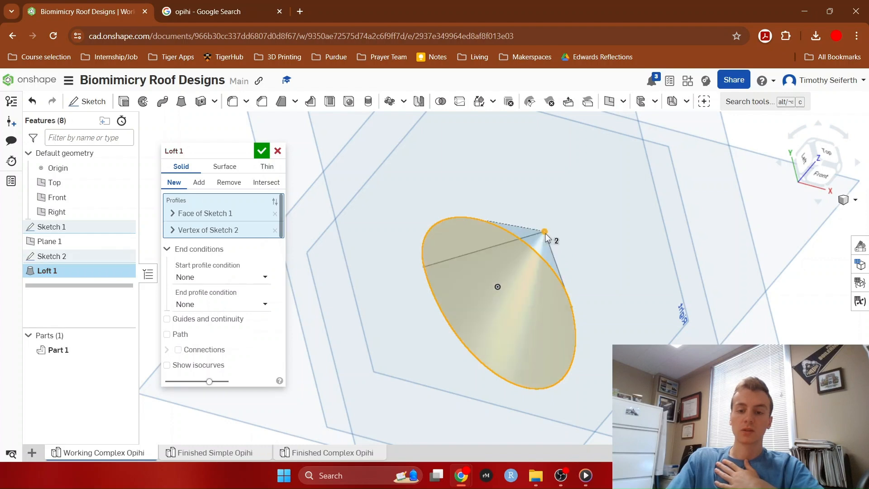
pyautogui.moveTo(629, 333); pyautogui.dragTo(523, 287, button='right')
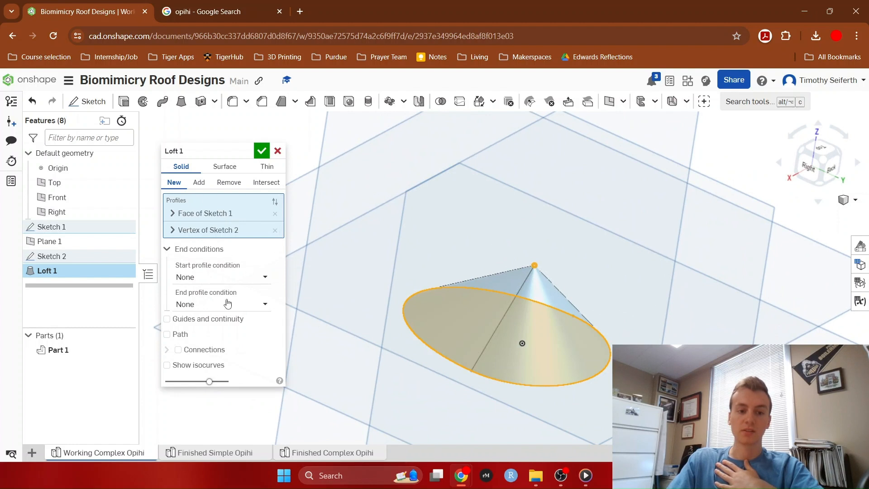
pyautogui.click(262, 152)
# Compare the underside of the lofted solid with the hollow underside of the Finished Complex Opihi model, and return to Working Complex Opihi.
pyautogui.moveTo(228, 183); pyautogui.dragTo(216, 218, button='right')
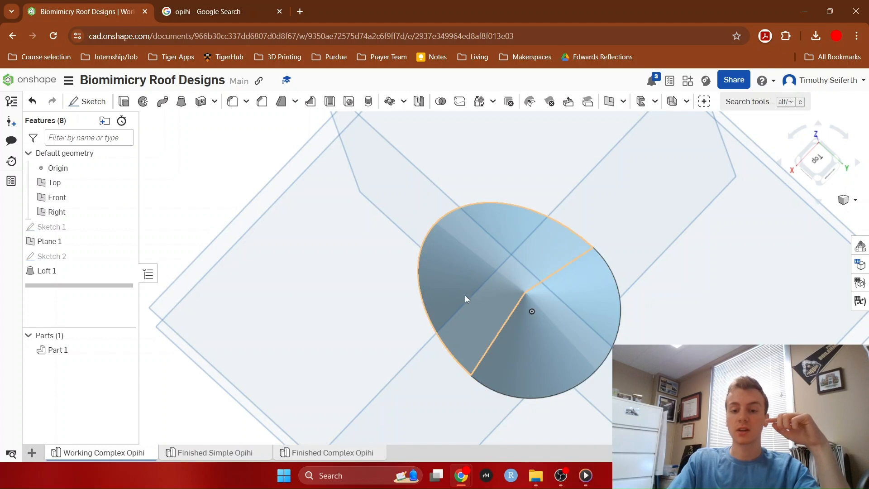
pyautogui.moveTo(398, 359); pyautogui.dragTo(426, 267, button='right')
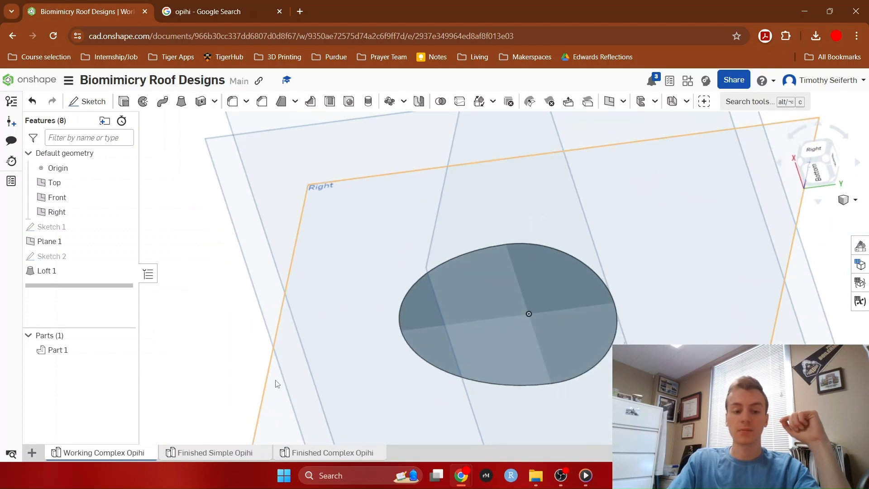
pyautogui.click(302, 455)
pyautogui.moveTo(393, 368); pyautogui.dragTo(369, 269, button='right')
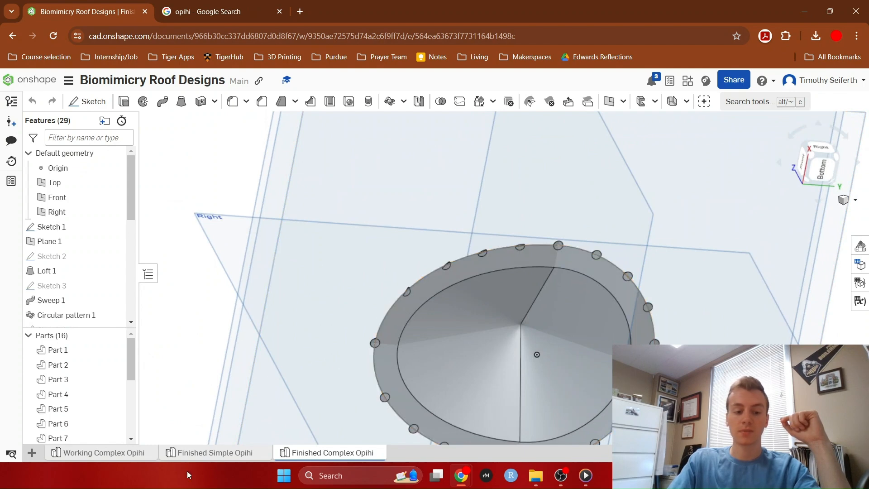
pyautogui.click(120, 454)
# Hide the lofted part and show the egg-shaped base sketch and the apex point sketch.
pyautogui.moveTo(351, 325); pyautogui.dragTo(362, 404, button='right')
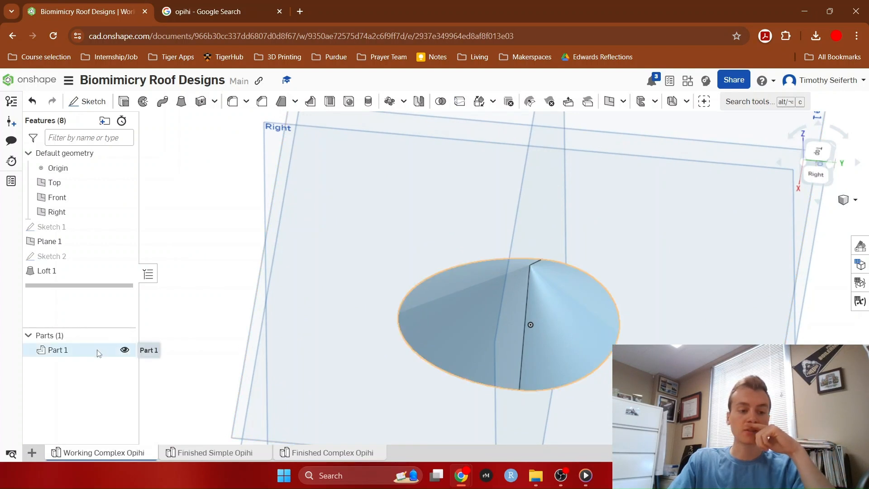
pyautogui.click(124, 350)
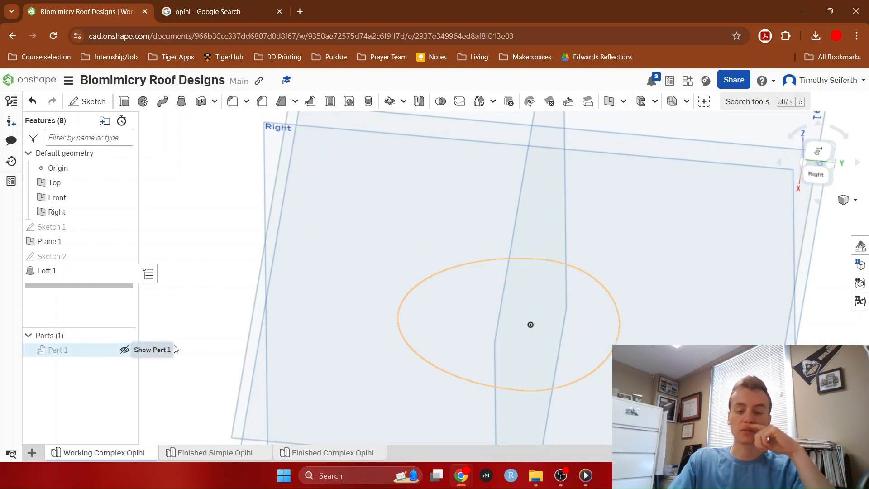
pyautogui.moveTo(296, 339); pyautogui.dragTo(295, 361, button='right')
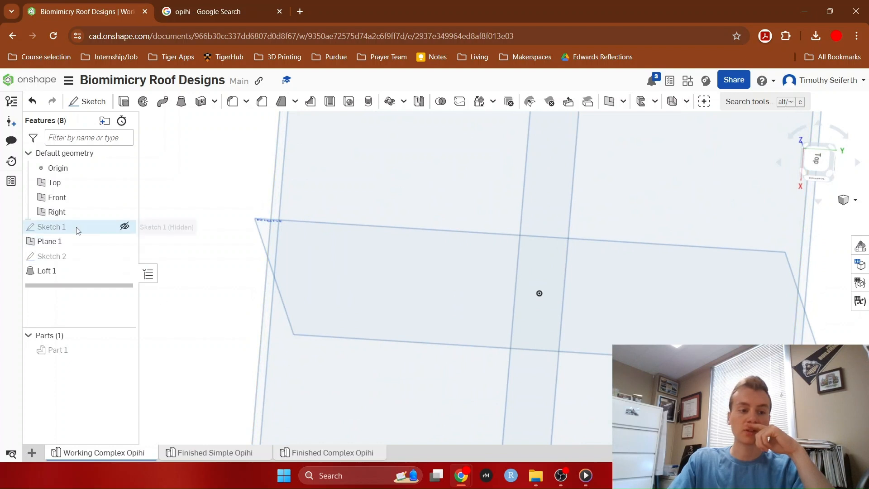
pyautogui.click(125, 226)
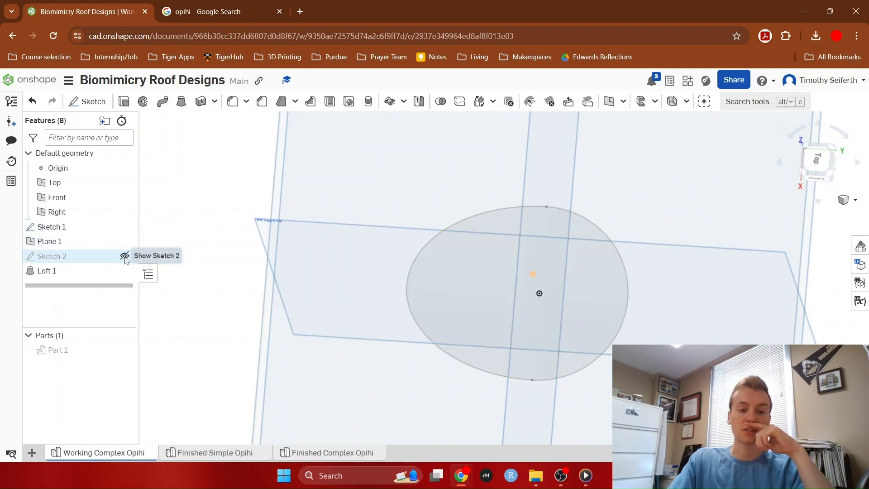
pyautogui.moveTo(311, 368)
pyautogui.mouseDown(button='right')
pyautogui.moveTo(324, 365)
pyautogui.moveTo(335, 314)
pyautogui.moveTo(357, 322)
pyautogui.moveTo(349, 324)
pyautogui.mouseUp(button='right')
pyautogui.click(125, 256)
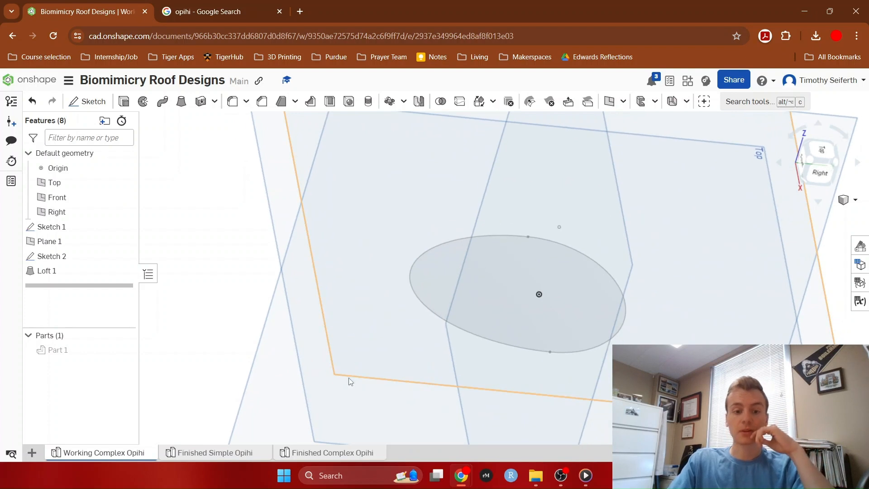
# Start a sketch on the Top plane and draw an origin-centred upper semicircular arc of about 0.8 in radius inside the egg outline.
pyautogui.click(336, 407)
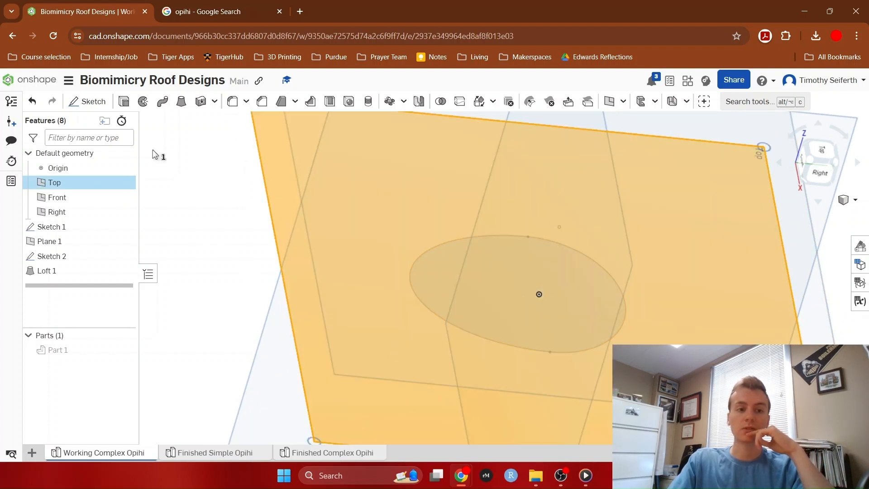
pyautogui.click(87, 101)
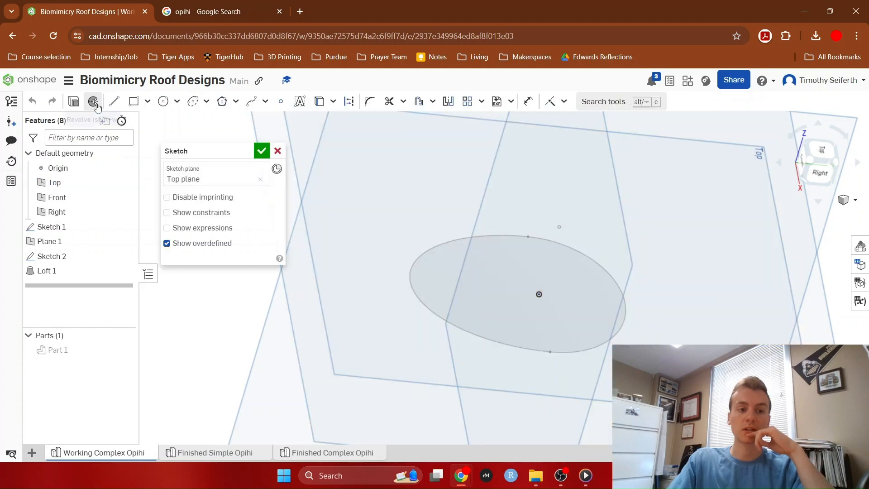
pyautogui.click(825, 151)
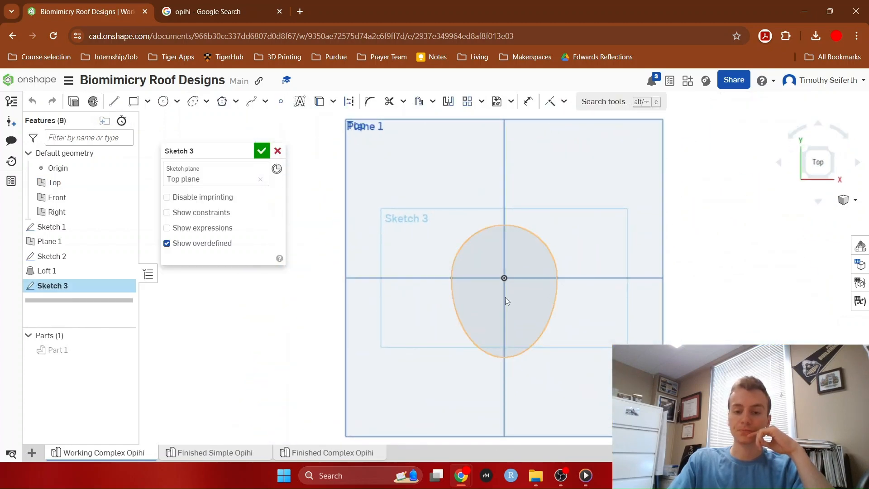
pyautogui.scroll(1, 504, 297)
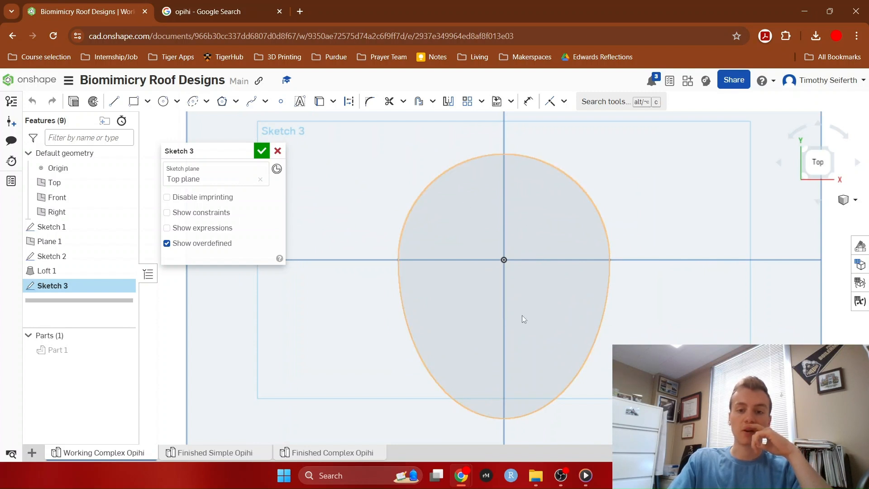
pyautogui.click(207, 102)
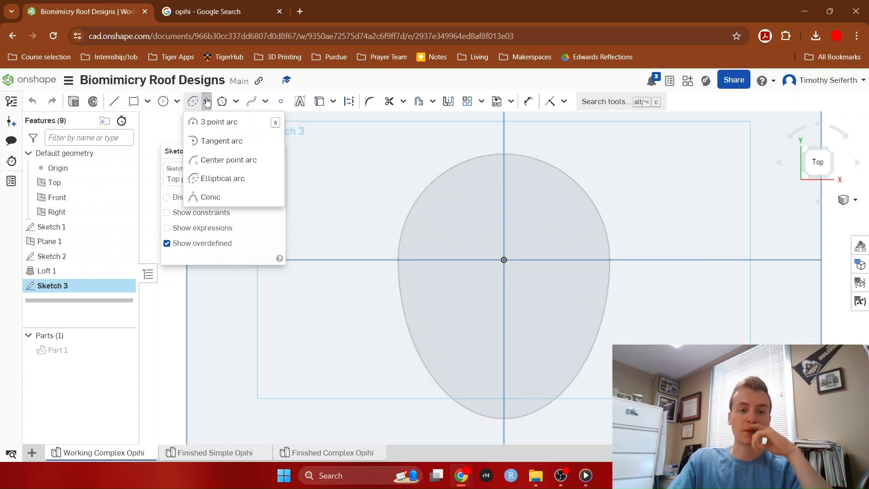
pyautogui.click(217, 163)
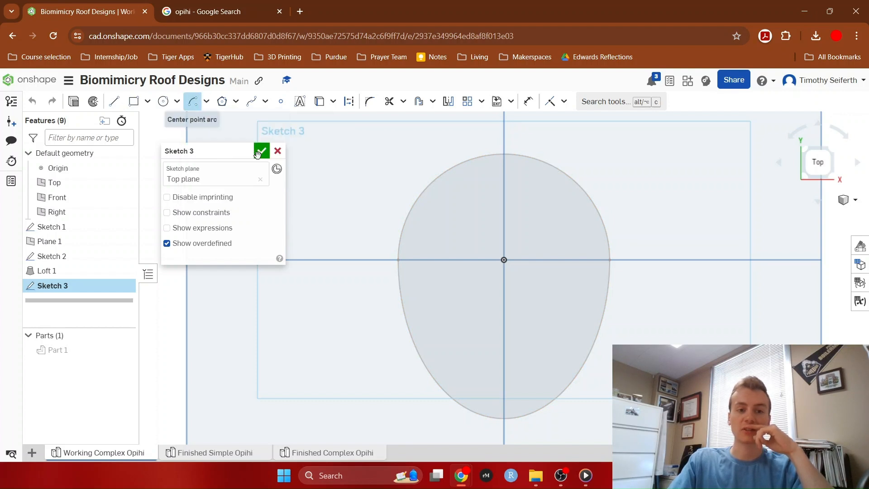
pyautogui.click(504, 259)
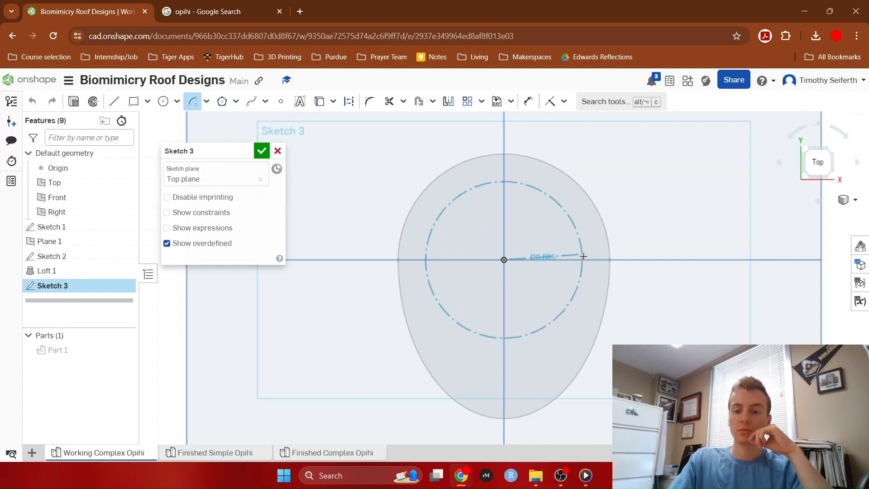
pyautogui.click(589, 261)
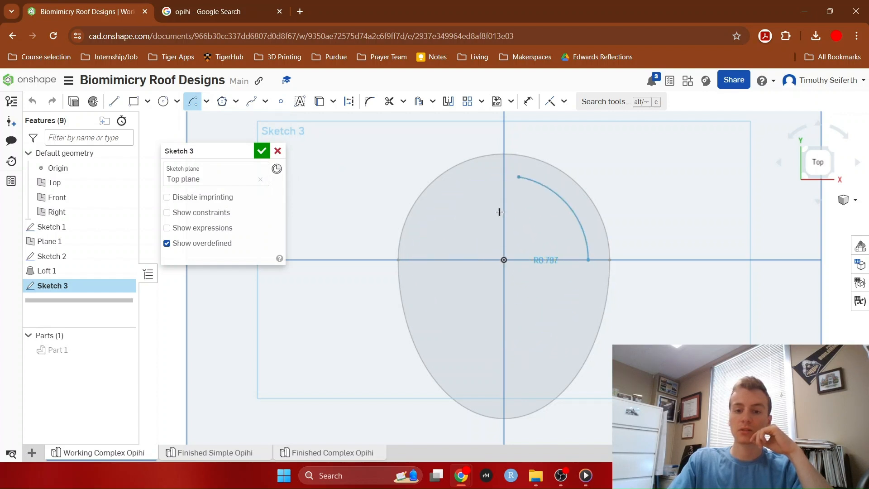
pyautogui.click(421, 261)
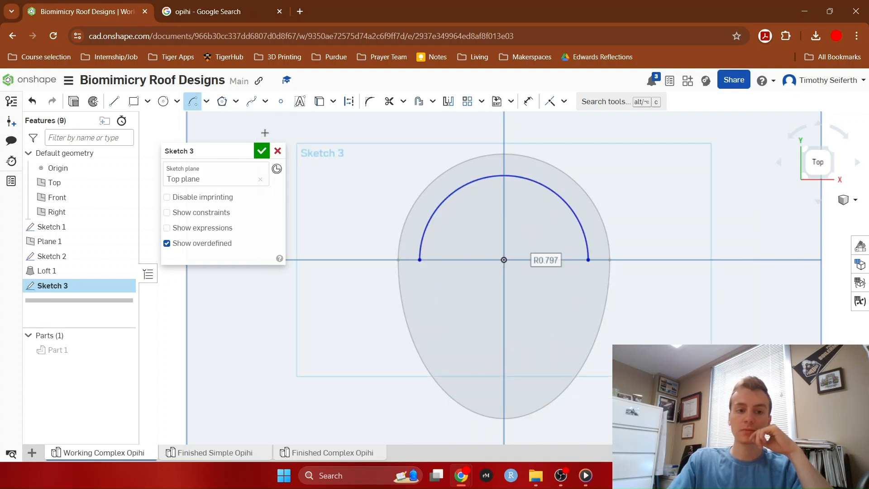
# Draw an origin-centred elliptical arc about 2.46 long and 1.6 wide joining the semicircular arc's ends, closing the inner egg outline.
pyautogui.click(208, 106)
pyautogui.click(218, 178)
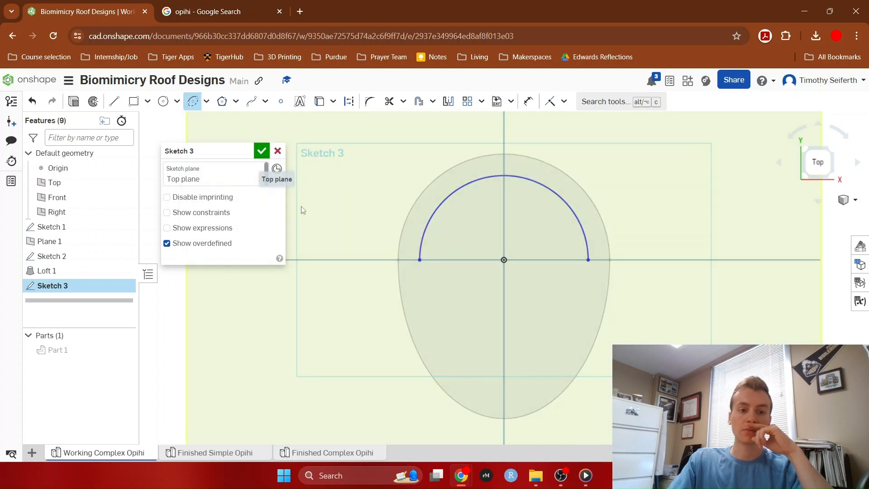
pyautogui.click(520, 264)
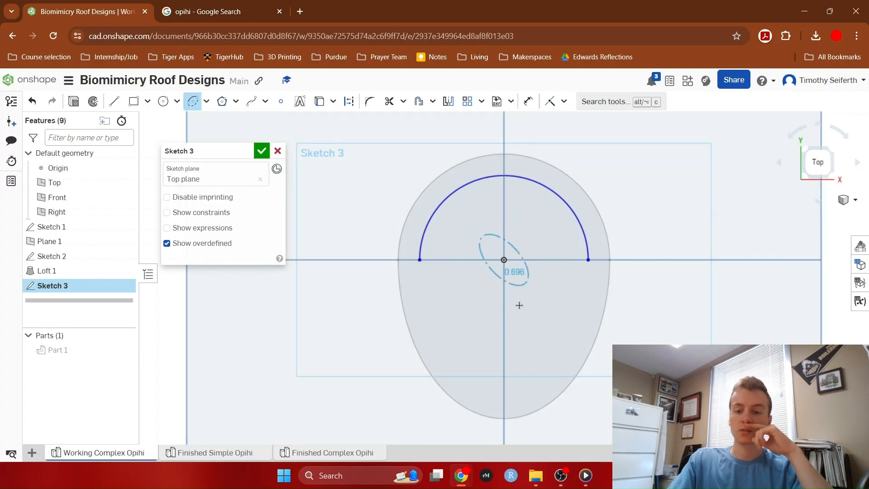
pyautogui.click(504, 390)
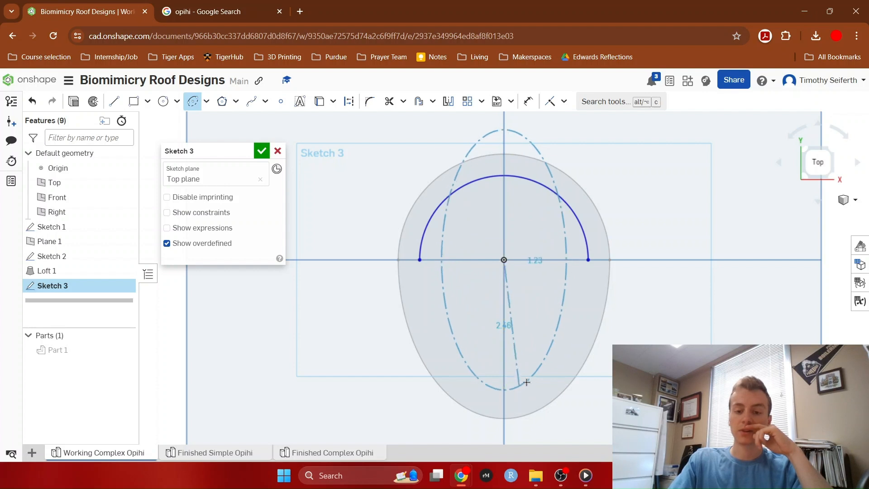
pyautogui.click(588, 260)
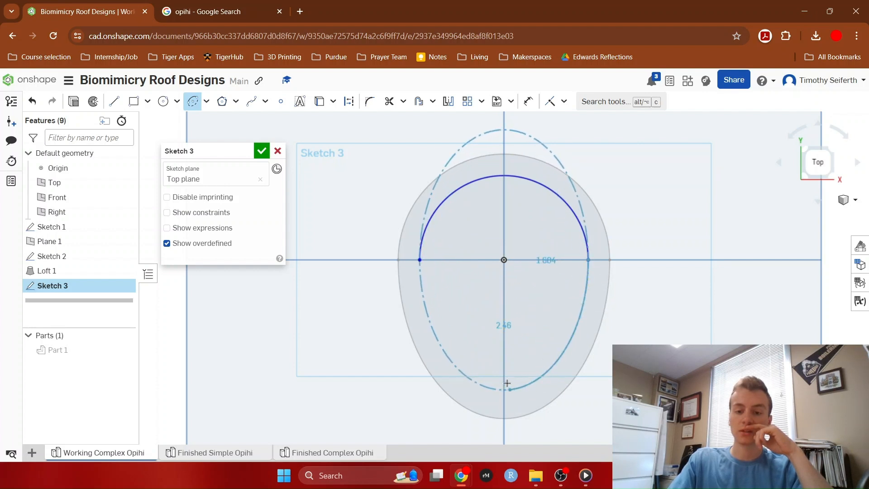
pyautogui.click(419, 261)
# Dimension the inner egg's upper semicircular arc with a radius of 0.75.
pyautogui.moveTo(580, 290); pyautogui.dragTo(587, 246, button='right')
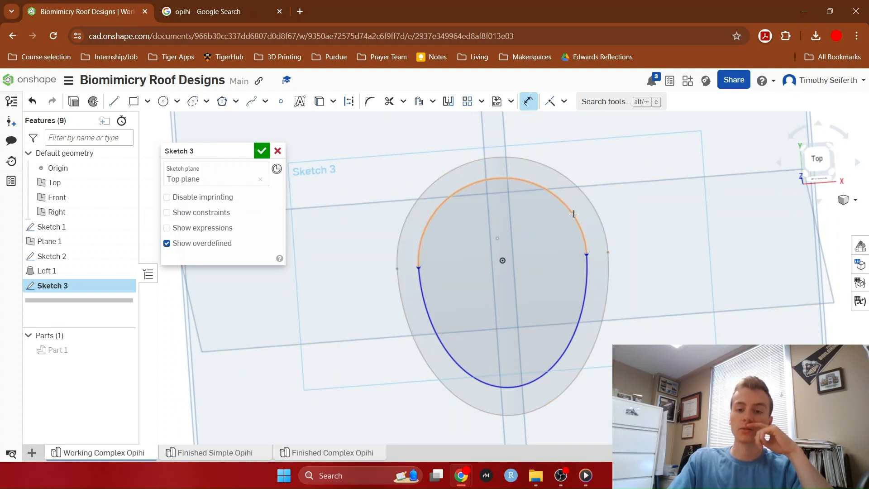
pyautogui.click(555, 187)
pyautogui.click(712, 231)
pyautogui.write('0.75')
pyautogui.press('Return')
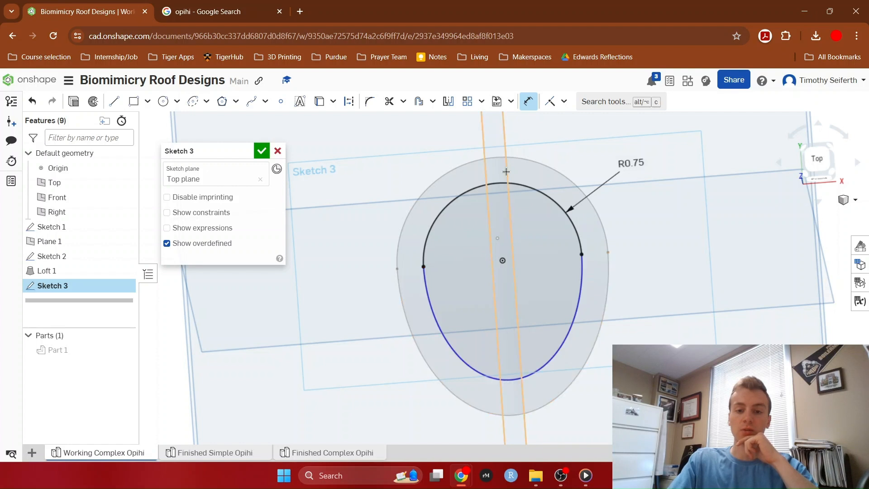
# Dimension the lower elliptical arc's major diameter as 2.5 and finish the inner egg sketch.
pyautogui.click(582, 313)
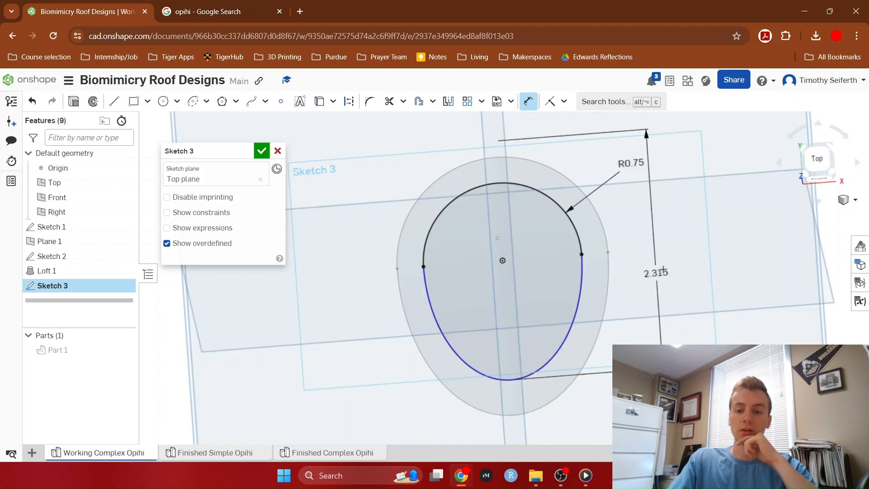
pyautogui.click(687, 265)
pyautogui.write('2.5')
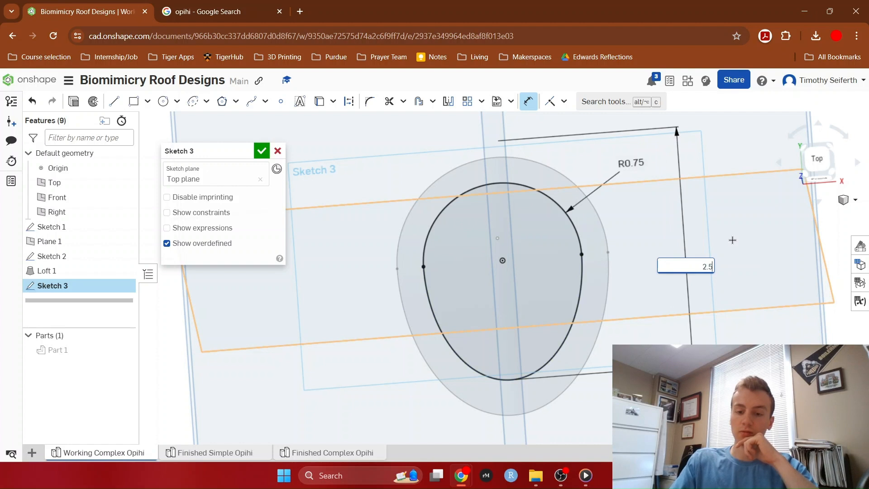
pyautogui.press('Return')
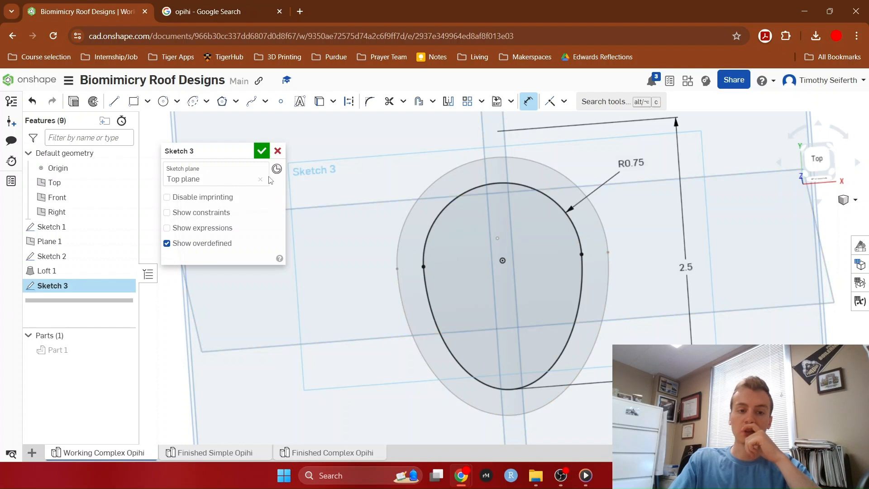
pyautogui.click(262, 151)
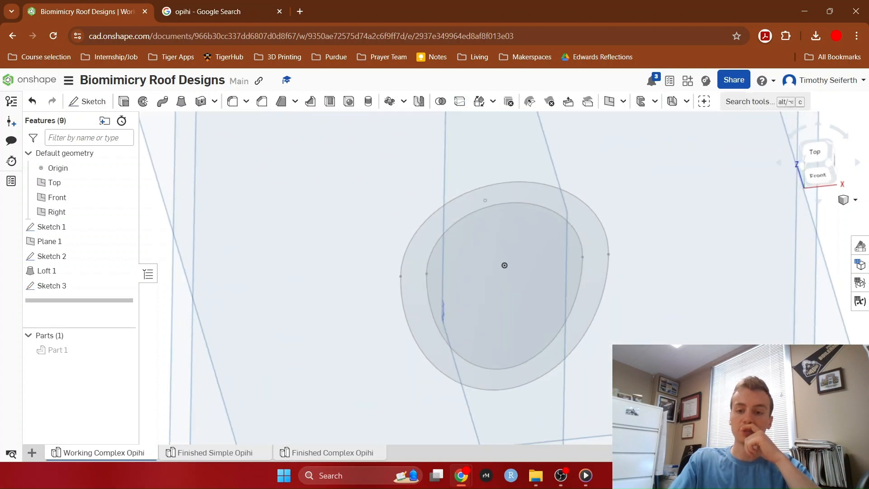
# Create a plane offset 0.25 in from Plane 1, with its direction reversed towards the Top plane.
pyautogui.moveTo(727, 362); pyautogui.dragTo(724, 383, button='right')
pyautogui.scroll(3, 724, 369)
pyautogui.scroll(-3, 723, 369)
pyautogui.scroll(-4, 723, 369)
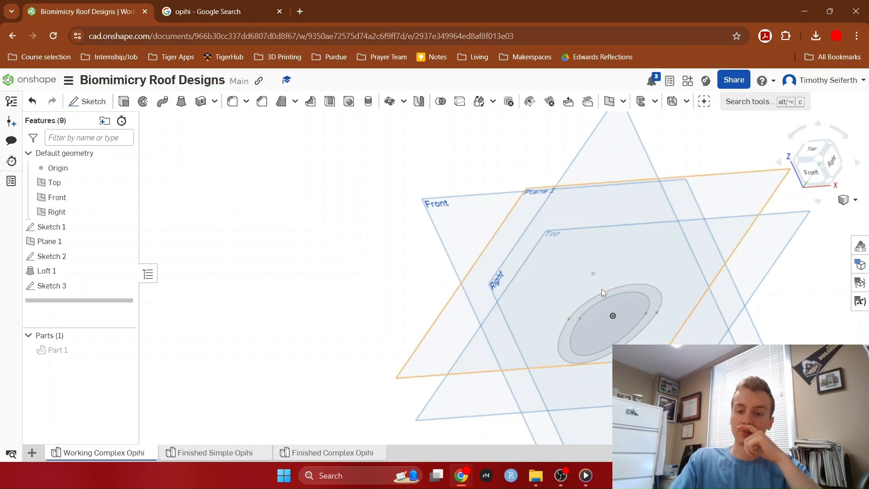
pyautogui.moveTo(607, 310); pyautogui.dragTo(545, 212, button='right')
pyautogui.moveTo(707, 380); pyautogui.dragTo(706, 390, button='right')
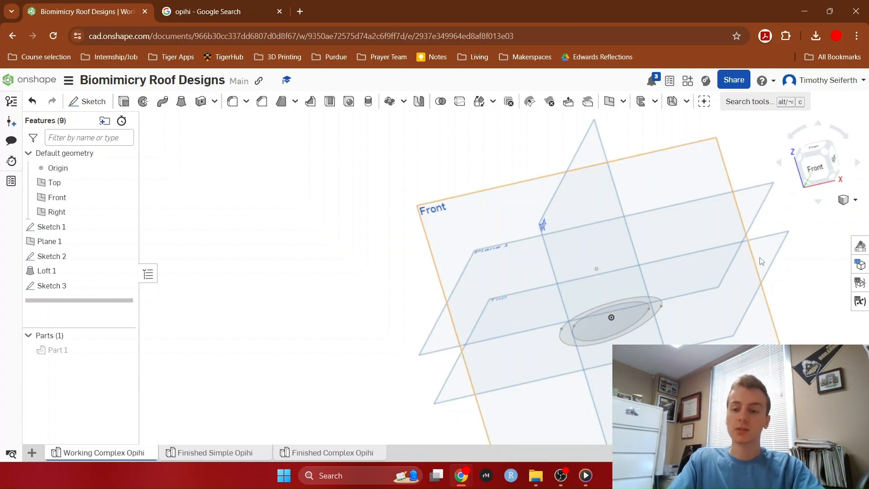
pyautogui.click(756, 202)
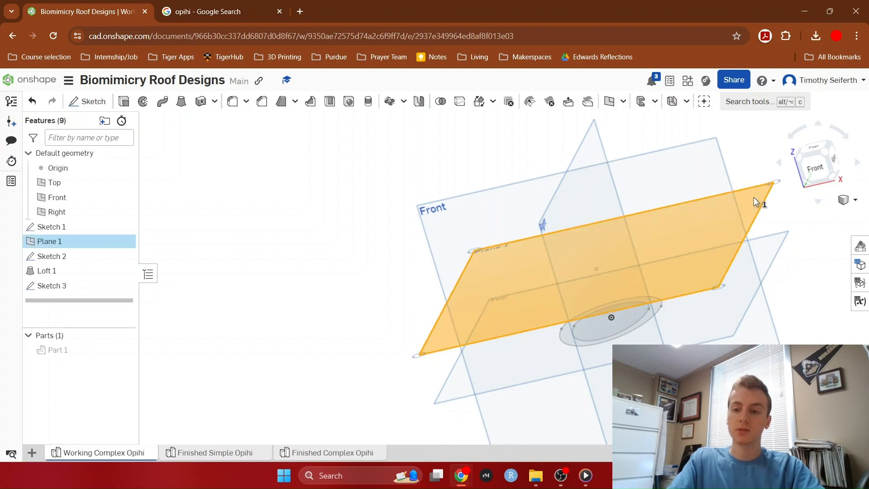
pyautogui.click(610, 102)
pyautogui.moveTo(372, 300); pyautogui.dragTo(356, 286, button='right')
pyautogui.moveTo(342, 312); pyautogui.dragTo(229, 314, button='middle')
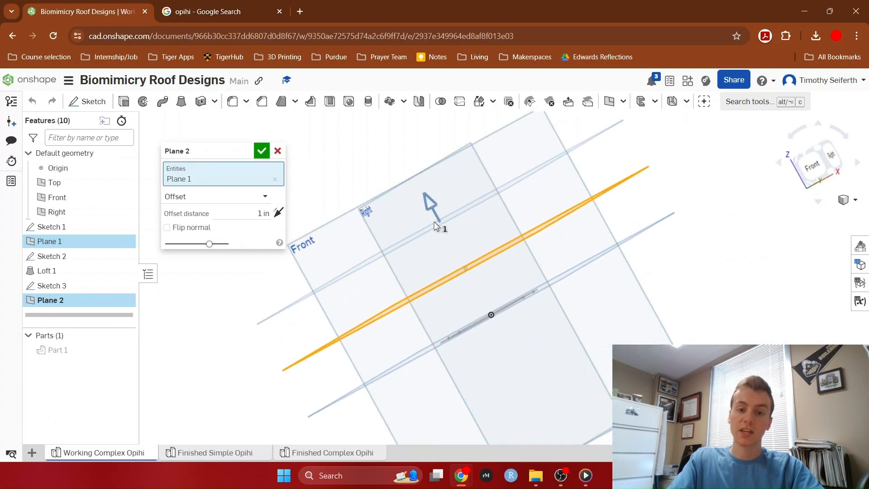
pyautogui.click(277, 214)
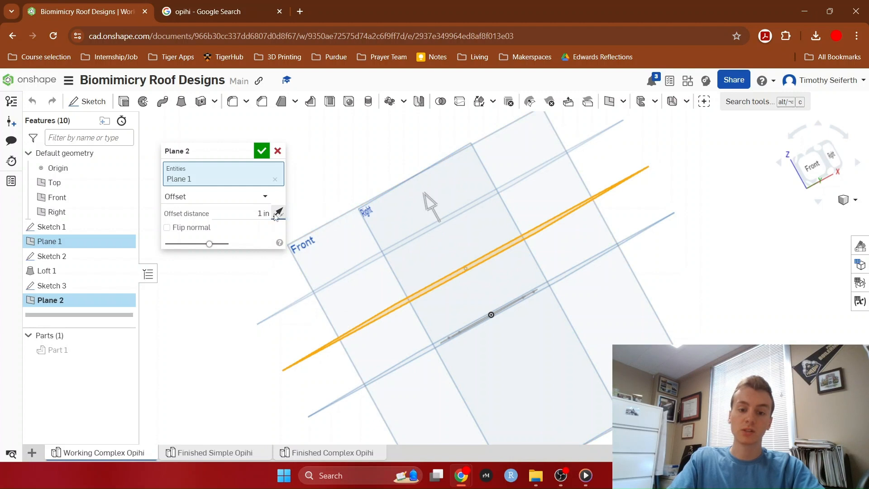
pyautogui.press('BackSpace')
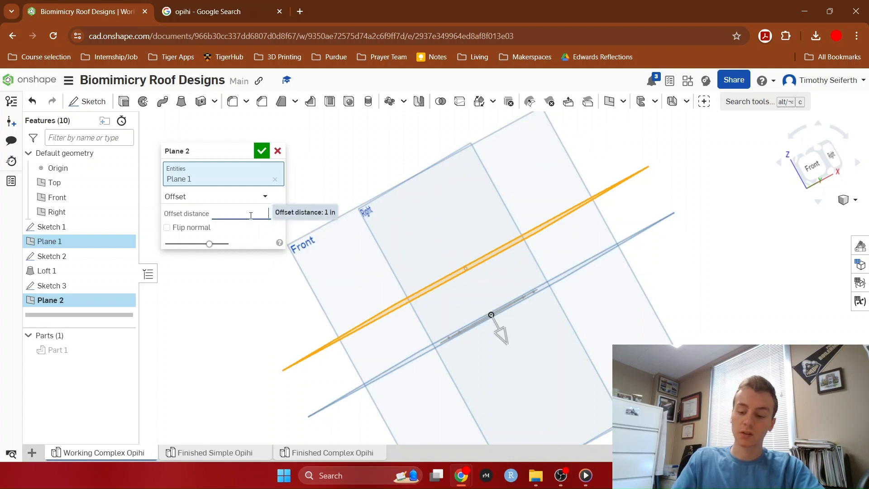
pyautogui.press('Return')
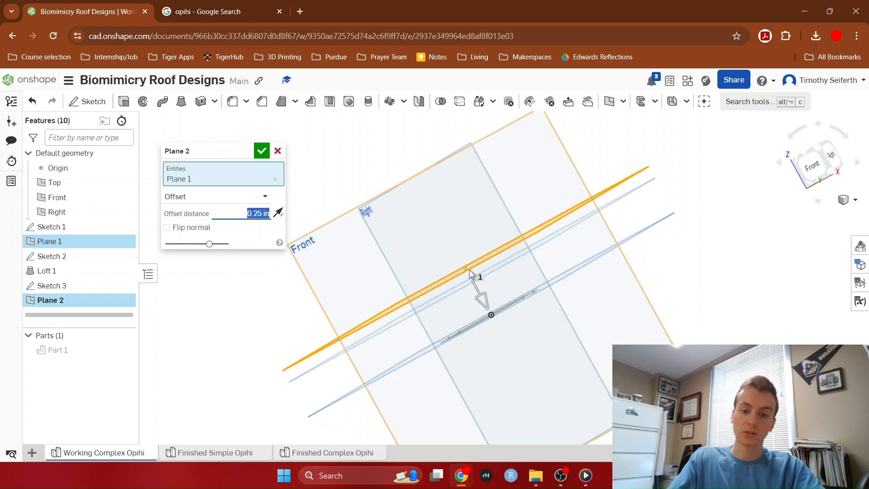
pyautogui.moveTo(276, 307)
pyautogui.mouseDown(button='right')
pyautogui.moveTo(293, 313)
pyautogui.moveTo(281, 313)
pyautogui.mouseUp(button='right')
pyautogui.click(262, 151)
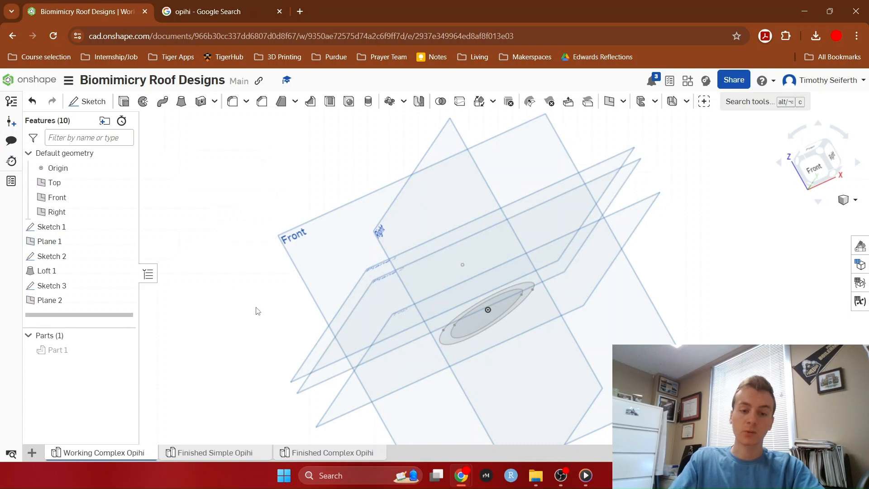
# Sketch a single point on Plane 2, aligned with the origin, and finish the sketch.
pyautogui.moveTo(258, 310); pyautogui.dragTo(285, 371, button='right')
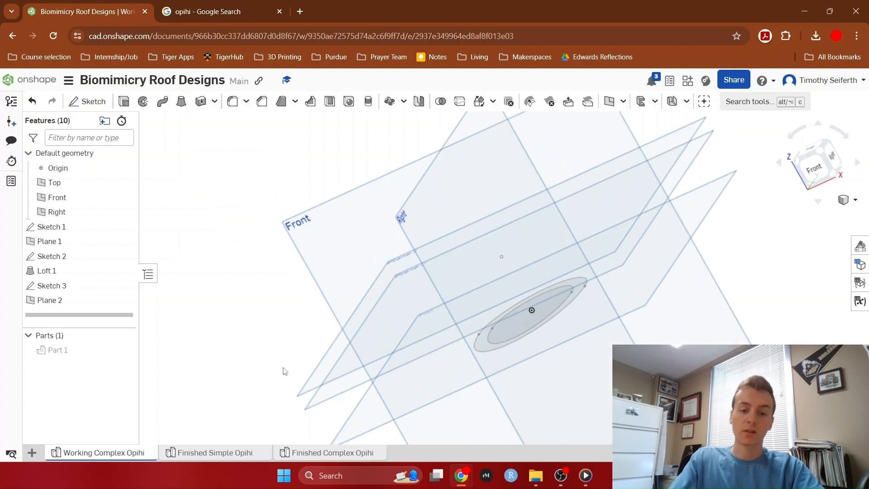
pyautogui.click(79, 302)
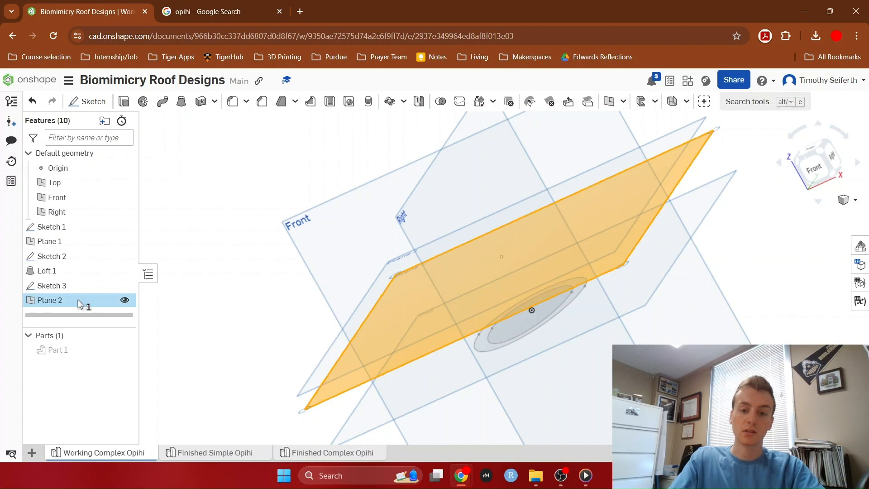
pyautogui.click(99, 105)
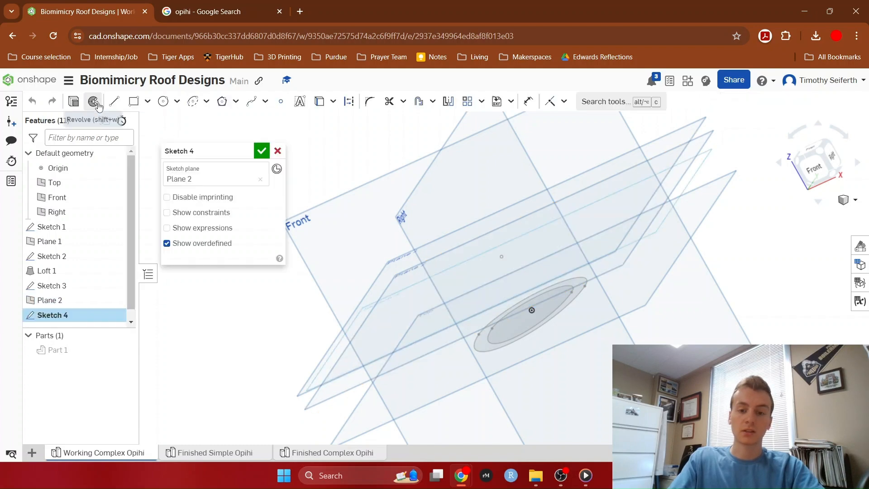
pyautogui.click(809, 152)
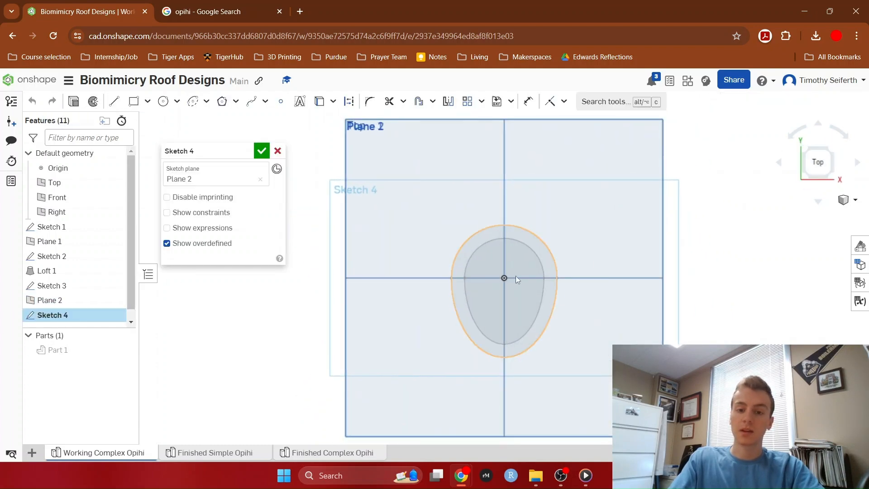
pyautogui.scroll(5, 493, 268)
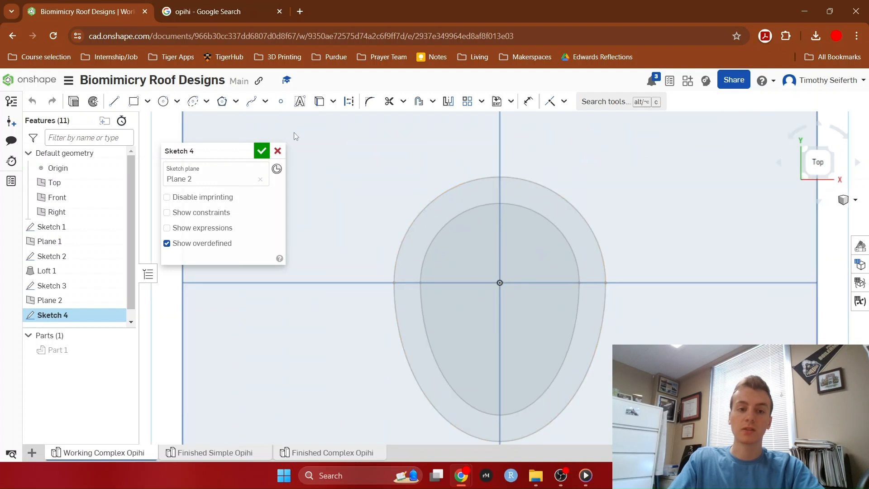
pyautogui.click(281, 101)
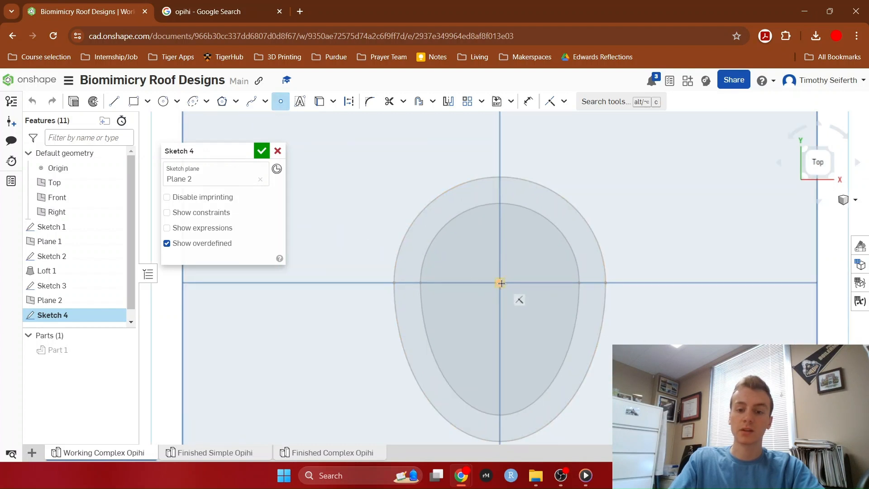
pyautogui.click(501, 283)
pyautogui.scroll(2, 717, 414)
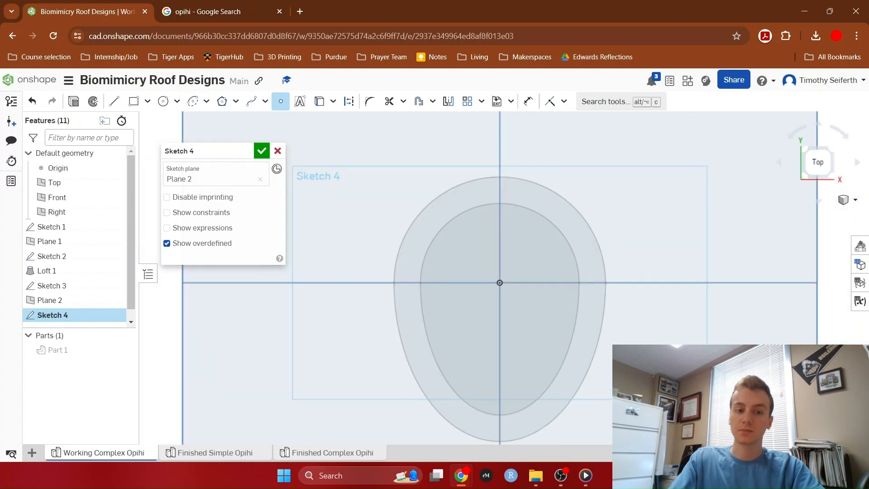
pyautogui.scroll(-4, 718, 414)
pyautogui.moveTo(718, 414)
pyautogui.mouseDown(button='right')
pyautogui.moveTo(677, 396)
pyautogui.moveTo(652, 348)
pyautogui.moveTo(660, 364)
pyautogui.mouseUp(button='right')
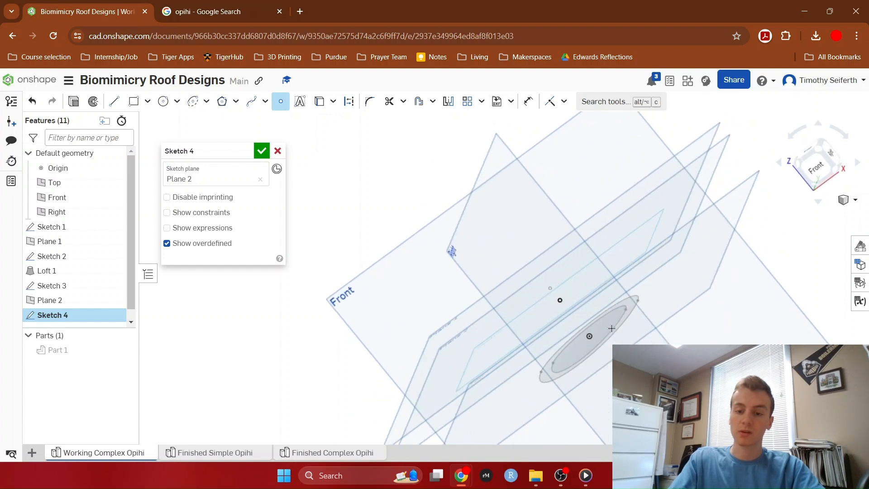
pyautogui.moveTo(577, 350); pyautogui.dragTo(526, 305, button='right')
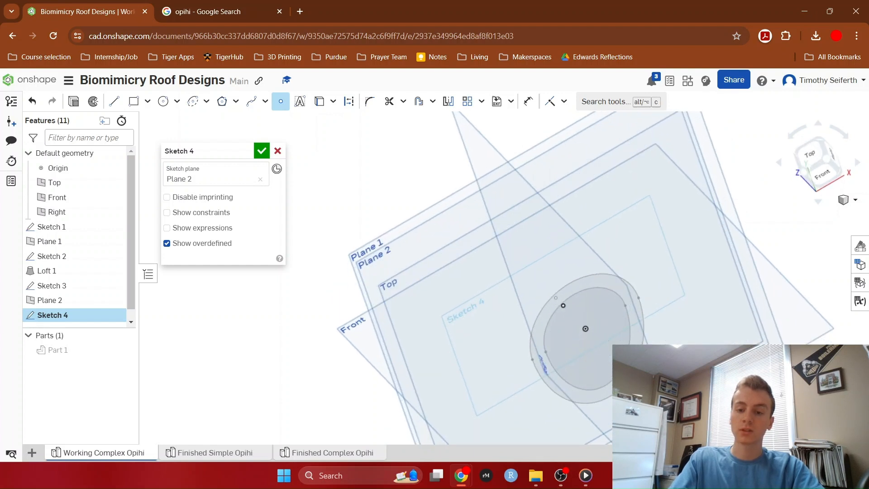
pyautogui.click(262, 152)
# Rename Sketch 4 as "smaller point".
pyautogui.moveTo(281, 289)
pyautogui.mouseDown(button='right')
pyautogui.moveTo(274, 278)
pyautogui.moveTo(260, 284)
pyautogui.mouseUp(button='right')
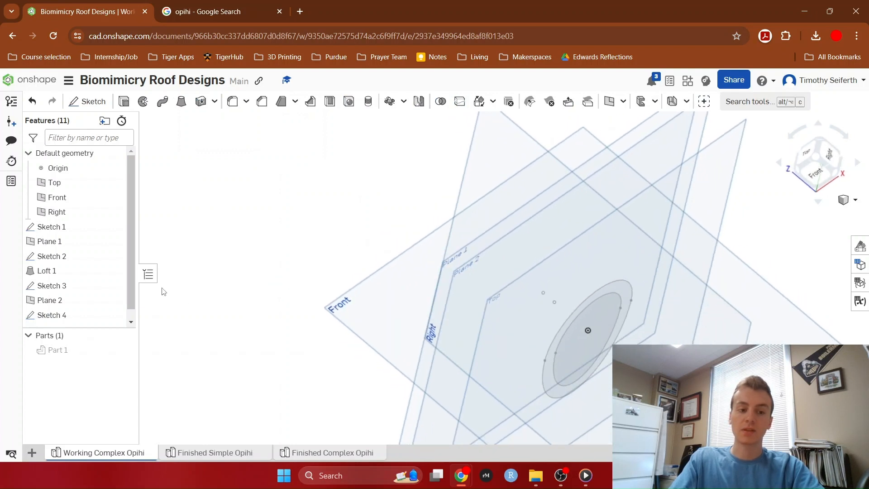
pyautogui.scroll(-1, 127, 275)
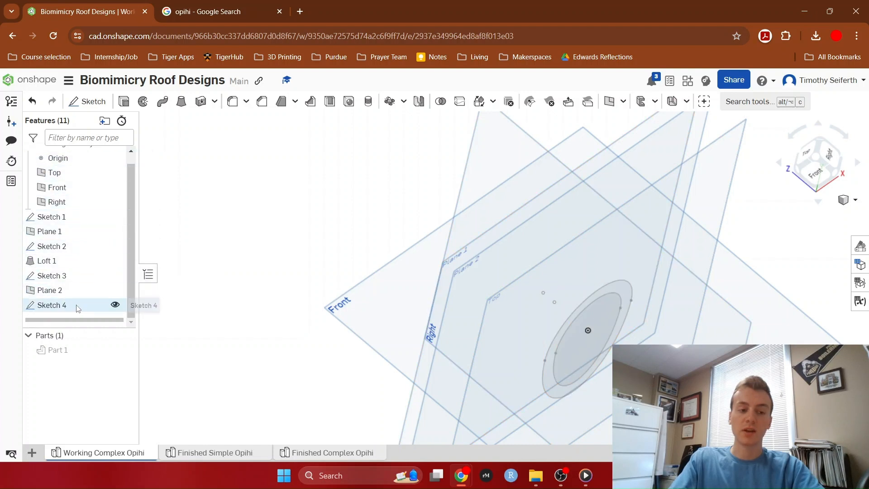
pyautogui.rightClick(51, 308)
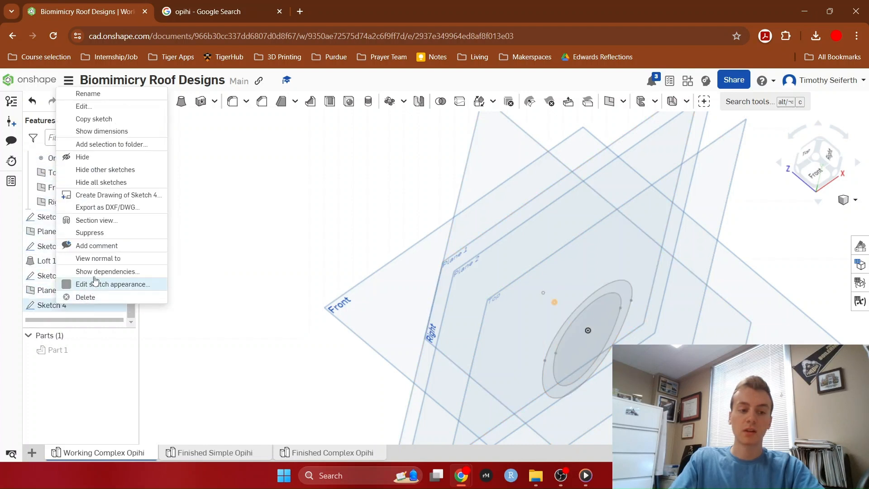
pyautogui.click(100, 94)
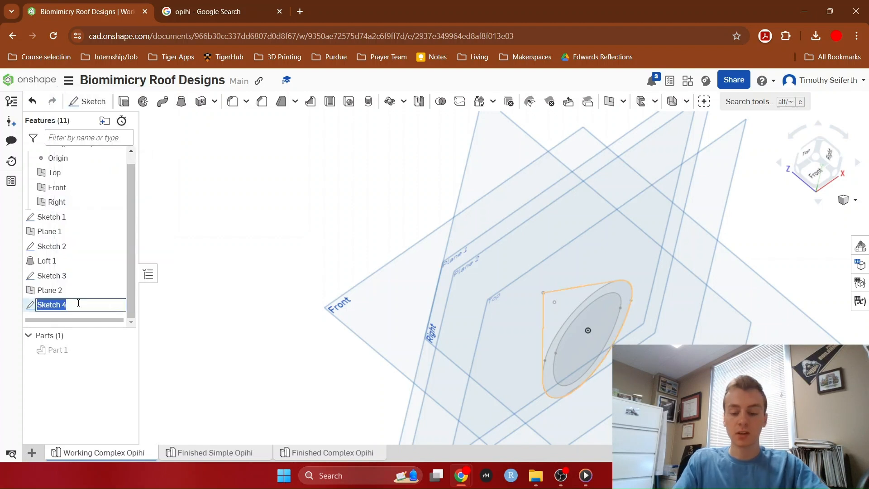
pyautogui.write('smaller point')
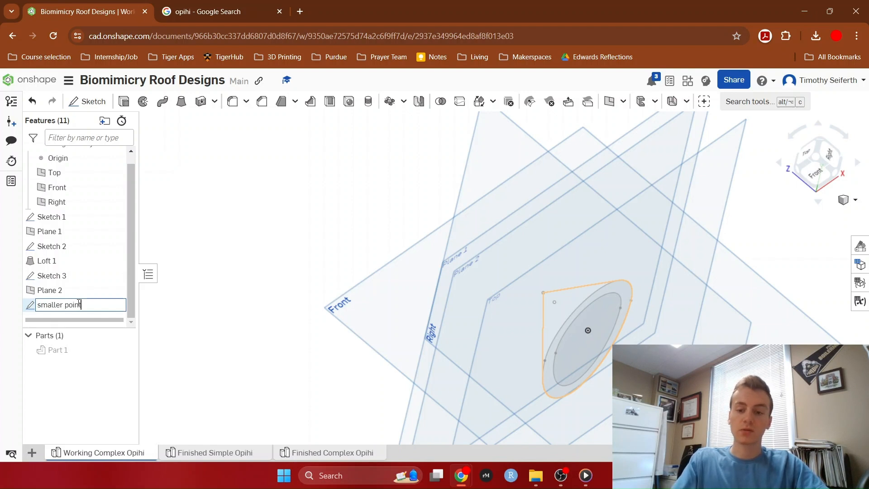
pyautogui.press('Return')
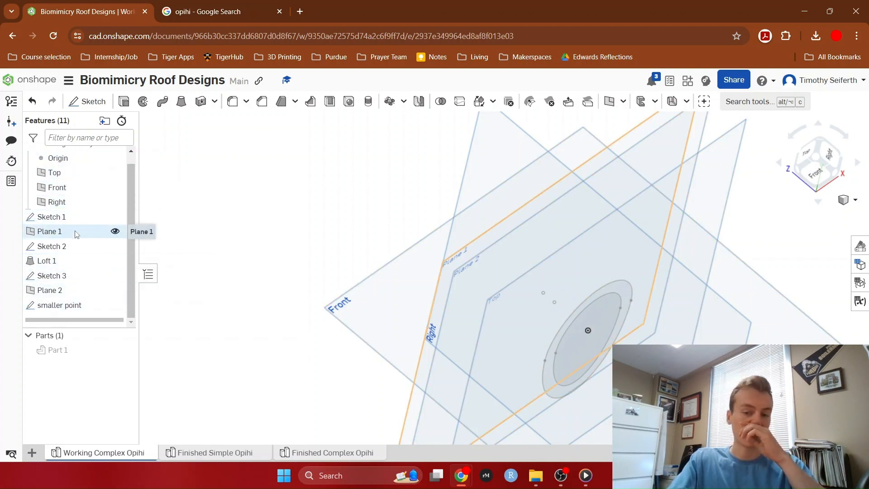
pyautogui.moveTo(240, 341)
pyautogui.mouseDown(button='right')
pyautogui.moveTo(257, 335)
pyautogui.moveTo(243, 330)
pyautogui.moveTo(243, 346)
pyautogui.moveTo(492, 398)
pyautogui.mouseUp(button='right')
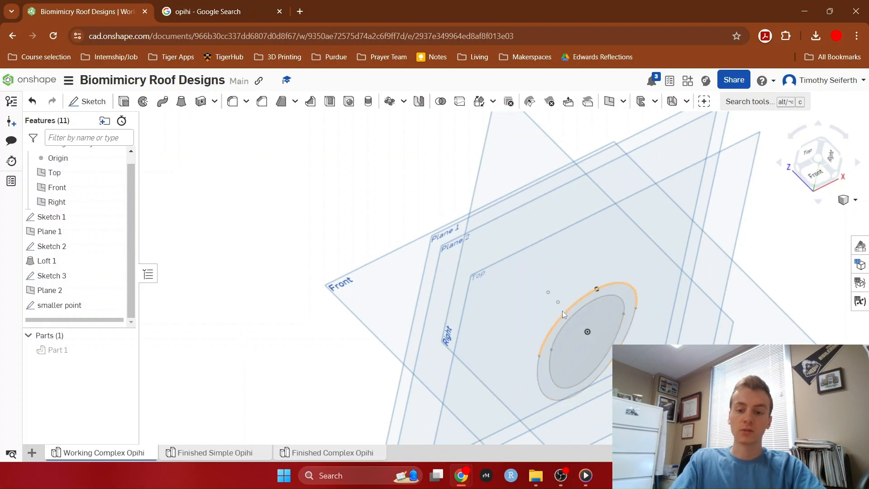
pyautogui.moveTo(557, 301)
pyautogui.mouseDown(button='right')
pyautogui.moveTo(496, 336)
pyautogui.moveTo(500, 314)
pyautogui.moveTo(490, 323)
pyautogui.moveTo(511, 323)
pyautogui.mouseUp(button='right')
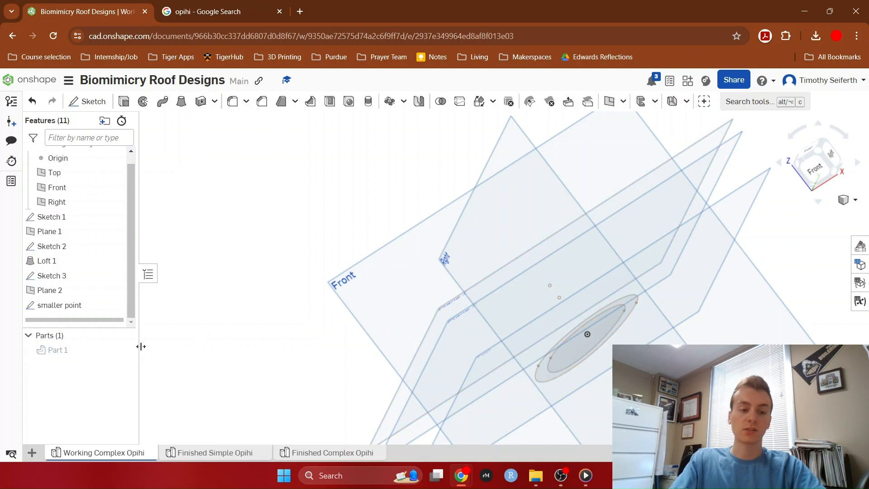
# Show Part 1 and set up a solid loft from the Sketch 3 face to the smaller point vertex.
pyautogui.click(124, 350)
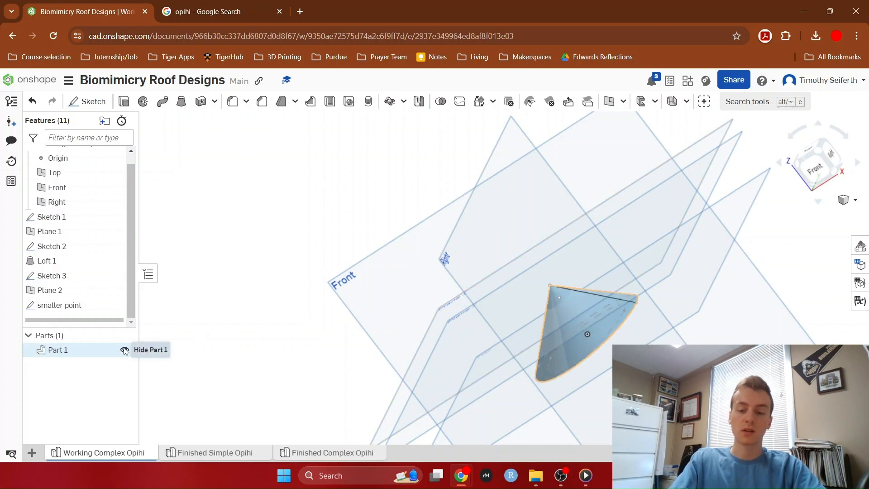
pyautogui.moveTo(268, 363)
pyautogui.mouseDown(button='right')
pyautogui.moveTo(278, 403)
pyautogui.moveTo(278, 388)
pyautogui.mouseUp(button='right')
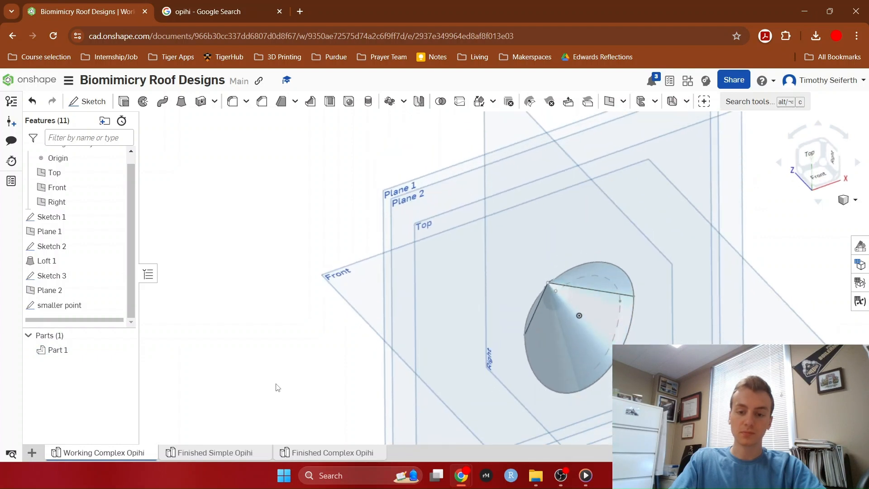
pyautogui.click(181, 101)
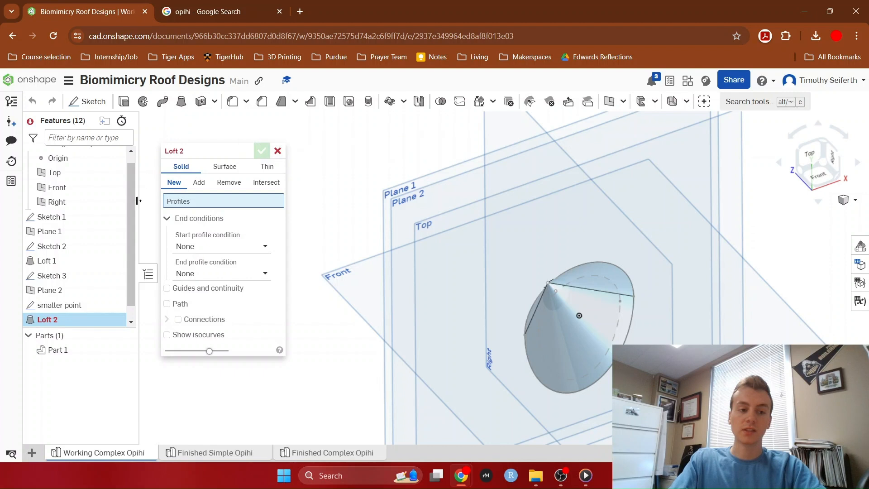
pyautogui.scroll(-1, 111, 301)
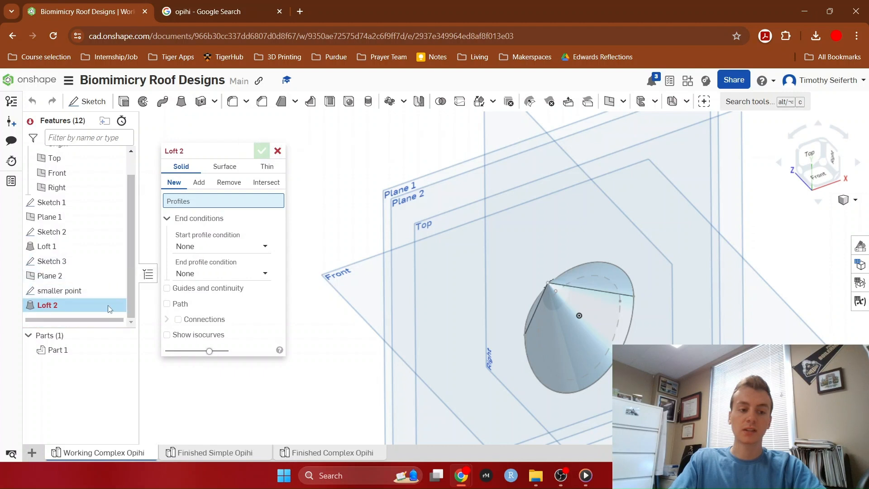
pyautogui.click(78, 266)
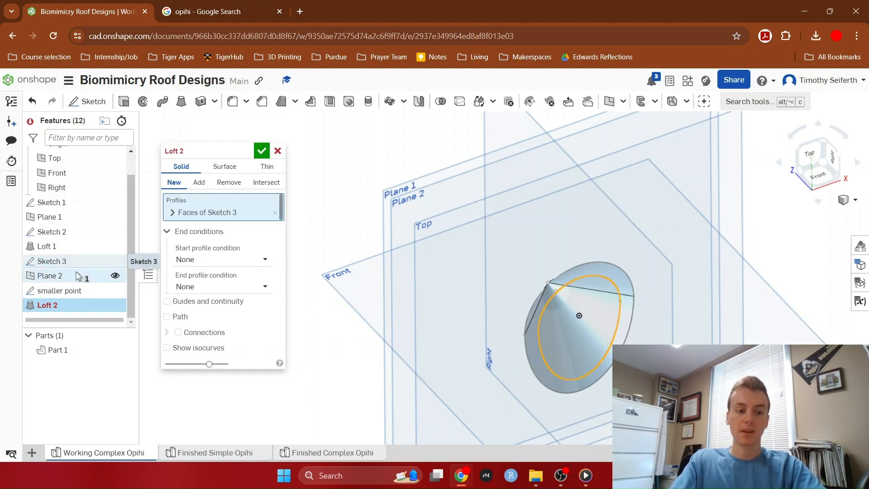
pyautogui.moveTo(334, 360); pyautogui.dragTo(333, 353, button='right')
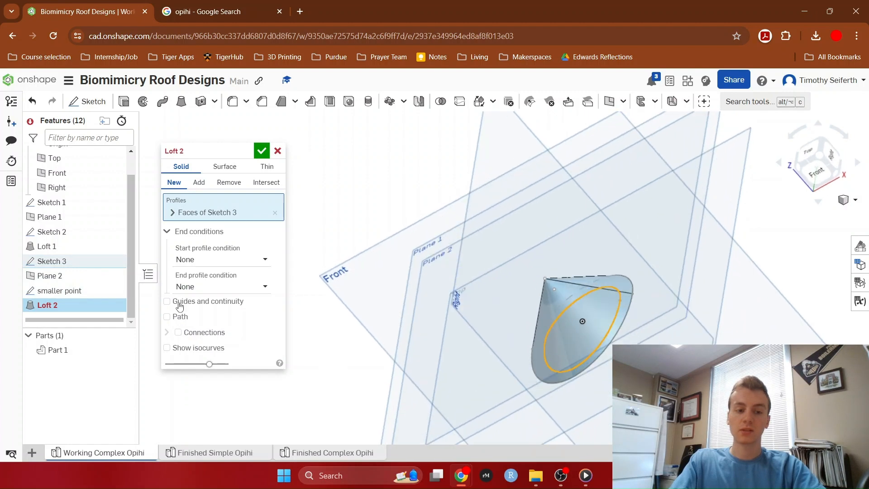
pyautogui.click(80, 290)
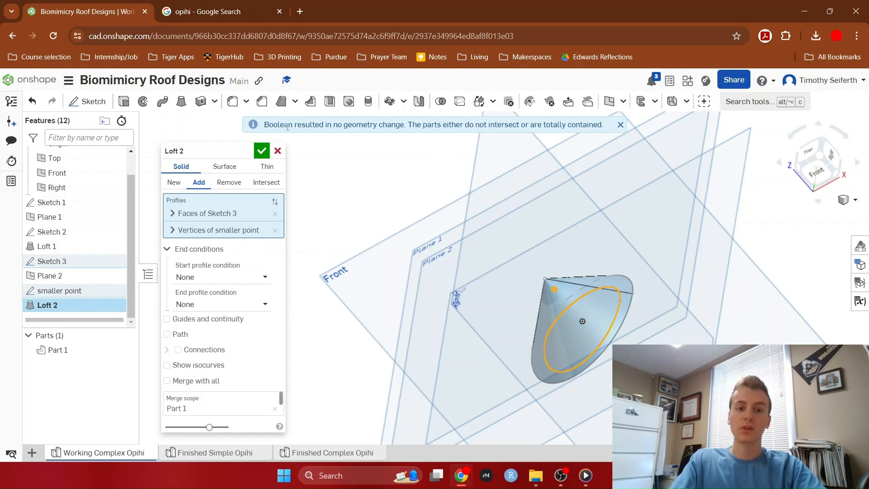
# Set the loft operation to Remove so the inner cone is subtracted from Part 1.
pyautogui.moveTo(652, 385); pyautogui.dragTo(725, 344, button='right')
pyautogui.moveTo(560, 349); pyautogui.dragTo(598, 332, button='right')
pyautogui.moveTo(650, 293); pyautogui.dragTo(658, 357, button='right')
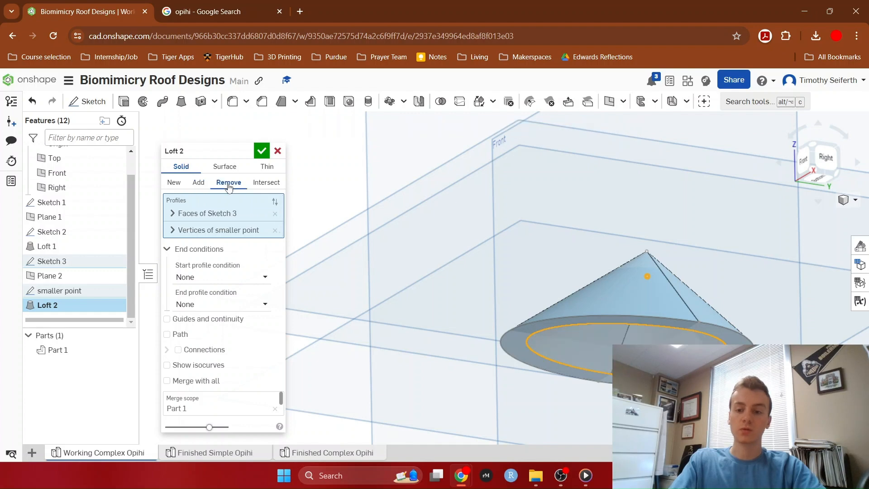
pyautogui.moveTo(534, 402); pyautogui.dragTo(591, 432, button='right')
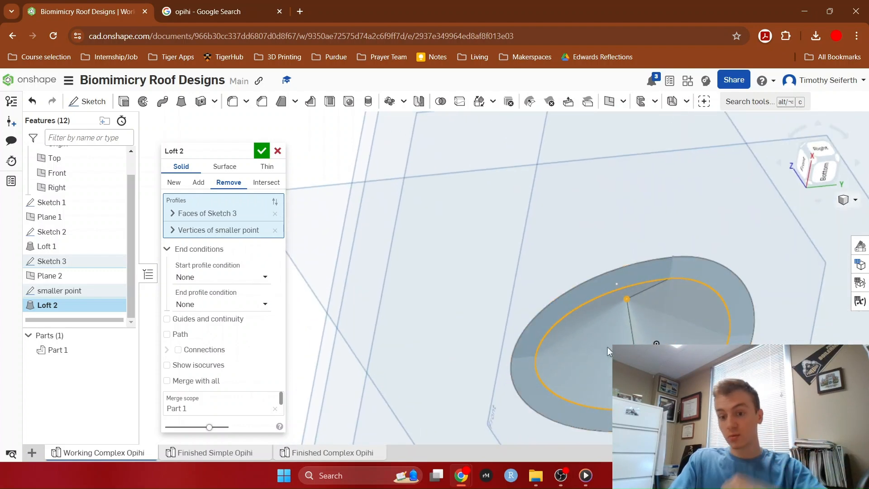
pyautogui.moveTo(469, 361); pyautogui.dragTo(471, 411, button='right')
pyautogui.moveTo(563, 379); pyautogui.dragTo(494, 417, button='right')
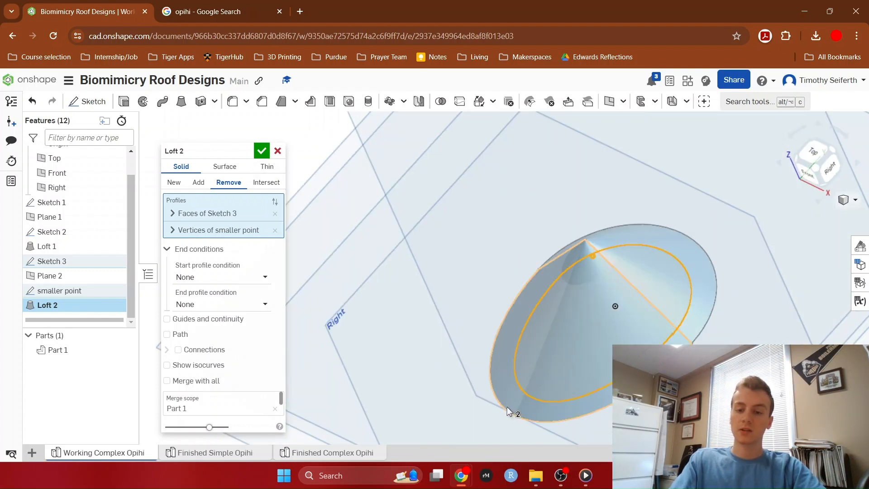
pyautogui.moveTo(507, 409); pyautogui.dragTo(418, 370, button='middle')
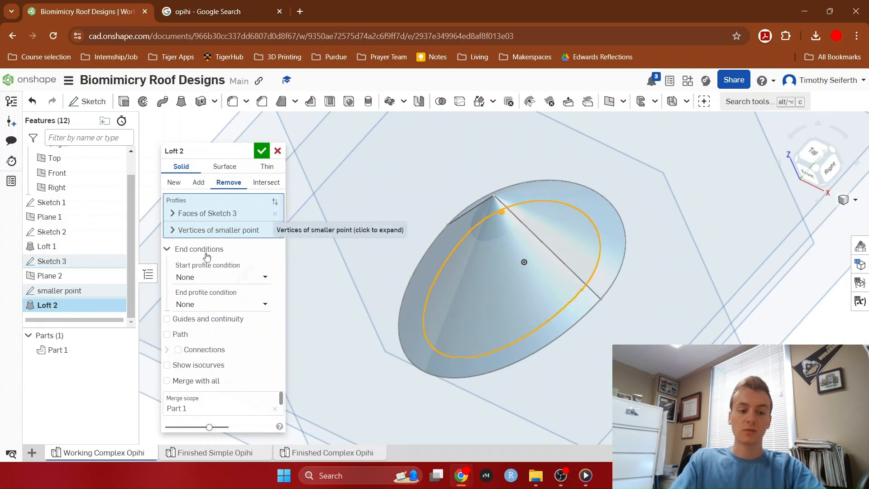
# Leave Merge with all disabled, keep Part 1 as the merge scope, and accept the subtractive loft.
pyautogui.click(176, 382)
pyautogui.moveTo(359, 375); pyautogui.dragTo(387, 349, button='right')
pyautogui.click(167, 381)
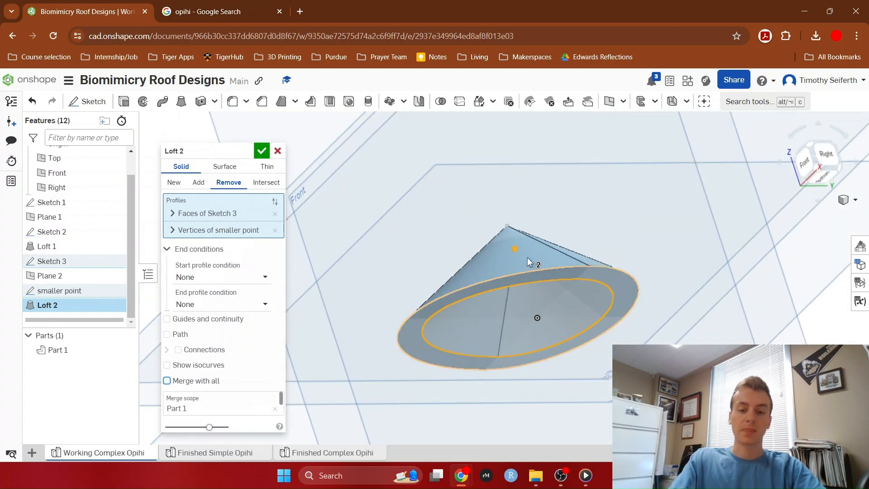
pyautogui.moveTo(444, 409); pyautogui.dragTo(291, 209, button='right')
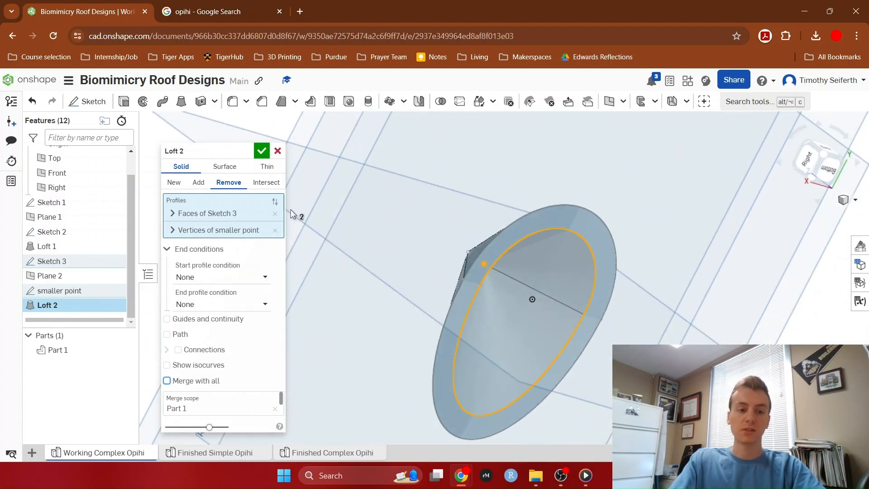
pyautogui.click(262, 152)
# Compare the ribs in Finished Complex Opihi and Finished Simple Opihi, and return to Working Complex Opihi.
pyautogui.moveTo(387, 344); pyautogui.dragTo(434, 354, button='right')
pyautogui.click(323, 453)
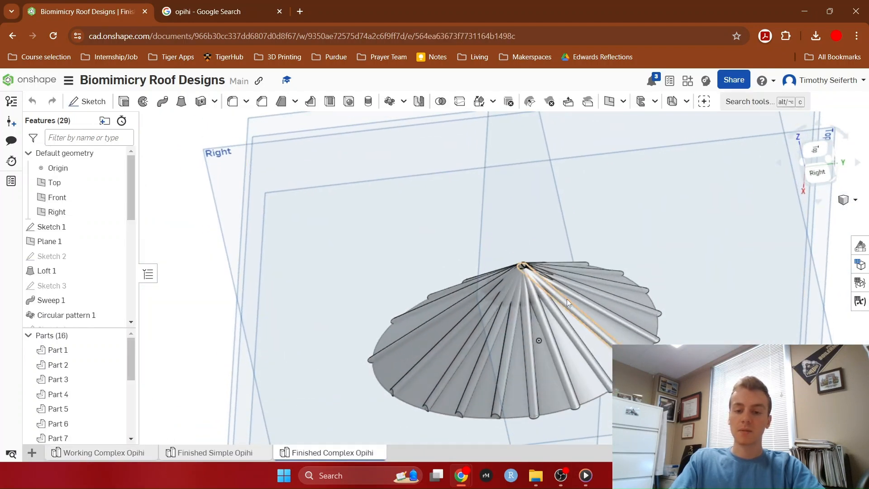
pyautogui.click(214, 453)
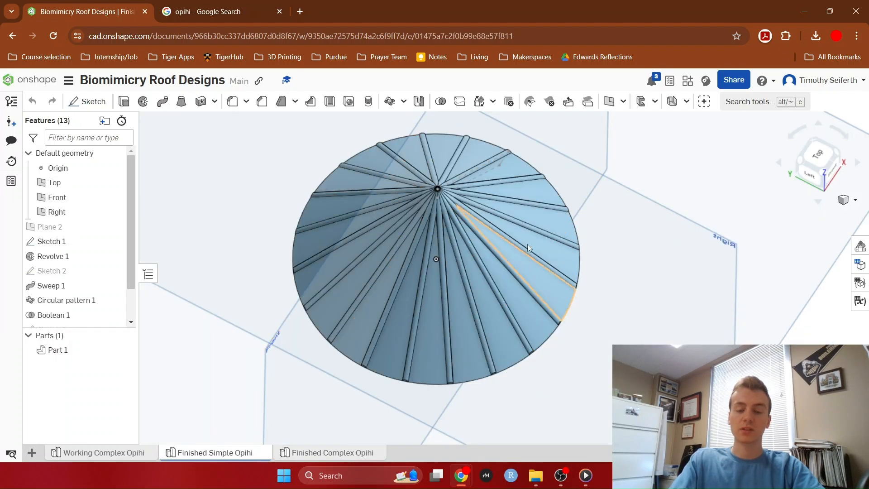
pyautogui.click(404, 102)
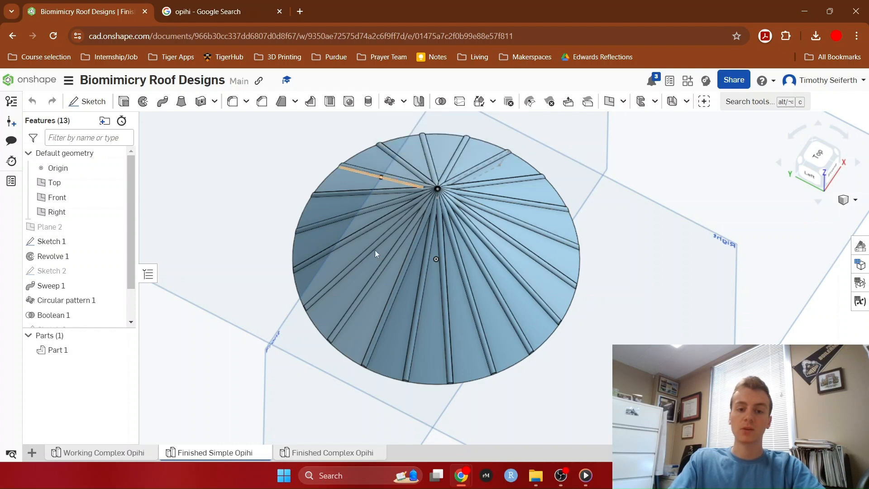
pyautogui.click(105, 452)
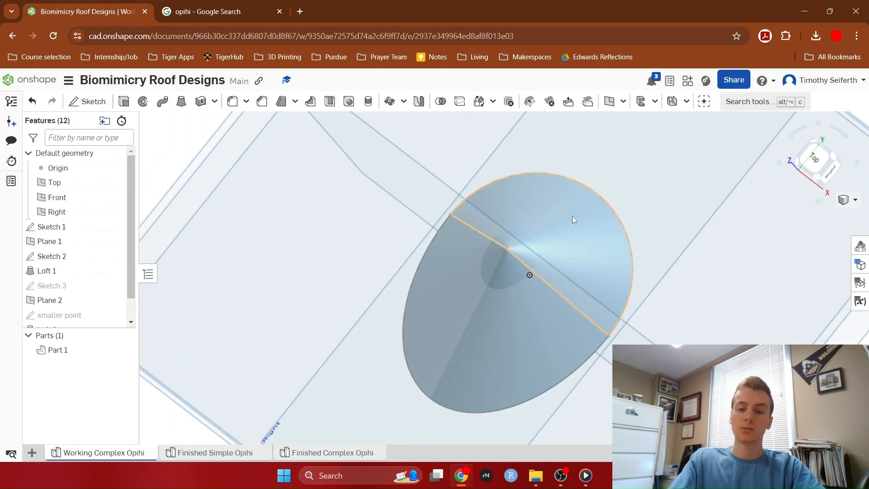
# Examine the hollowed shell's apex and outer slopes from several angles.
pyautogui.moveTo(607, 363); pyautogui.dragTo(616, 320, button='right')
pyautogui.moveTo(522, 233); pyautogui.dragTo(596, 299, button='right')
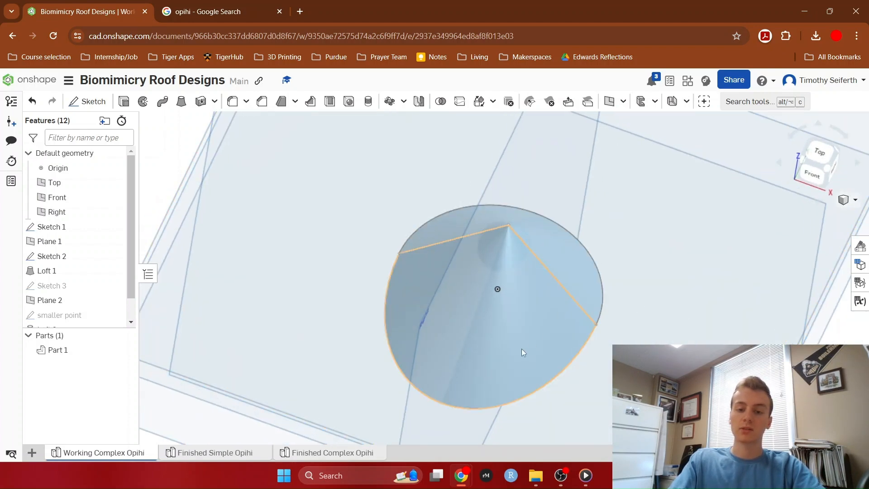
pyautogui.moveTo(482, 352); pyautogui.dragTo(351, 281, button='middle')
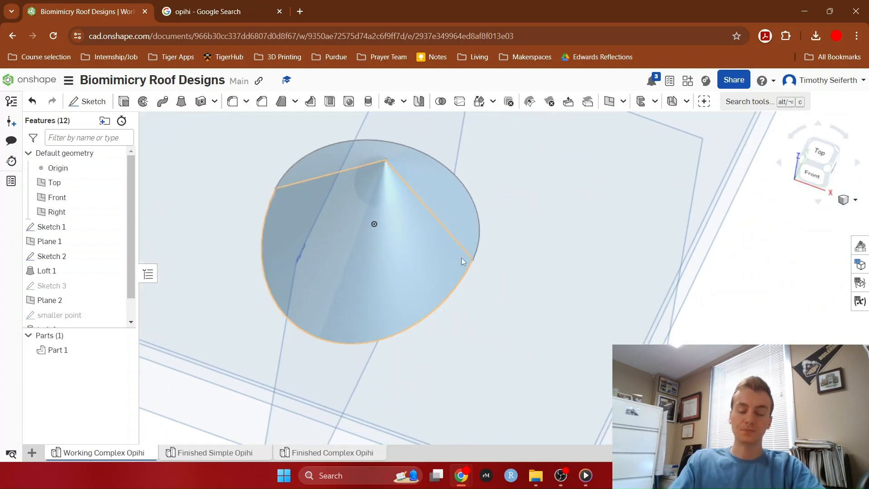
pyautogui.moveTo(536, 274)
pyautogui.mouseDown(button='right')
pyautogui.moveTo(516, 285)
pyautogui.moveTo(520, 276)
pyautogui.mouseUp(button='right')
pyautogui.moveTo(520, 275); pyautogui.dragTo(536, 354, button='middle')
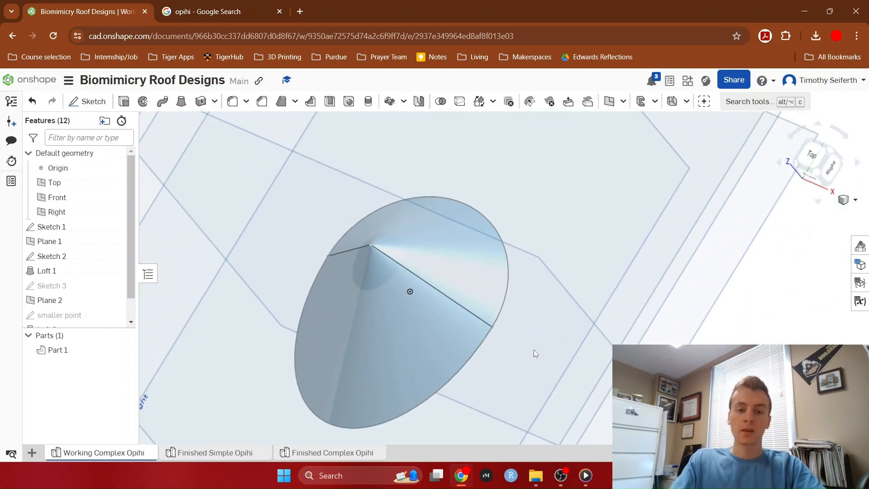
pyautogui.moveTo(534, 353); pyautogui.dragTo(543, 350, button='right')
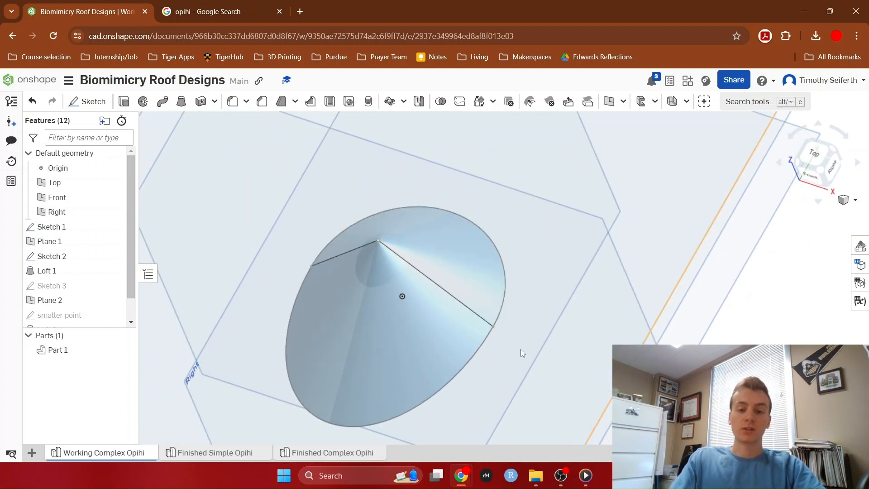
pyautogui.scroll(3, 385, 266)
pyautogui.moveTo(541, 349); pyautogui.dragTo(538, 334, button='right')
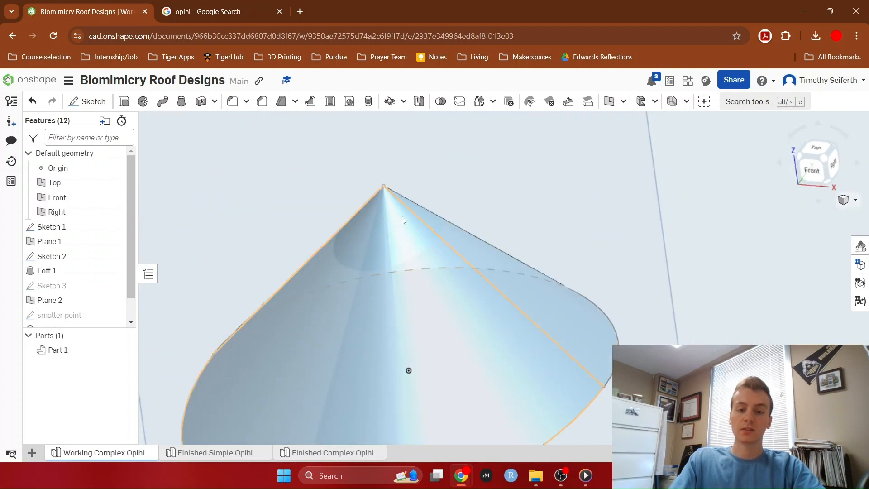
pyautogui.moveTo(408, 371); pyautogui.dragTo(610, 361, button='right')
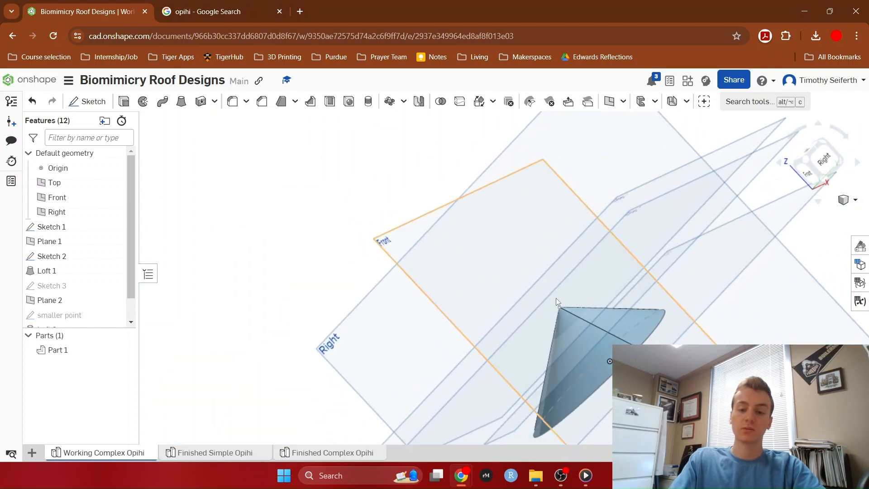
# Start a sketch on the Right plane and draw a circle about 0.18 in in diameter centred on the cone's apex.
pyautogui.click(361, 336)
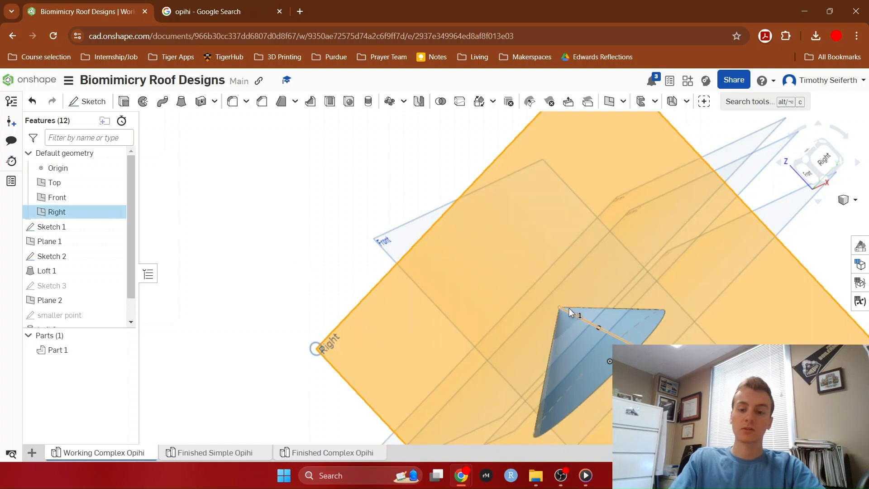
pyautogui.click(86, 101)
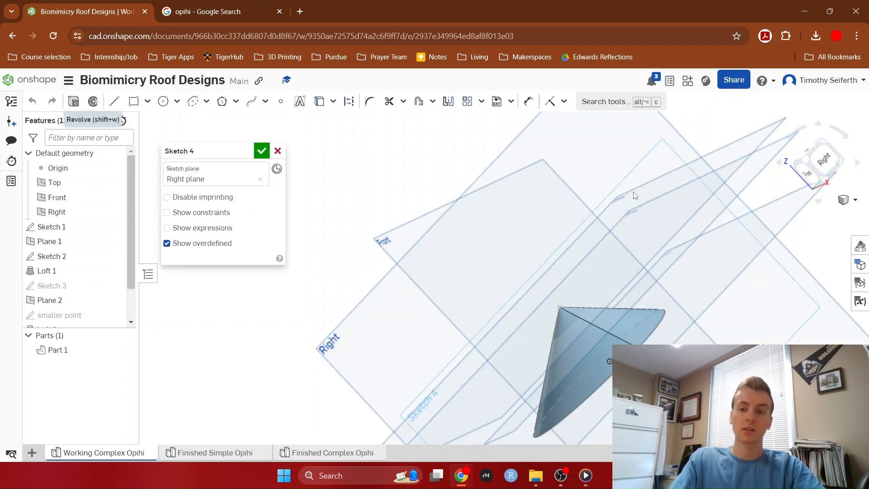
pyautogui.click(824, 160)
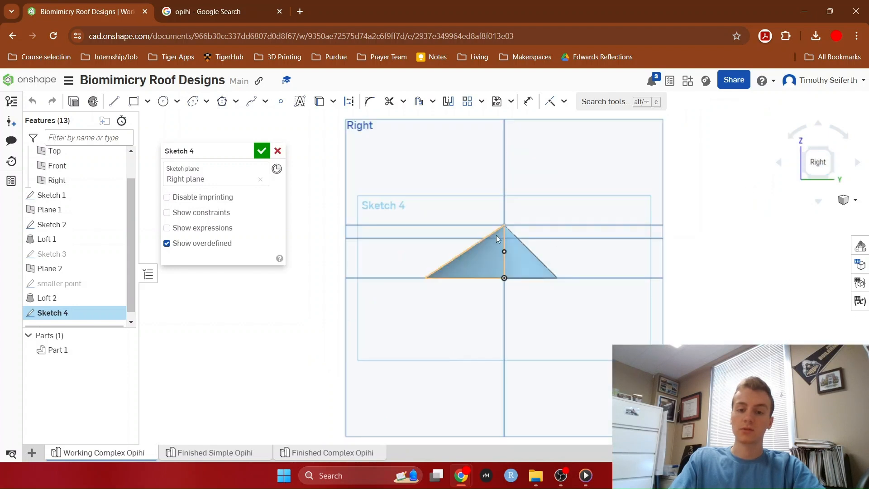
pyautogui.scroll(5, 509, 242)
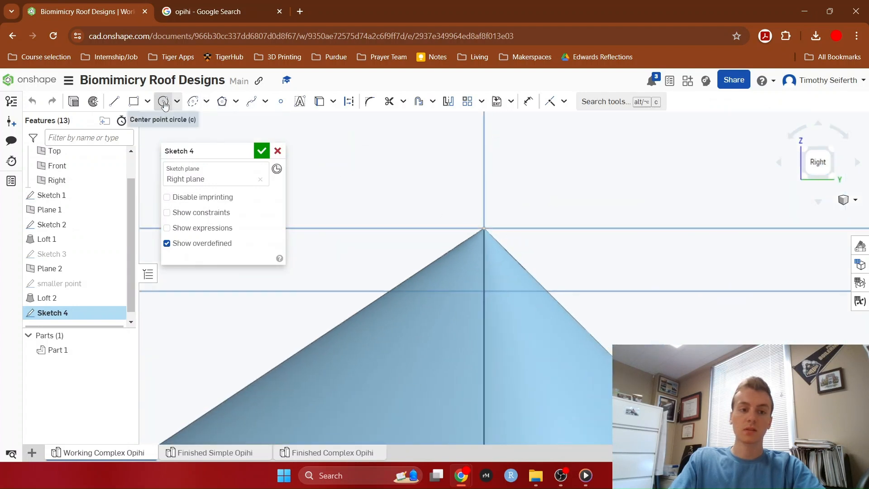
pyautogui.click(164, 102)
pyautogui.click(484, 228)
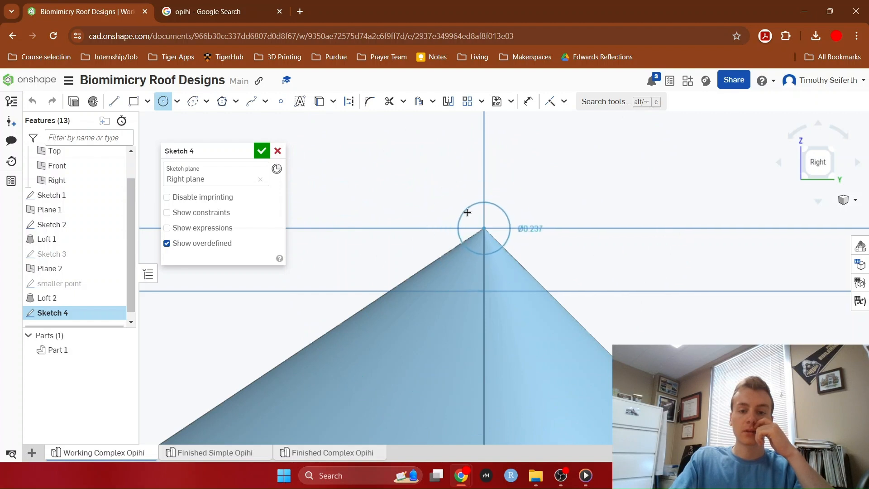
pyautogui.click(468, 213)
# Dimension the apex circle's diameter as 0.05 in.
pyautogui.click(528, 104)
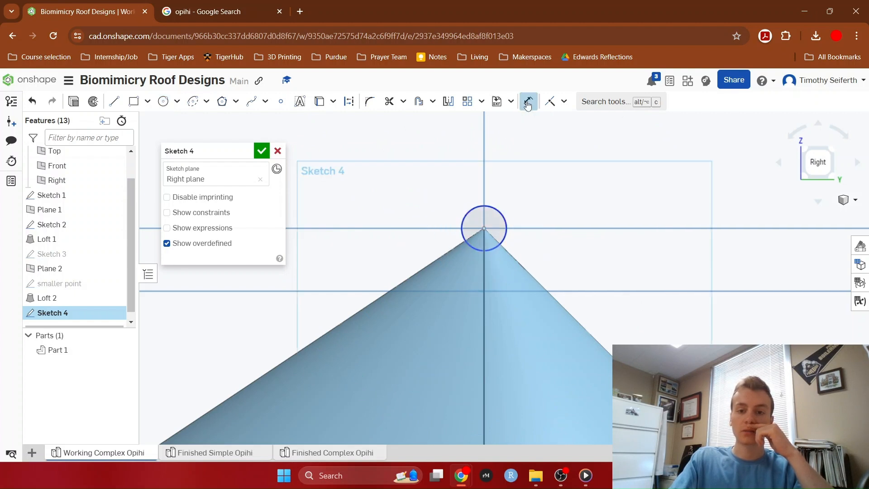
pyautogui.click(501, 214)
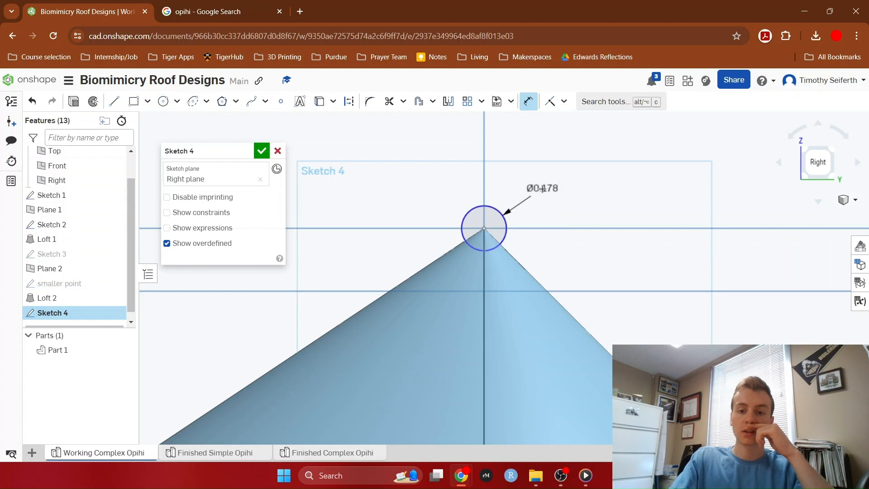
pyautogui.click(543, 189)
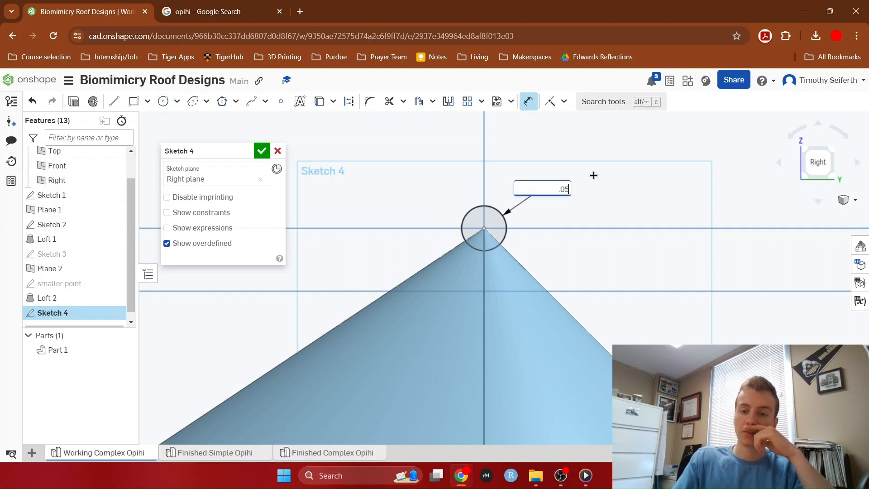
pyautogui.press('Return')
pyautogui.scroll(-5, 551, 246)
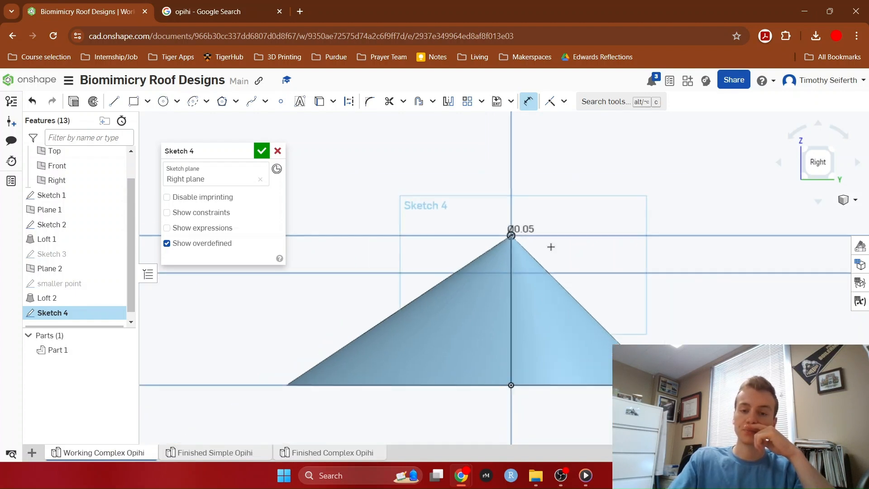
# Hide Plane 2 to declutter the view around the shell.
pyautogui.moveTo(606, 247); pyautogui.dragTo(620, 271, button='right')
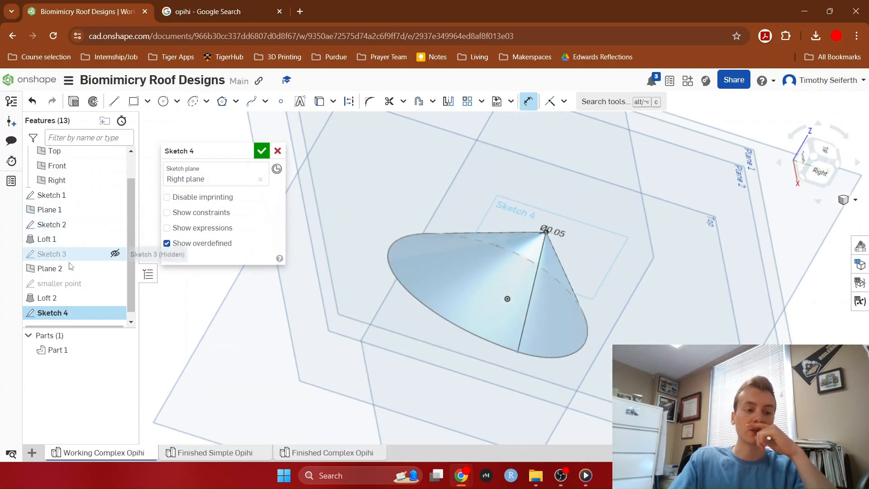
pyautogui.click(115, 269)
pyautogui.moveTo(355, 379); pyautogui.dragTo(405, 356, button='right')
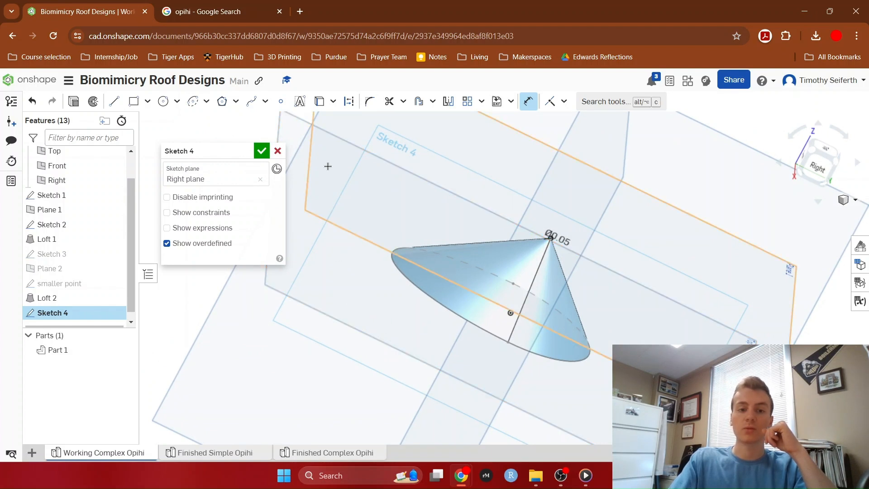
pyautogui.scroll(-7, 372, 319)
pyautogui.moveTo(661, 360); pyautogui.dragTo(591, 357, button='right')
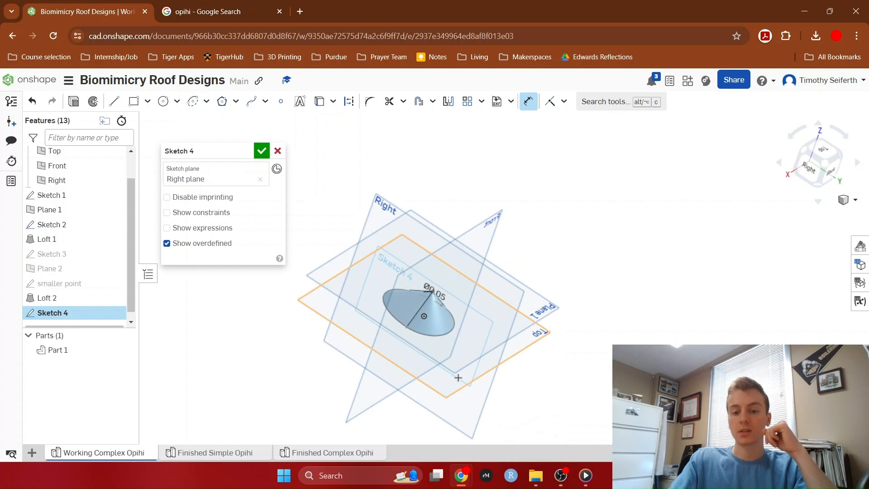
# Change the apex circle's sketch plane from the Right plane to Plane 1.
pyautogui.moveTo(608, 367); pyautogui.dragTo(577, 370, button='right')
pyautogui.scroll(8, 434, 296)
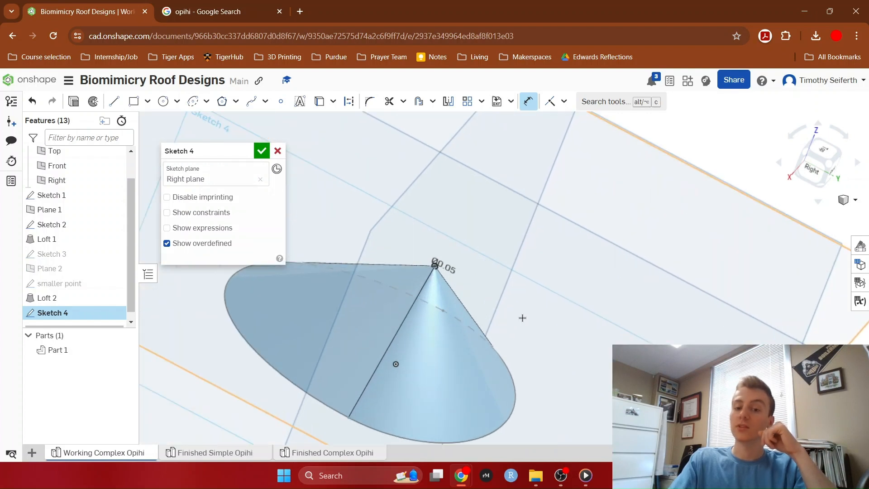
pyautogui.moveTo(534, 311); pyautogui.dragTo(509, 297, button='right')
pyautogui.scroll(4, 460, 278)
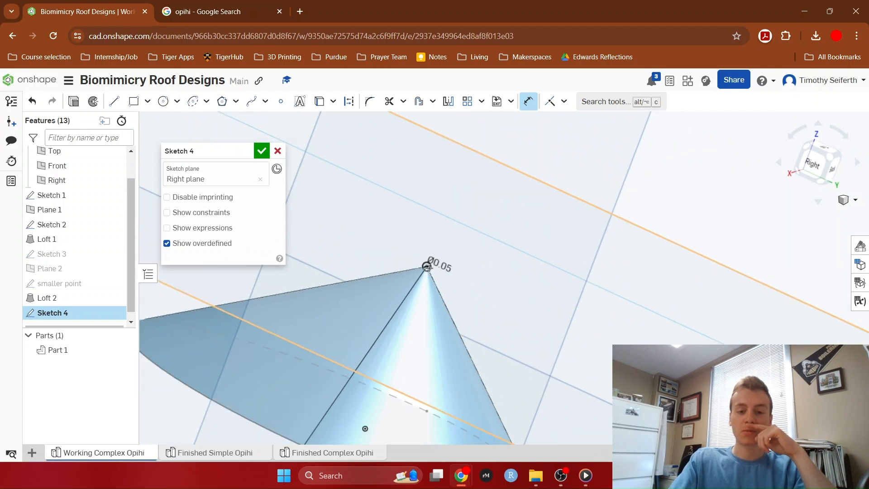
pyautogui.moveTo(499, 284)
pyautogui.mouseDown(button='right')
pyautogui.moveTo(489, 326)
pyautogui.moveTo(500, 272)
pyautogui.moveTo(494, 276)
pyautogui.mouseUp(button='right')
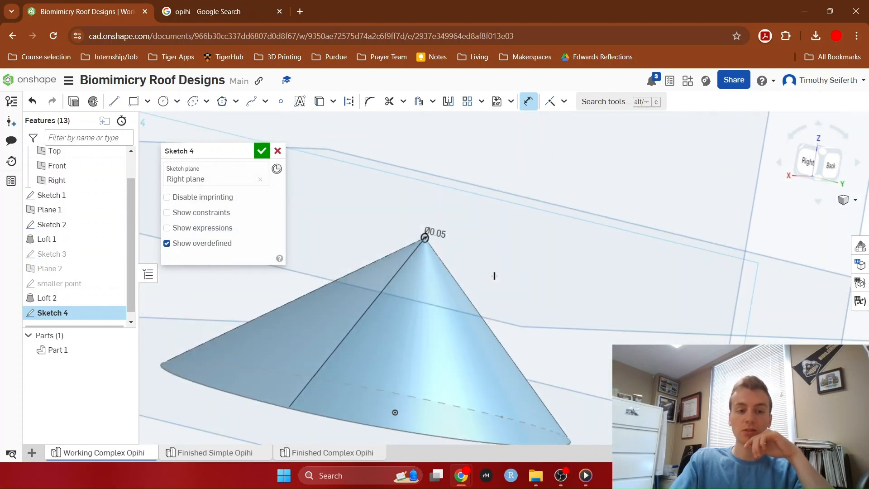
pyautogui.click(221, 180)
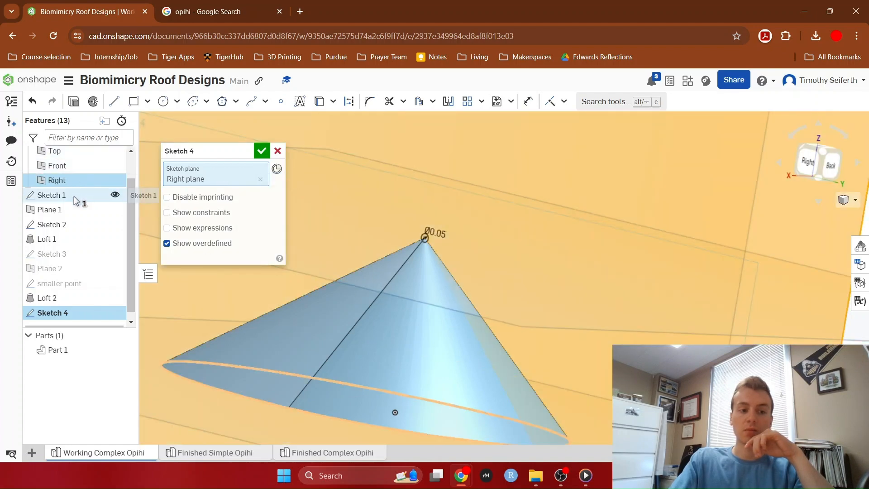
pyautogui.click(73, 211)
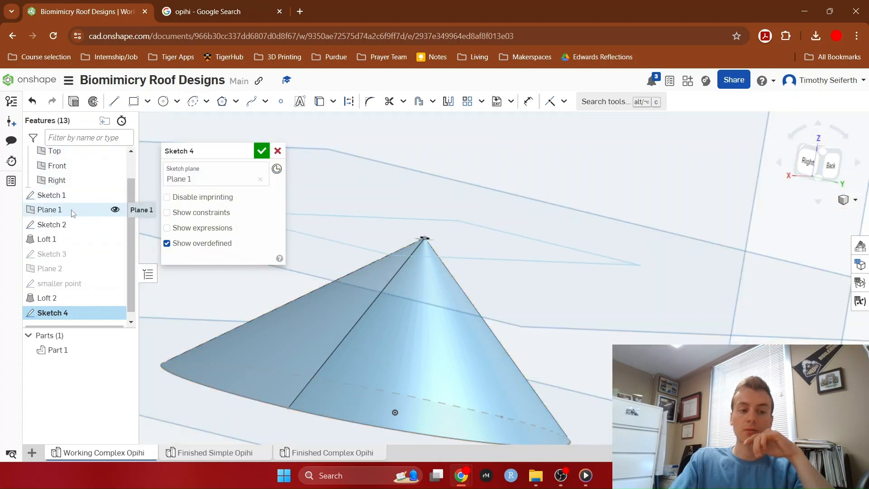
pyautogui.scroll(-5, 456, 421)
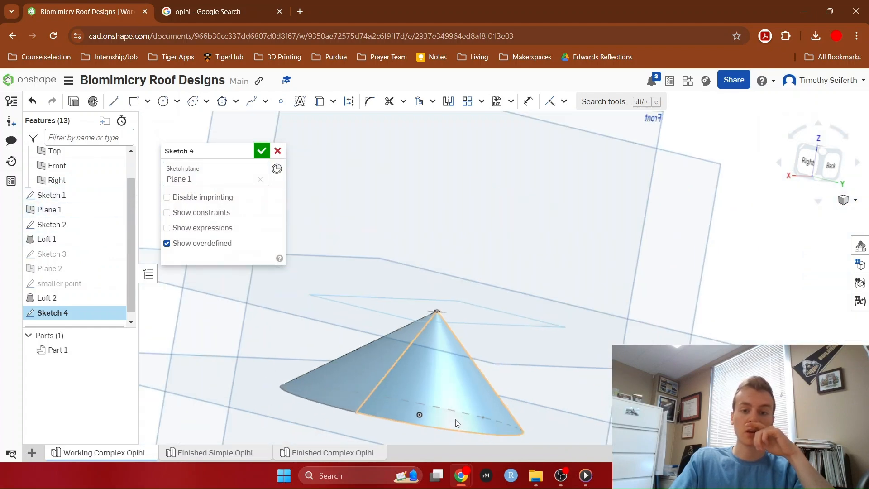
pyautogui.moveTo(430, 416); pyautogui.dragTo(438, 403, button='right')
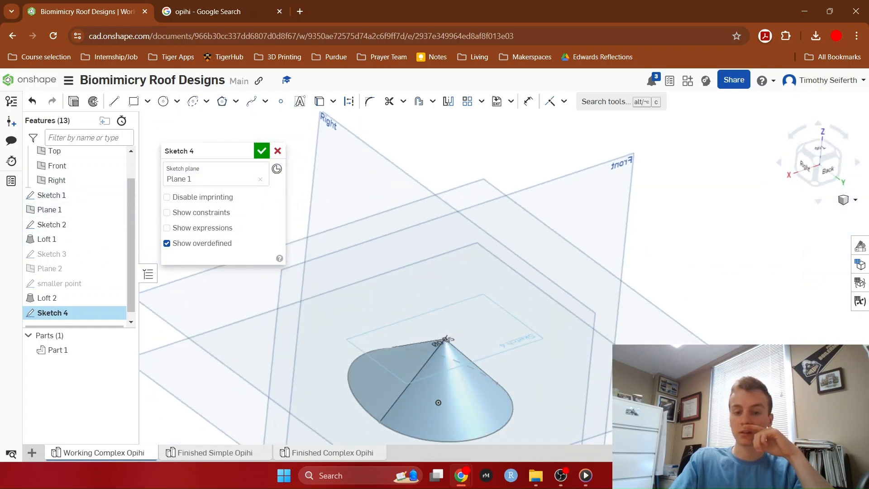
# Clear the apex circle sketch's plane, reselect Plane 1, and accept the sketch.
pyautogui.click(260, 179)
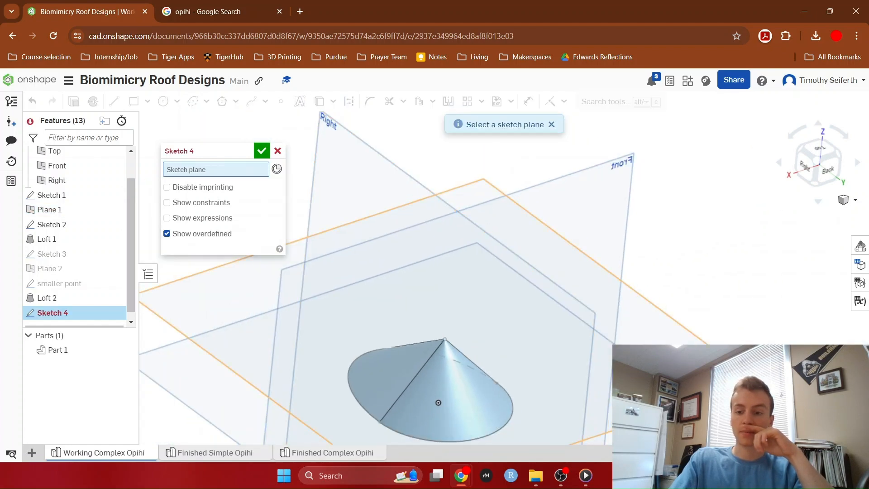
pyautogui.click(483, 341)
pyautogui.moveTo(509, 344)
pyautogui.mouseDown(button='right')
pyautogui.moveTo(507, 362)
pyautogui.moveTo(512, 352)
pyautogui.mouseUp(button='right')
pyautogui.moveTo(512, 352); pyautogui.dragTo(527, 198, button='middle')
pyautogui.moveTo(527, 198); pyautogui.dragTo(543, 218, button='right')
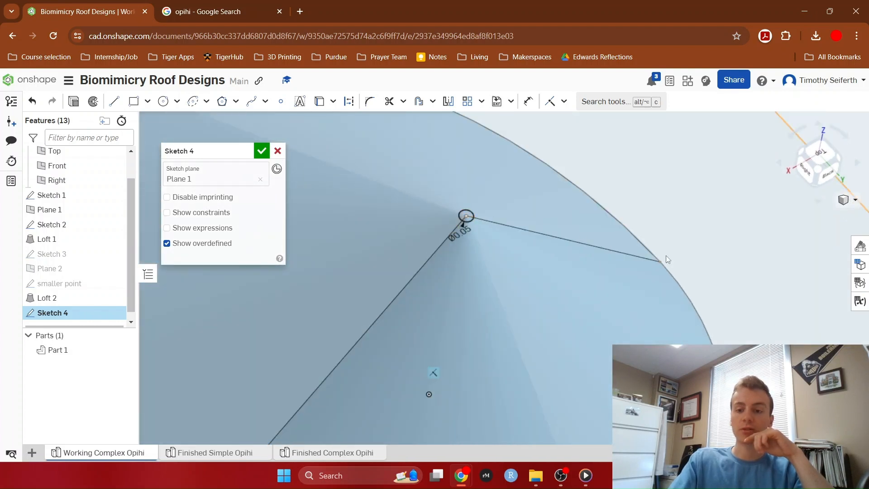
pyautogui.scroll(-4, 580, 299)
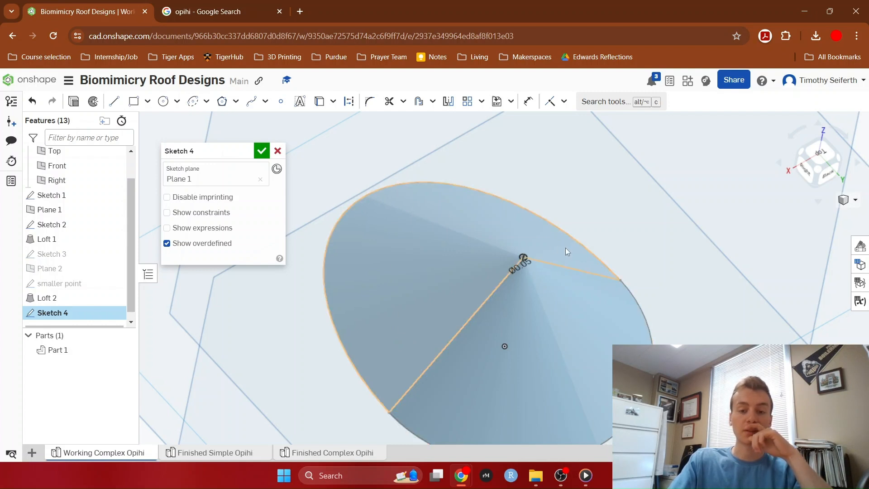
pyautogui.scroll(3, 521, 254)
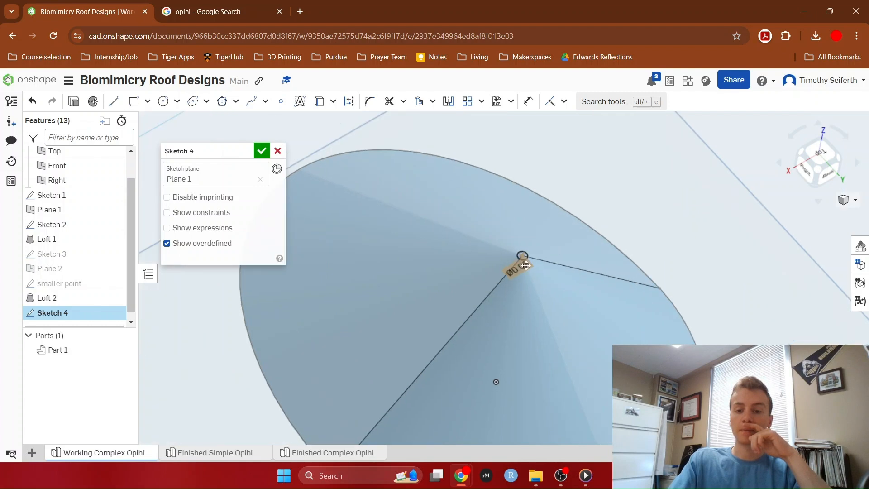
pyautogui.scroll(2, 521, 251)
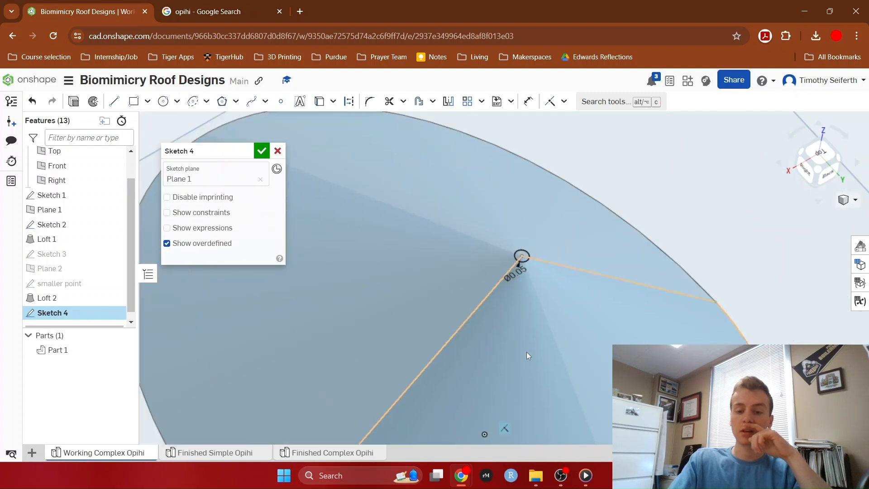
pyautogui.moveTo(527, 347); pyautogui.dragTo(538, 317, button='right')
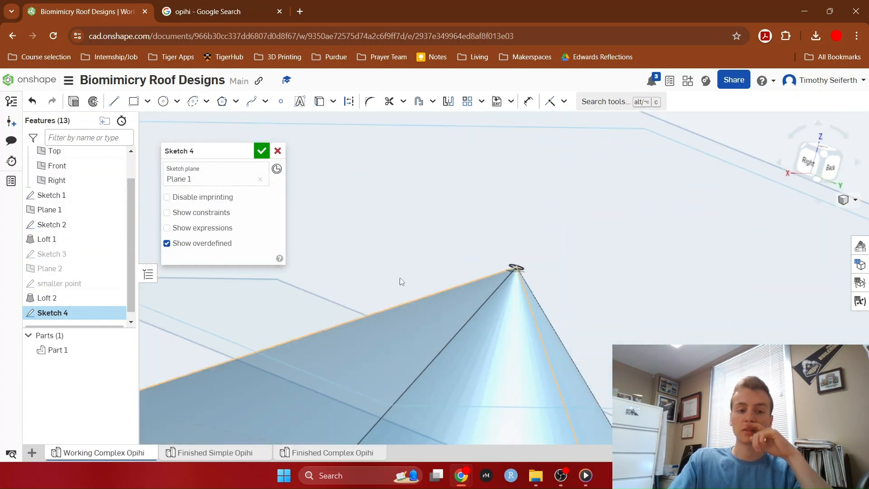
pyautogui.click(262, 151)
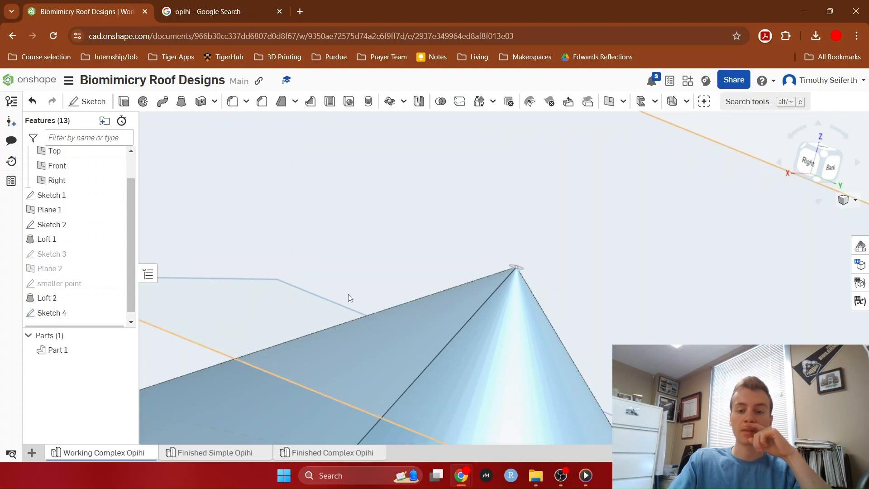
# Sweep the apex circle along the loft's straight seam edge on its Right side as a new solid part.
pyautogui.click(162, 101)
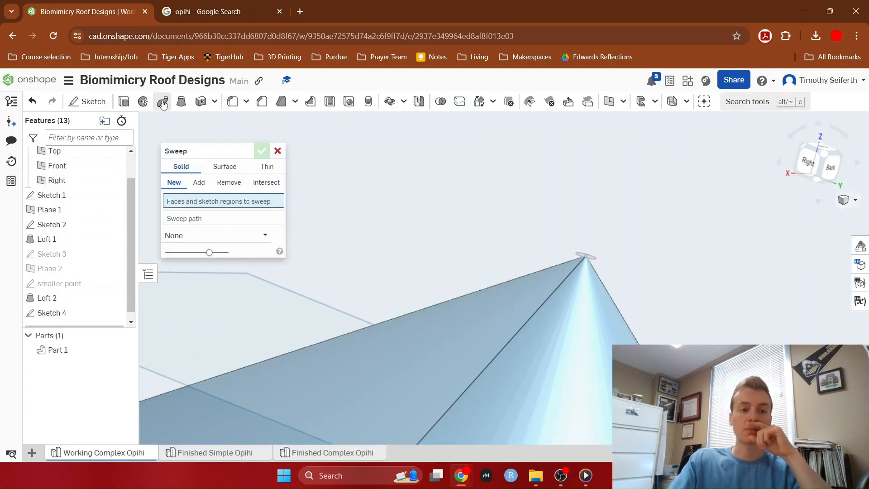
pyautogui.click(591, 257)
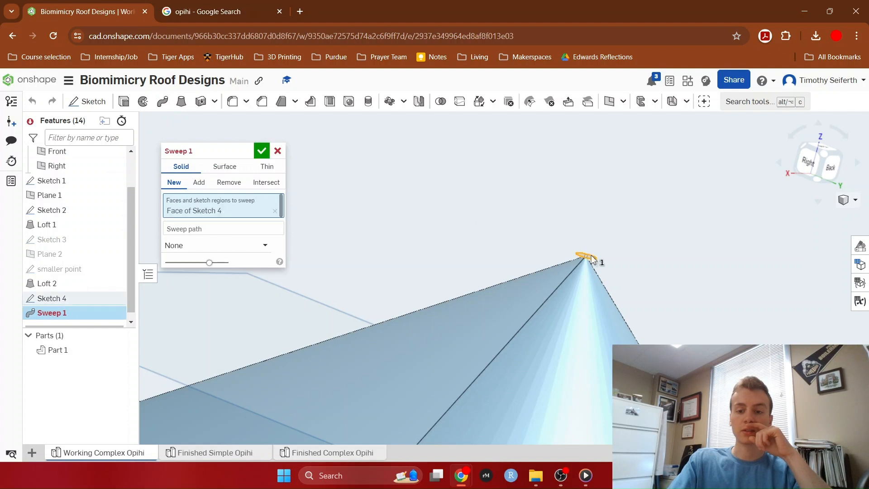
pyautogui.click(241, 227)
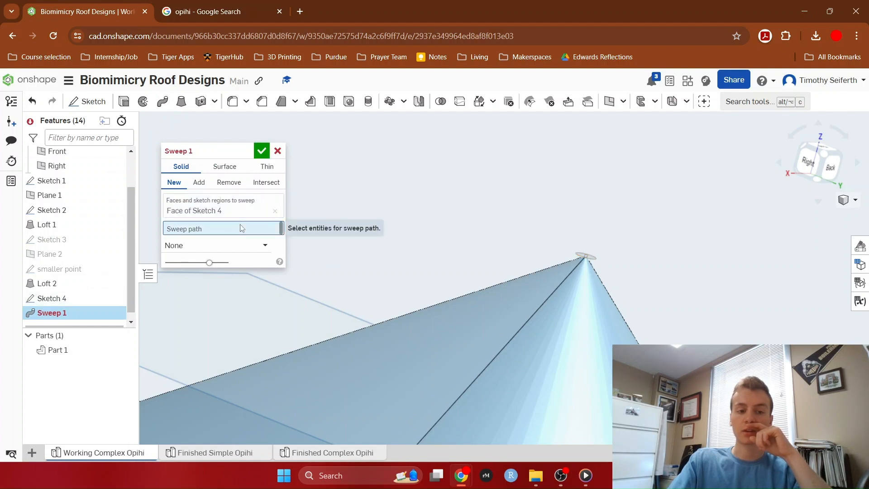
pyautogui.click(530, 317)
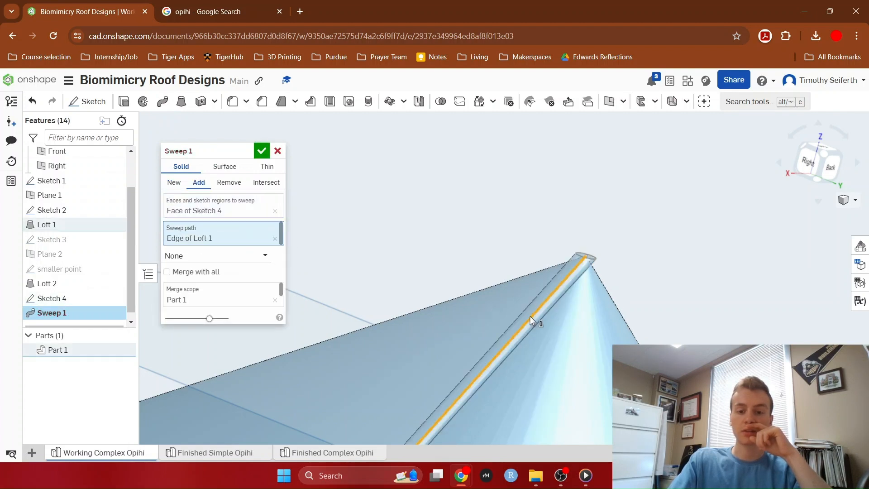
pyautogui.click(174, 183)
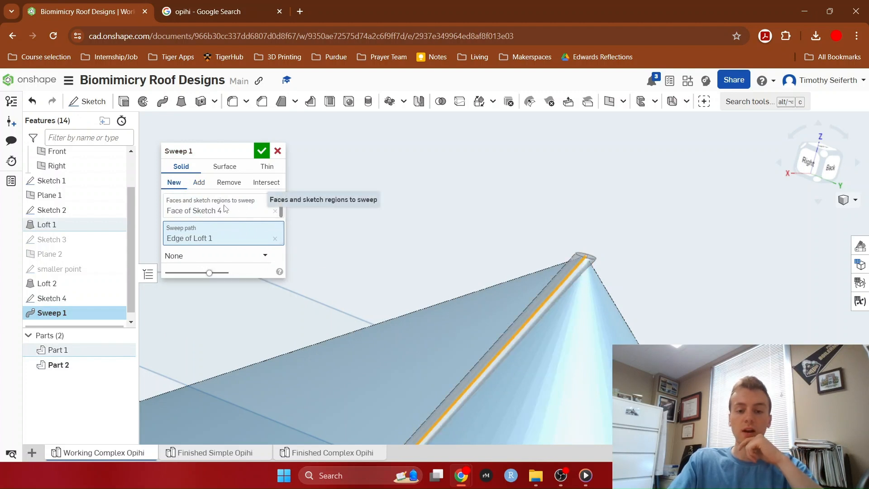
# Check the swept rib from the apex down to the shell's rim and accept the sweep.
pyautogui.scroll(-3, 366, 334)
pyautogui.moveTo(457, 249); pyautogui.dragTo(494, 336, button='right')
pyautogui.scroll(5, 512, 269)
pyautogui.moveTo(503, 278); pyautogui.dragTo(661, 358, button='right')
pyautogui.moveTo(469, 332); pyautogui.dragTo(470, 341, button='right')
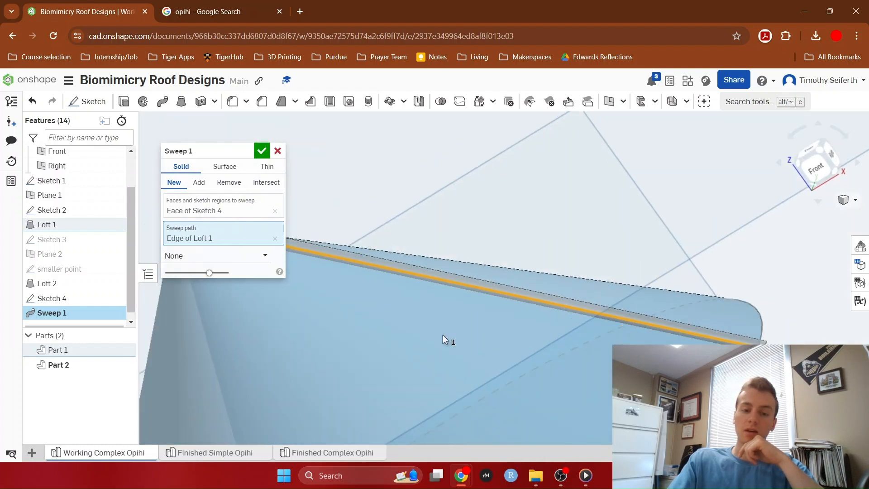
pyautogui.scroll(-5, 471, 342)
pyautogui.moveTo(363, 279); pyautogui.dragTo(455, 263, button='middle')
pyautogui.scroll(2, 414, 283)
pyautogui.scroll(3, 413, 281)
pyautogui.moveTo(352, 277); pyautogui.dragTo(372, 305, button='right')
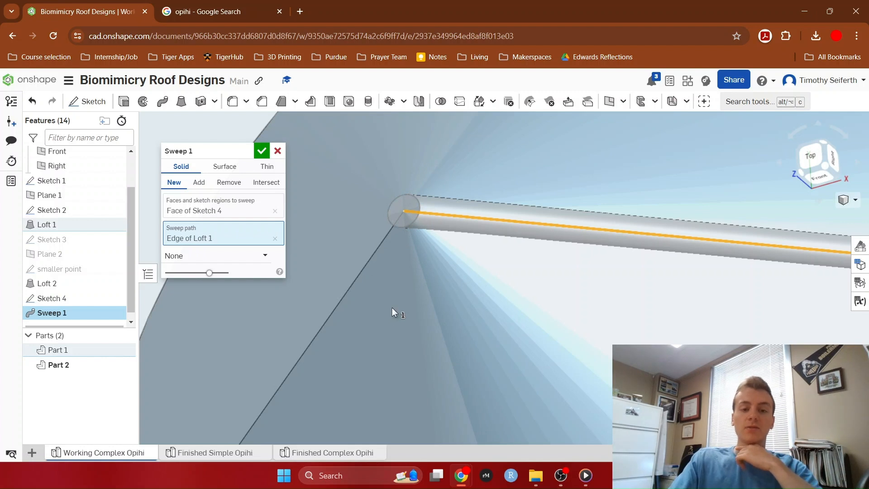
pyautogui.click(262, 152)
pyautogui.scroll(-5, 392, 338)
pyautogui.moveTo(306, 317); pyautogui.dragTo(330, 196, button='middle')
pyautogui.moveTo(573, 380); pyautogui.dragTo(638, 318, button='right')
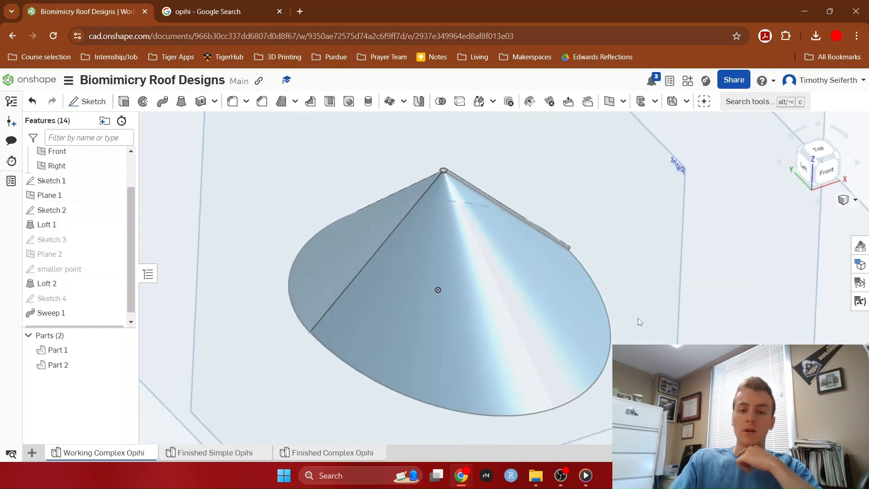
# Examine the ribbed dome at the apex of the Finished Simple Opihi model for reference.
pyautogui.click(202, 454)
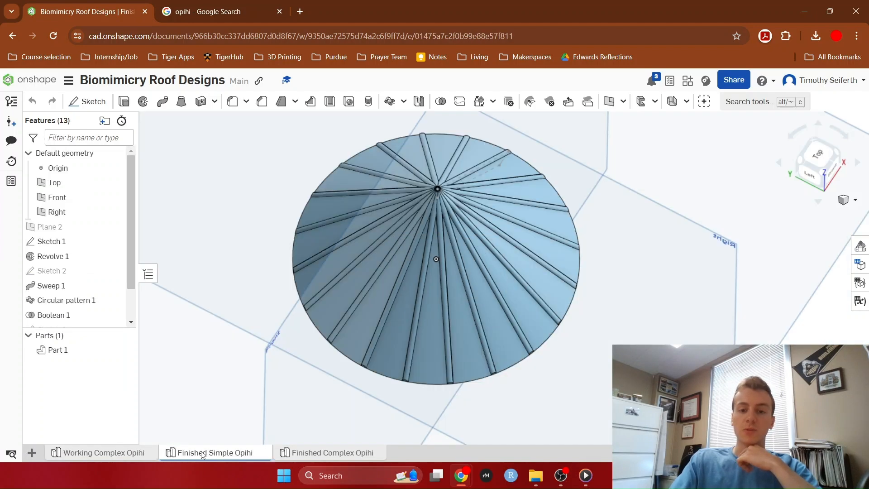
pyautogui.scroll(5, 429, 192)
pyautogui.moveTo(459, 197); pyautogui.dragTo(475, 190, button='right')
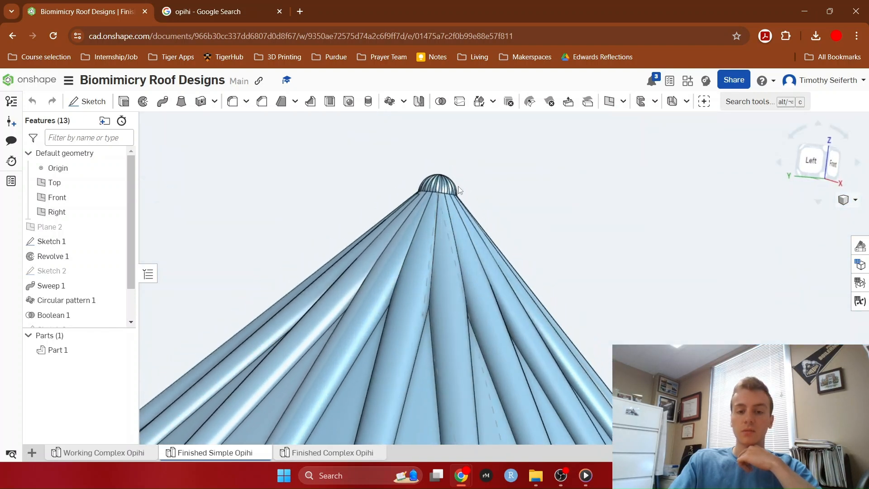
pyautogui.scroll(3, 439, 178)
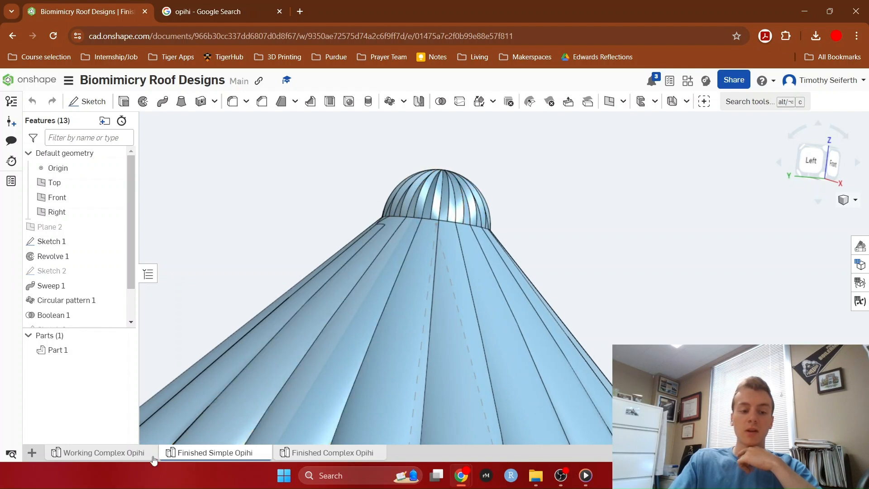
# Return to Working Complex Opihi and examine how the swept rib sits against the shell's apex and outer slopes.
pyautogui.click(97, 453)
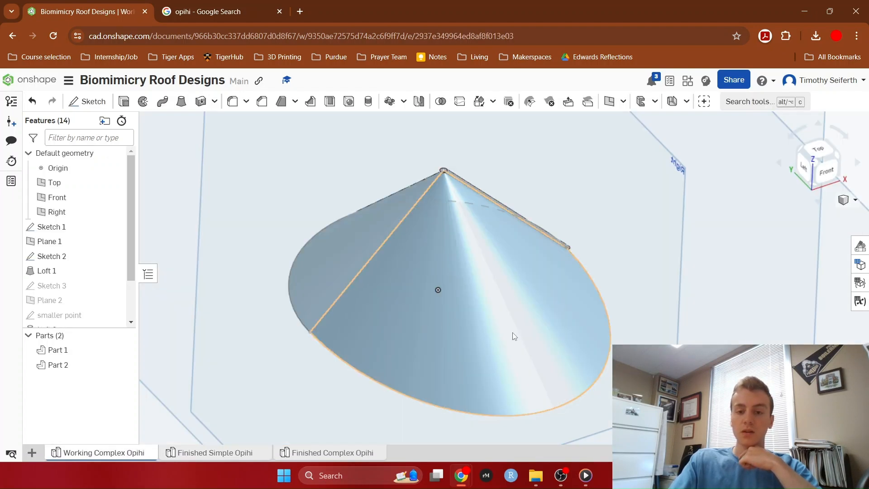
pyautogui.moveTo(514, 336); pyautogui.dragTo(516, 305, button='right')
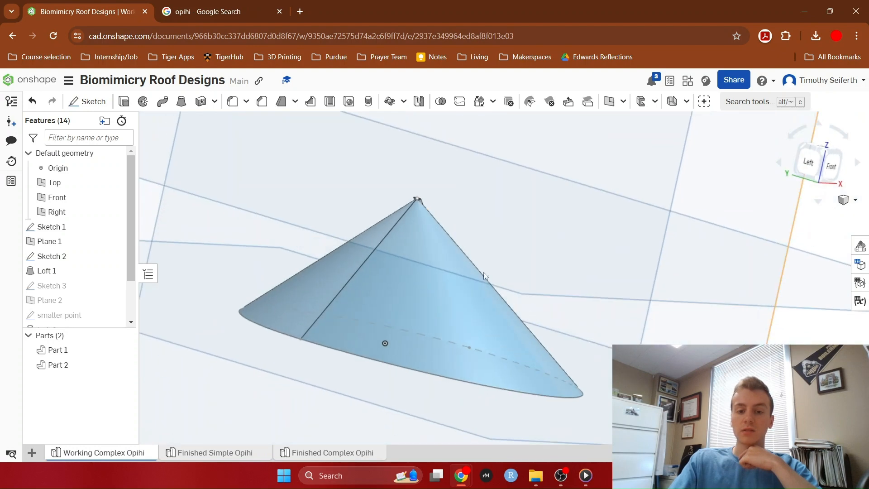
pyautogui.moveTo(417, 219); pyautogui.dragTo(492, 330, button='right')
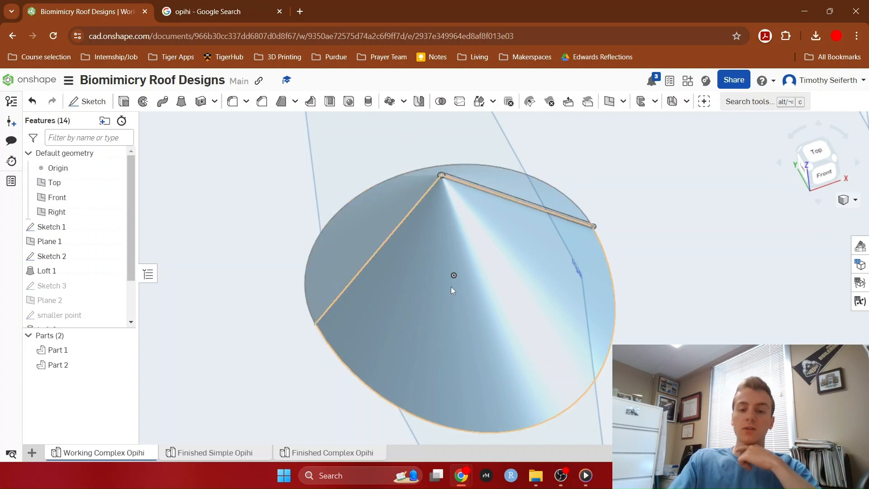
pyautogui.moveTo(489, 394); pyautogui.dragTo(493, 258, button='right')
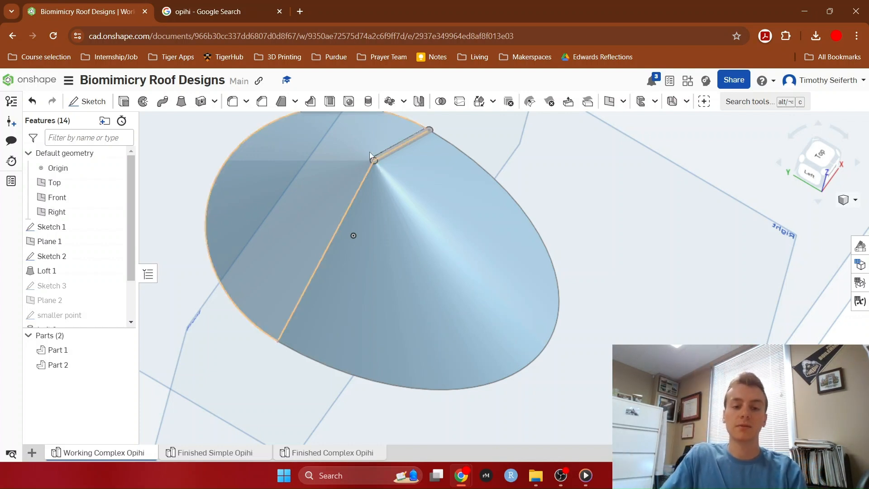
pyautogui.scroll(5, 374, 161)
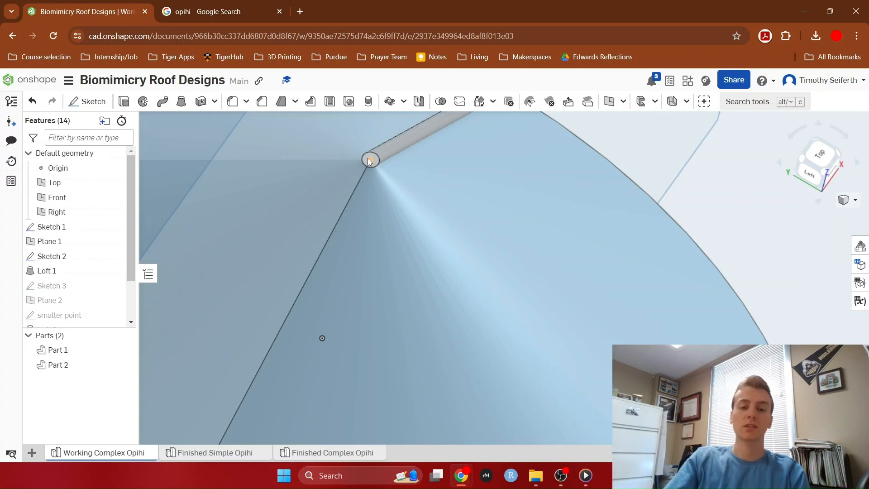
pyautogui.scroll(-5, 406, 266)
pyautogui.moveTo(420, 278); pyautogui.dragTo(407, 149, button='right')
pyautogui.scroll(4, 461, 263)
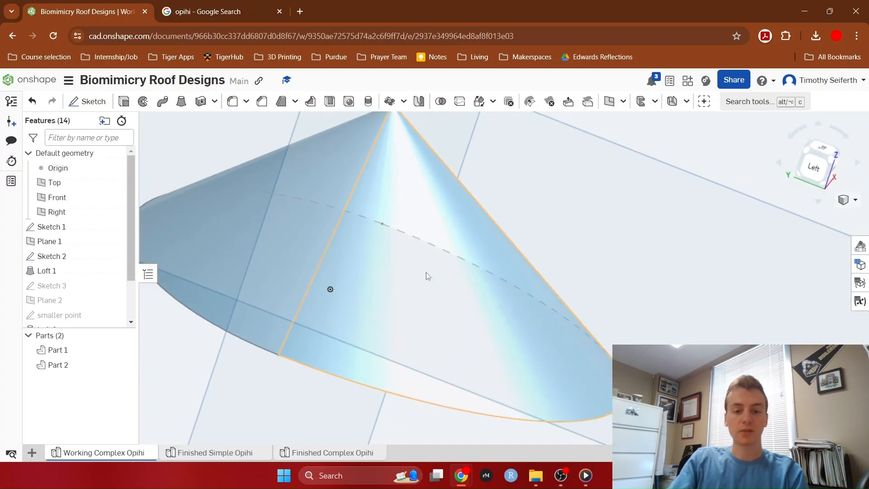
pyautogui.moveTo(460, 270); pyautogui.dragTo(456, 293, button='right')
pyautogui.scroll(-3, 456, 293)
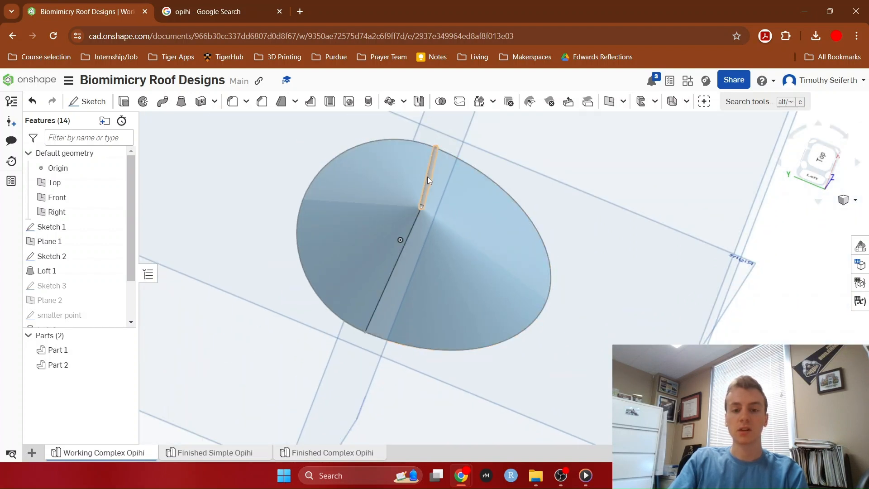
# Start a circular part pattern of the swept rib, using the mate connector at the origin as the axis.
pyautogui.click(404, 101)
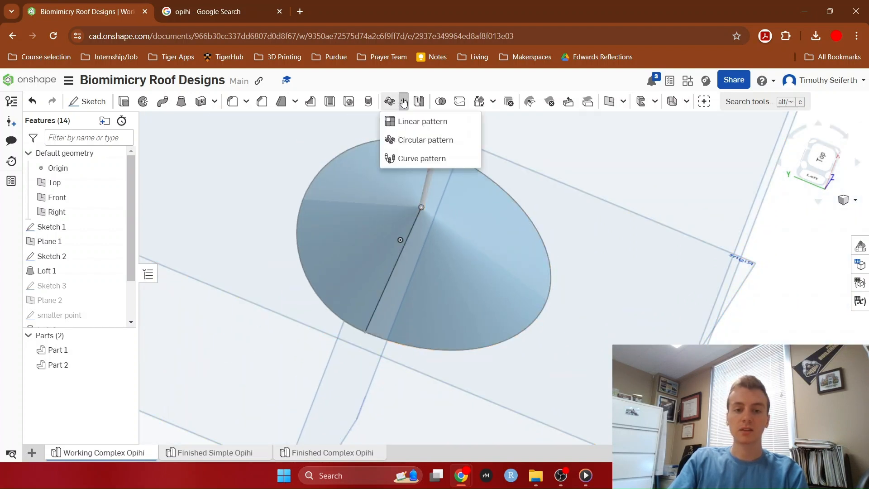
pyautogui.click(409, 139)
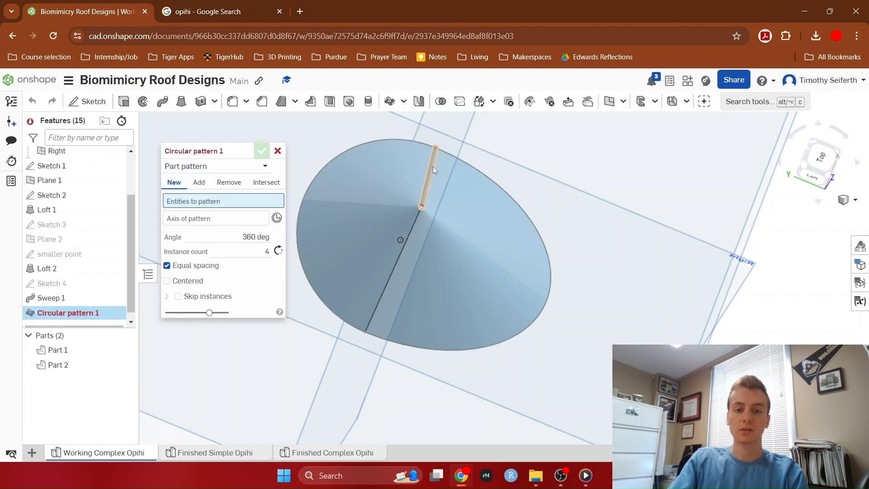
pyautogui.click(433, 167)
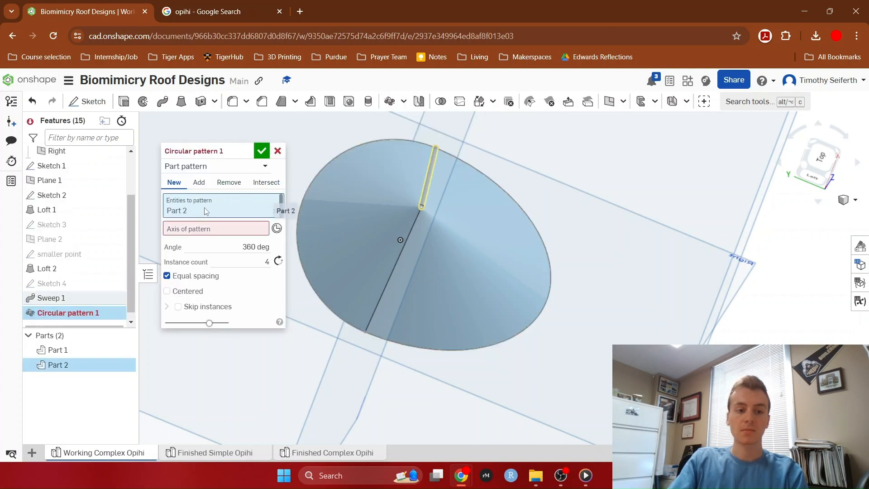
pyautogui.click(277, 229)
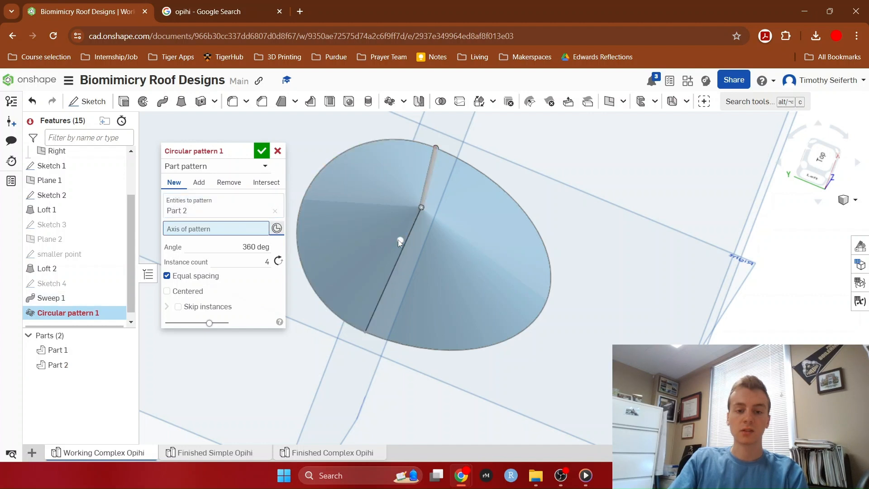
pyautogui.moveTo(433, 259); pyautogui.dragTo(371, 238, button='right')
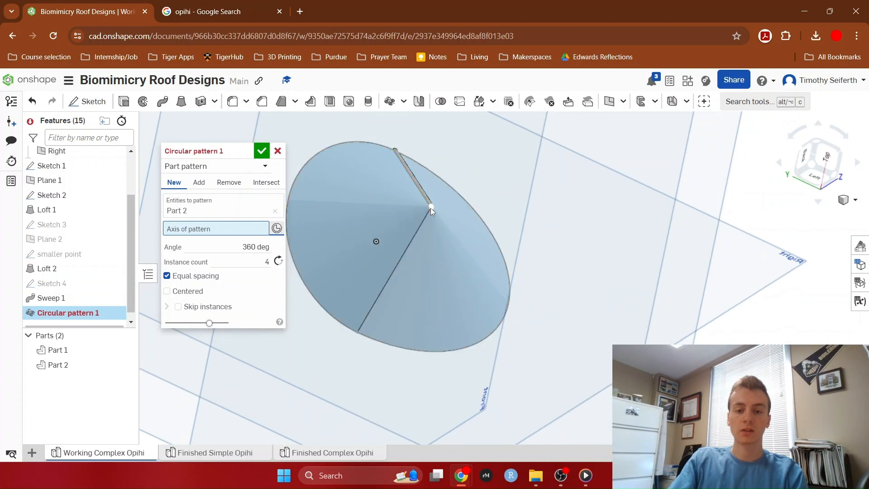
pyautogui.click(375, 243)
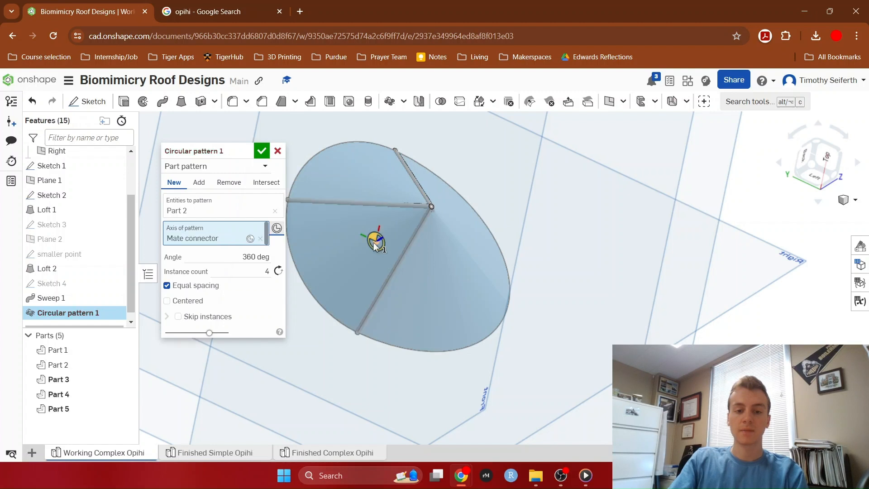
pyautogui.moveTo(463, 272); pyautogui.dragTo(447, 283, button='right')
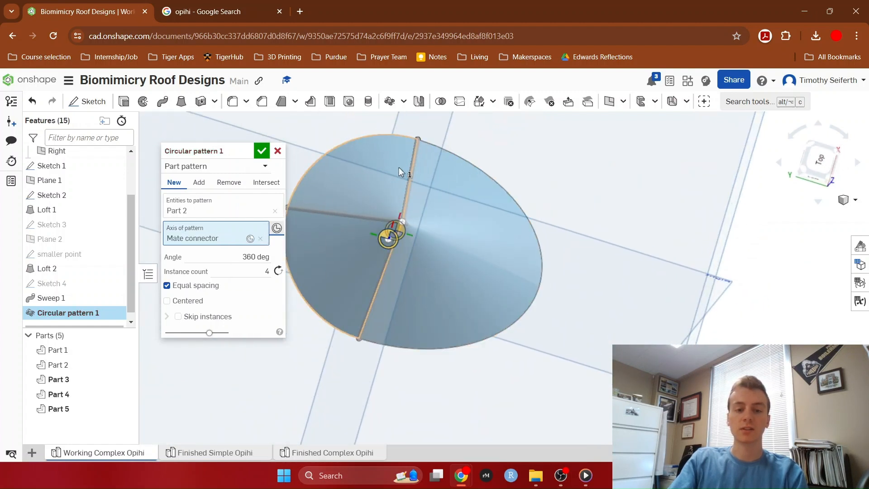
# Set the rib pattern to 10 instances over 180 degrees and accept it.
pyautogui.click(257, 273)
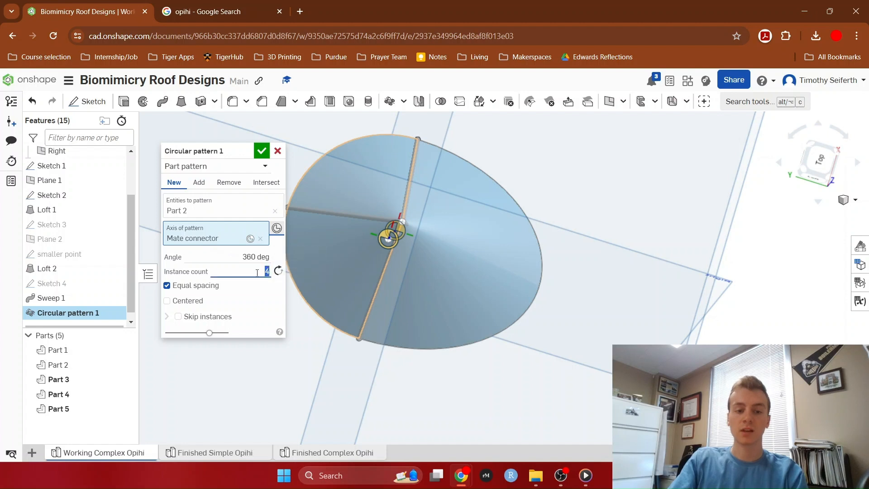
pyautogui.press('Return')
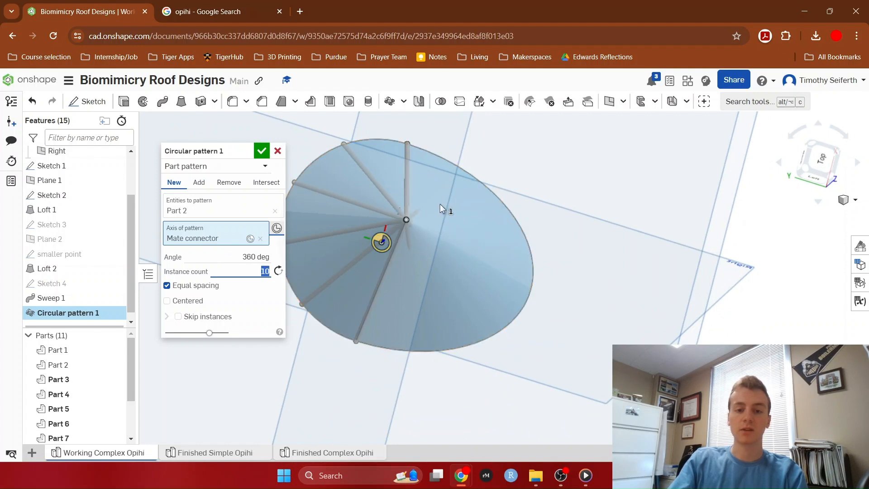
pyautogui.moveTo(538, 351); pyautogui.dragTo(530, 304, button='right')
pyautogui.moveTo(596, 301); pyautogui.dragTo(417, 264, button='right')
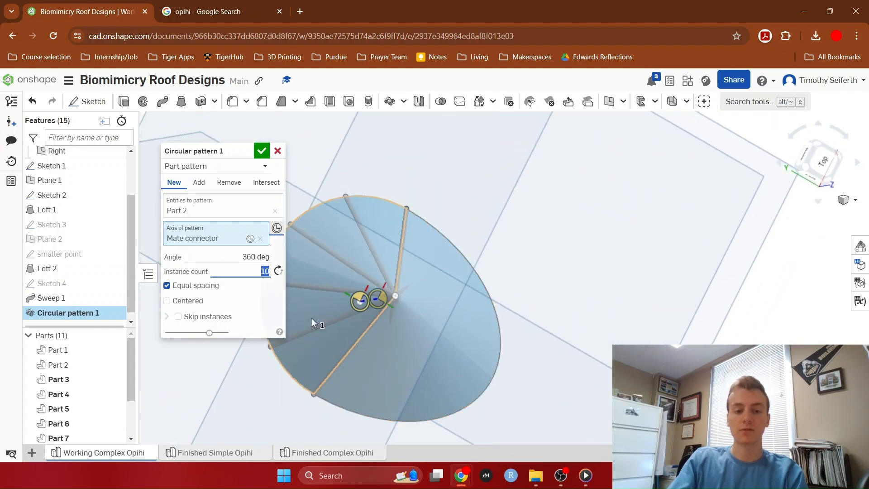
pyautogui.click(239, 259)
pyautogui.write('180')
pyautogui.press('Return')
pyautogui.moveTo(436, 279); pyautogui.dragTo(569, 239, button='middle')
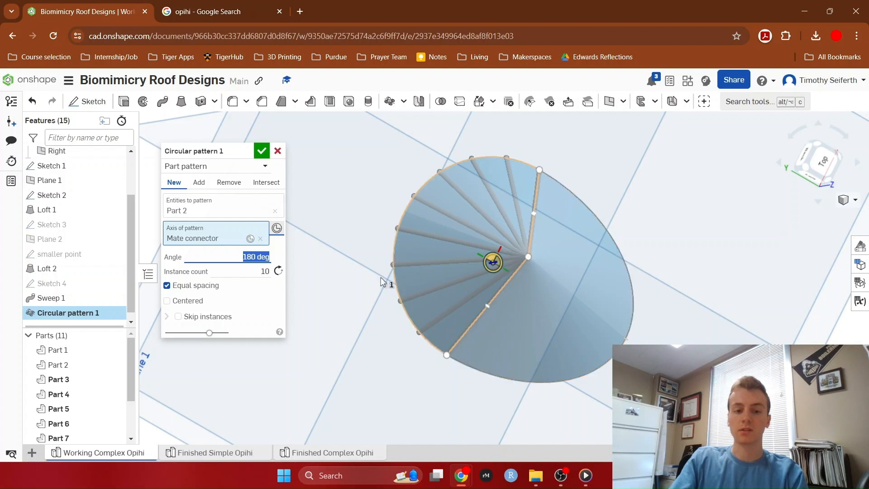
pyautogui.click(262, 151)
# Start an Isocline on the outer face of Loft 1 that has no ribs.
pyautogui.moveTo(384, 355); pyautogui.dragTo(545, 281, button='right')
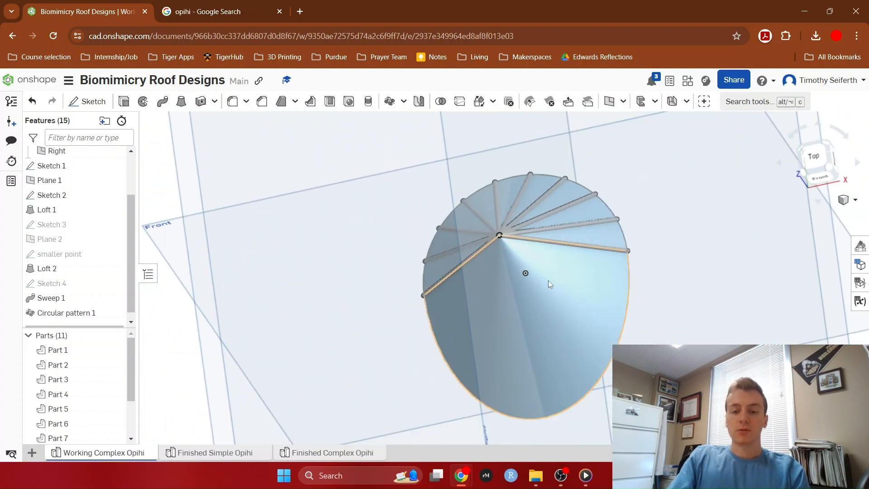
pyautogui.moveTo(686, 223); pyautogui.dragTo(585, 196, button='middle')
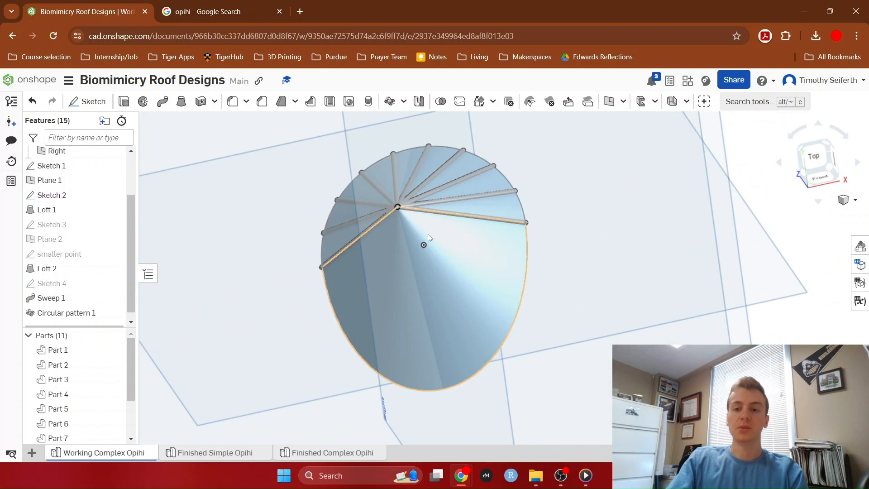
pyautogui.click(624, 103)
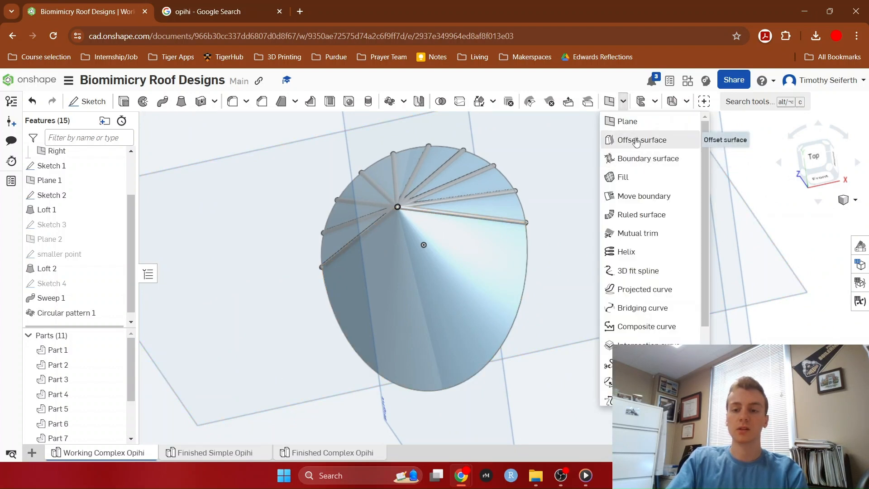
pyautogui.scroll(-2, 609, 133)
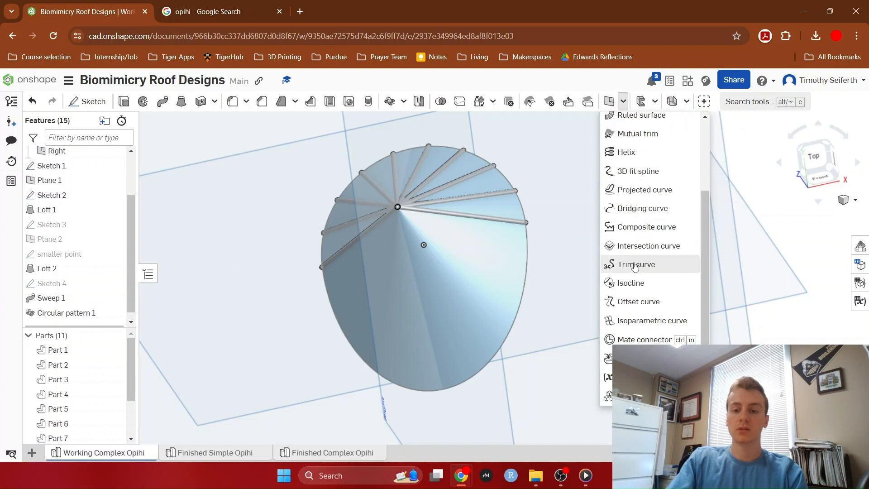
pyautogui.click(631, 284)
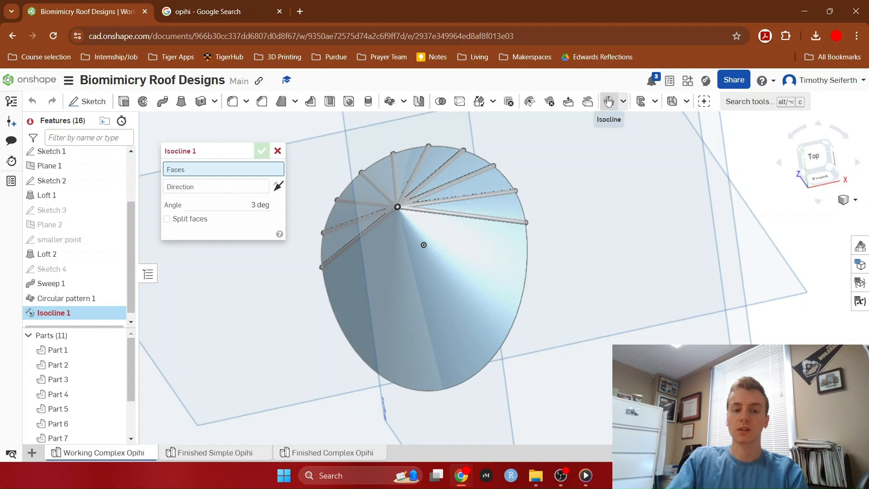
pyautogui.moveTo(572, 229); pyautogui.dragTo(601, 219, button='right')
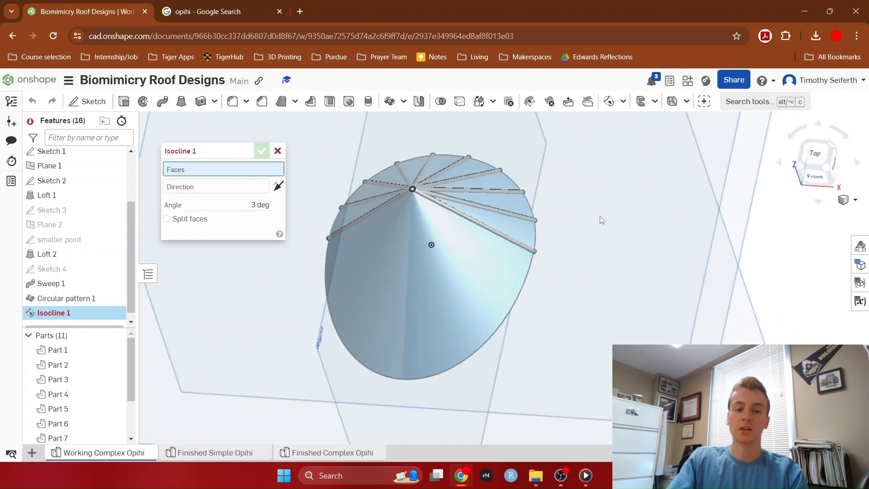
pyautogui.scroll(3, 583, 290)
pyautogui.scroll(-4, 582, 287)
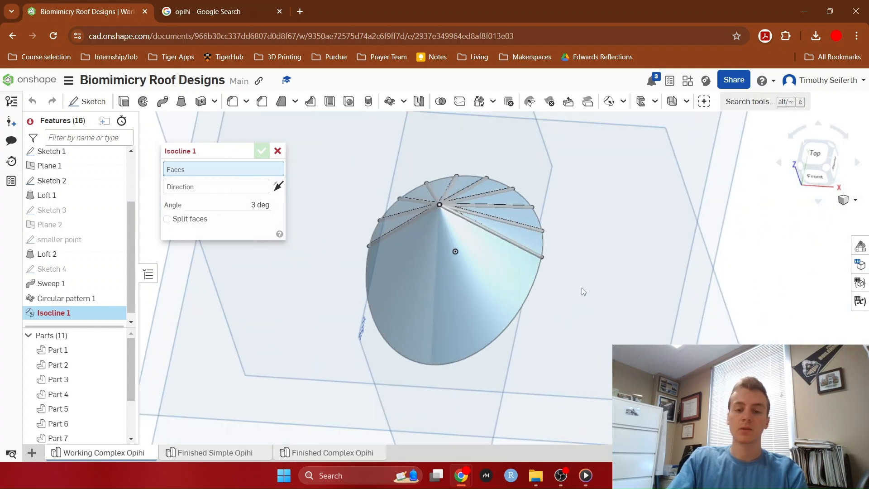
pyautogui.click(463, 277)
pyautogui.moveTo(464, 276); pyautogui.dragTo(403, 219, button='middle')
pyautogui.scroll(2, 403, 219)
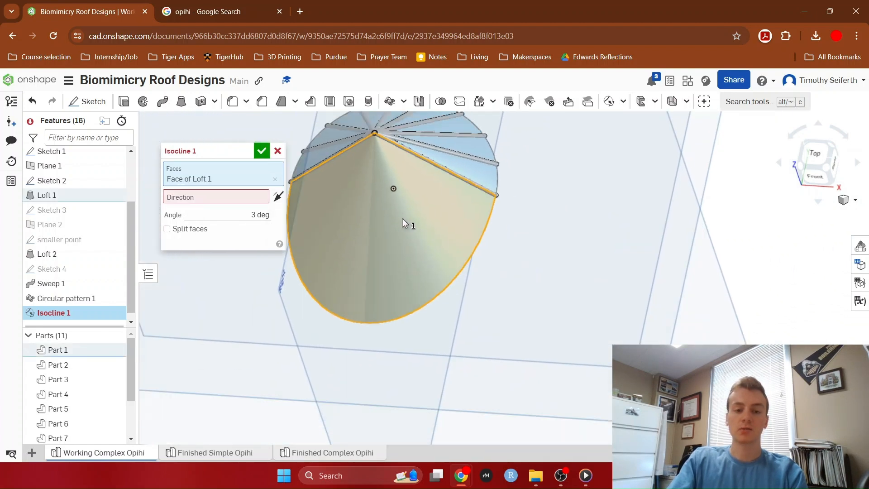
# Try the Right plane as the isocline direction.
pyautogui.scroll(-5, 403, 219)
pyautogui.moveTo(600, 227)
pyautogui.mouseDown(button='right')
pyautogui.moveTo(602, 211)
pyautogui.moveTo(593, 218)
pyautogui.mouseUp(button='right')
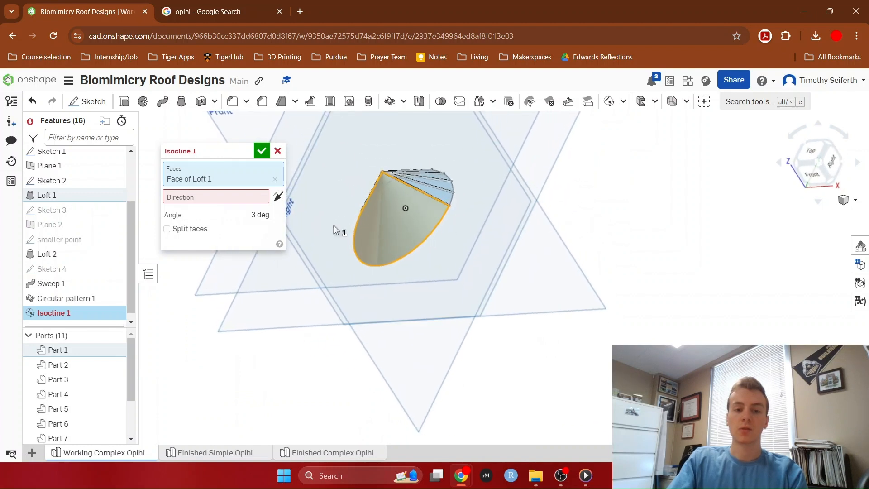
pyautogui.moveTo(694, 258); pyautogui.dragTo(764, 302, button='right')
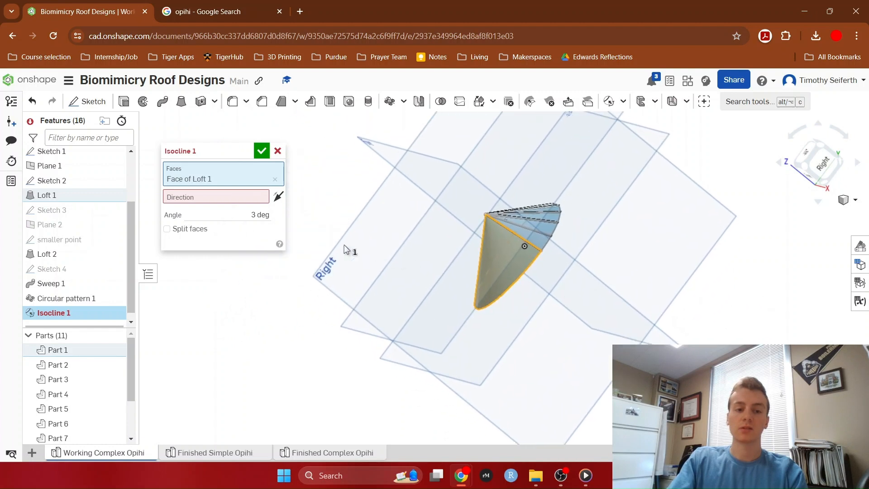
pyautogui.click(223, 197)
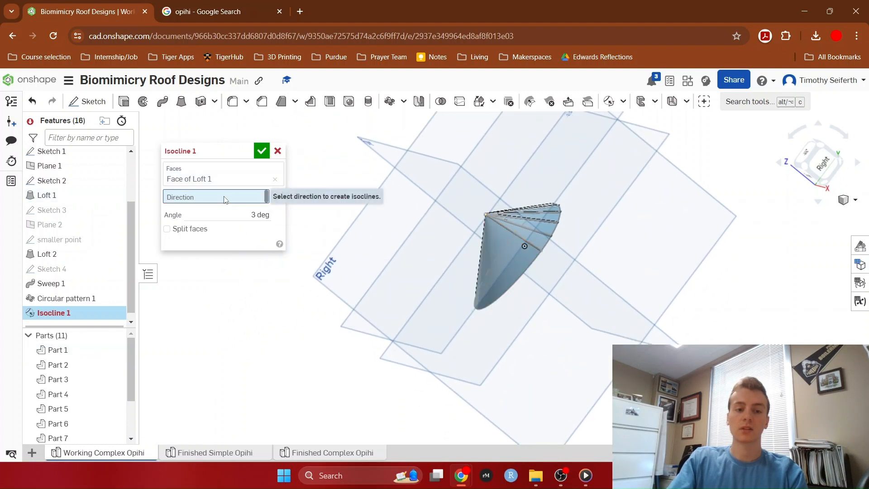
pyautogui.click(344, 266)
pyautogui.moveTo(383, 276); pyautogui.dragTo(418, 271, button='right')
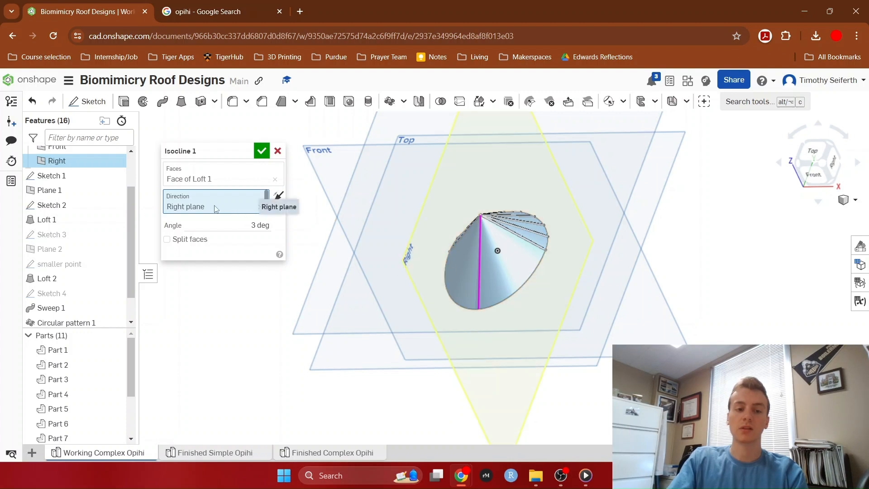
# Set the Front plane as the isocline direction and check the resulting curves against the neighbouring ribs.
pyautogui.click(314, 167)
pyautogui.moveTo(493, 297); pyautogui.dragTo(495, 240, button='right')
pyautogui.scroll(2, 496, 240)
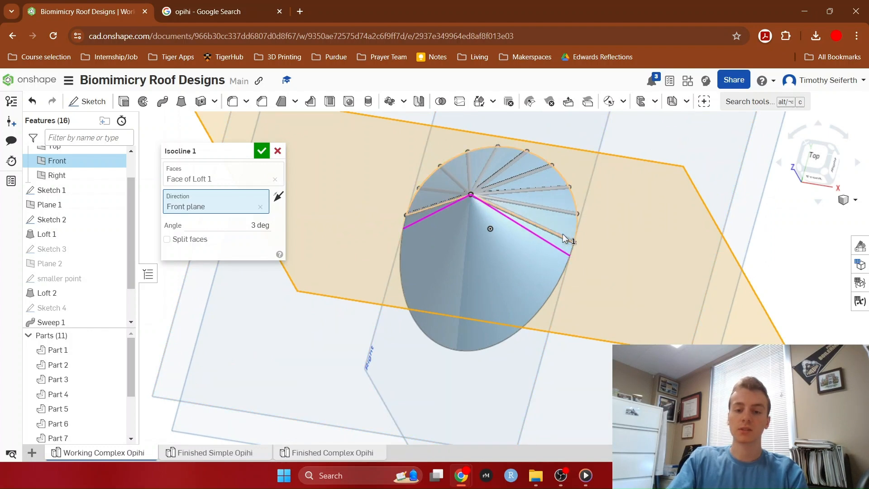
pyautogui.moveTo(501, 313); pyautogui.dragTo(494, 321, button='right')
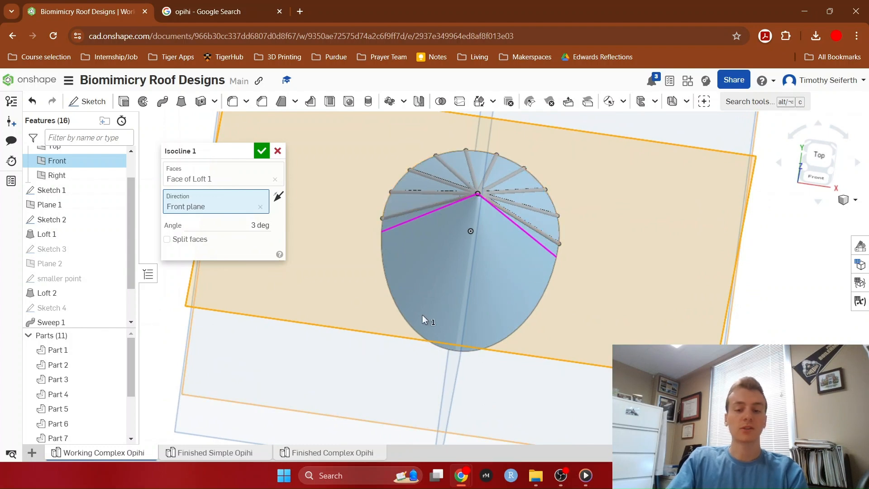
pyautogui.moveTo(531, 322); pyautogui.dragTo(516, 312, button='right')
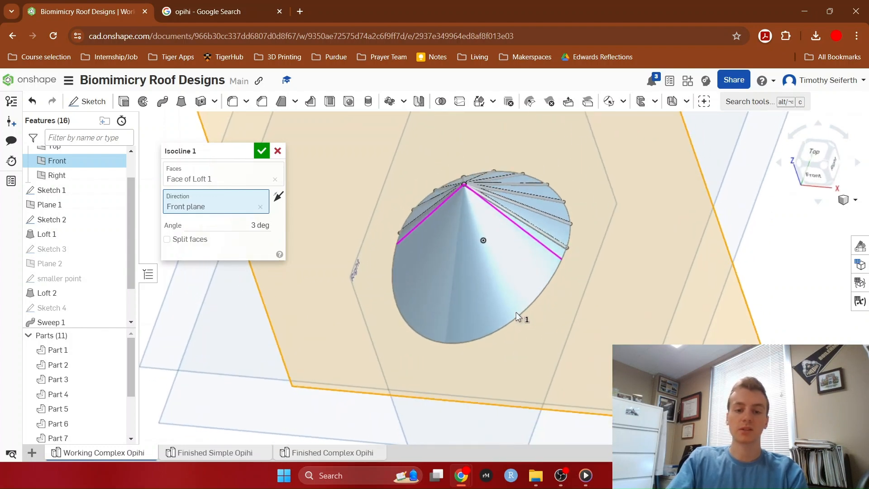
# Try isocline angles of 29 and 30 degrees and check where the curves run on the unribbed face.
pyautogui.click(240, 224)
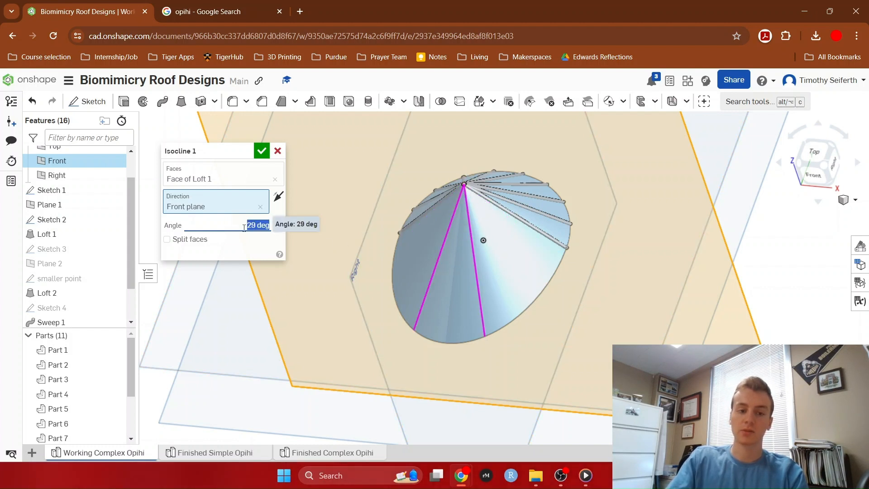
pyautogui.write('30')
pyautogui.press('Return')
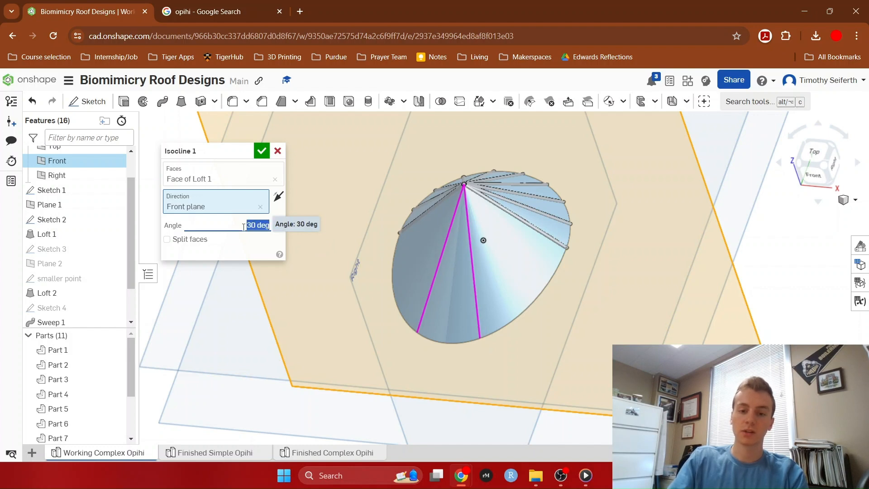
pyautogui.moveTo(395, 317)
pyautogui.mouseDown(button='right')
pyautogui.moveTo(408, 317)
pyautogui.moveTo(393, 316)
pyautogui.moveTo(388, 326)
pyautogui.moveTo(398, 323)
pyautogui.mouseUp(button='right')
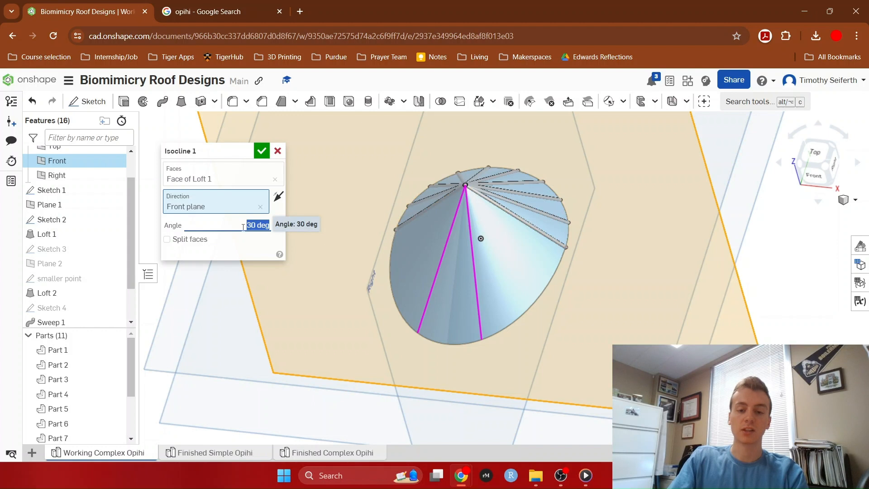
# Try isocline angles of 35, 31, 33 and 34 degrees on the unribbed Loft 1 face.
pyautogui.write('35')
pyautogui.press('Return')
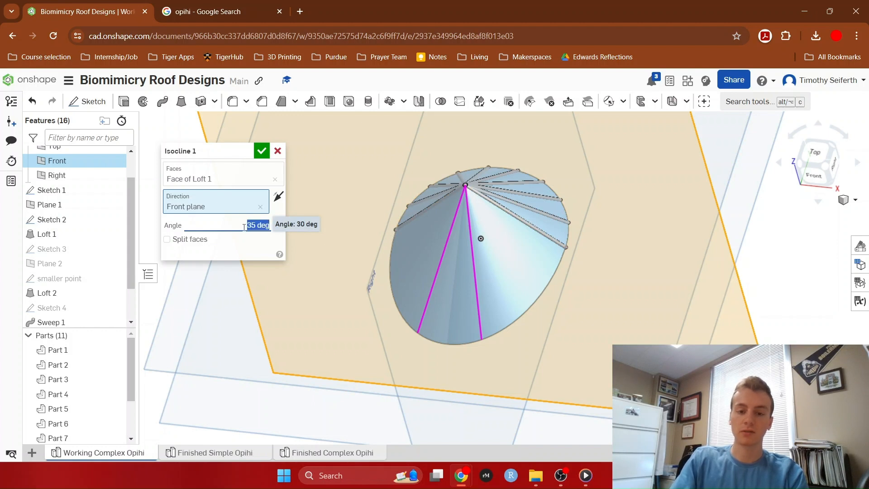
pyautogui.write('31')
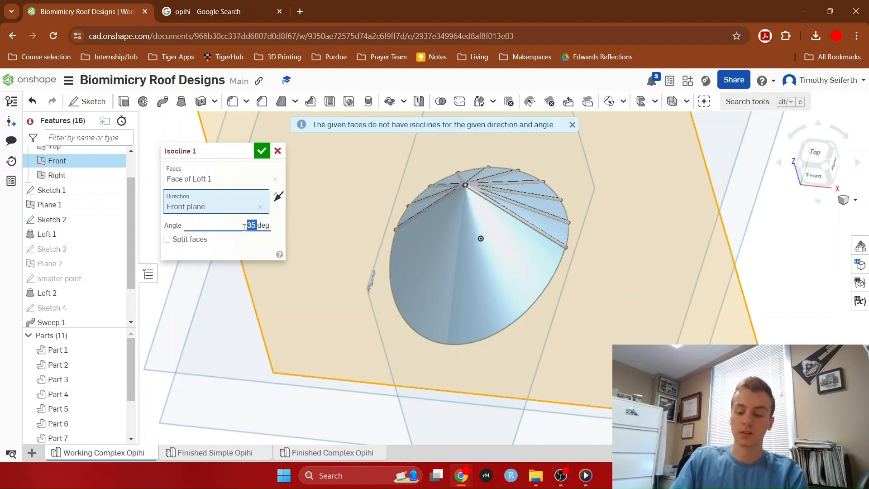
pyautogui.press('Return')
pyautogui.write('33')
pyautogui.press('Return')
pyautogui.write('34')
pyautogui.press('Return')
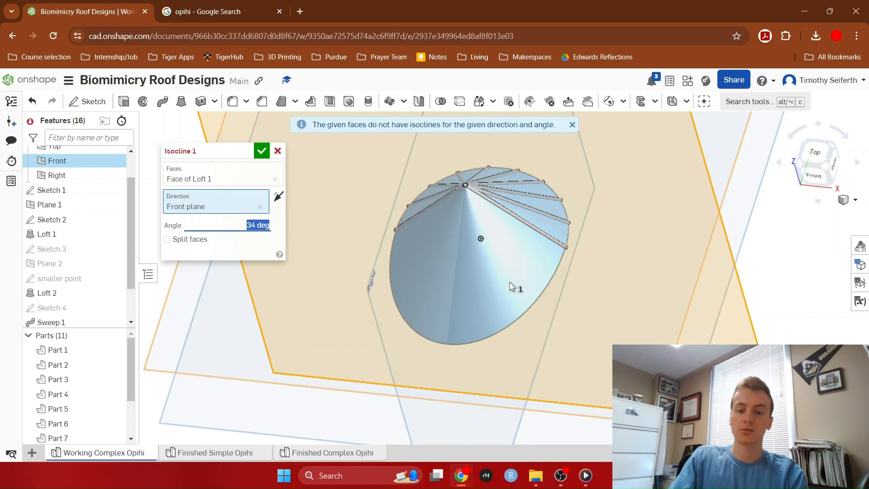
# Try isocline angles of 3, 6 and 12 degrees and compare the curves' spacing with the neighbouring ribs.
pyautogui.moveTo(452, 311); pyautogui.dragTo(485, 306, button='right')
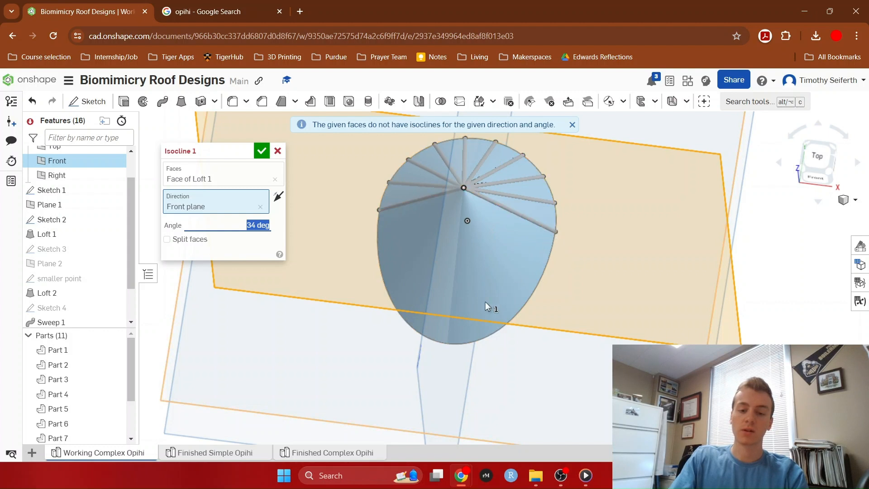
pyautogui.moveTo(403, 200); pyautogui.dragTo(471, 264, button='right')
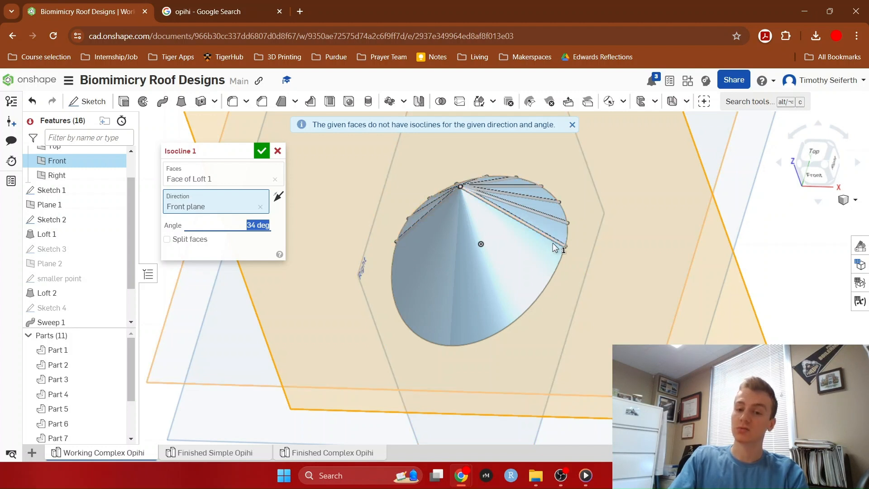
pyautogui.moveTo(528, 271); pyautogui.dragTo(538, 234, button='right')
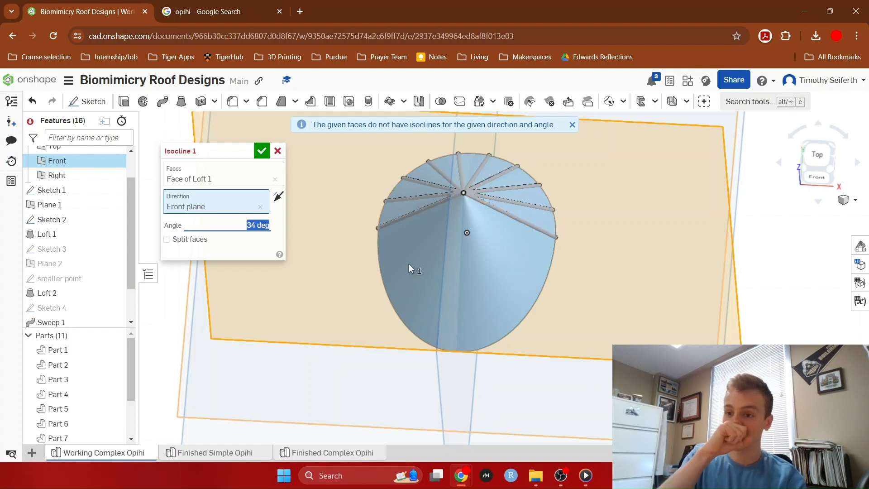
pyautogui.moveTo(533, 282); pyautogui.dragTo(474, 293, button='right')
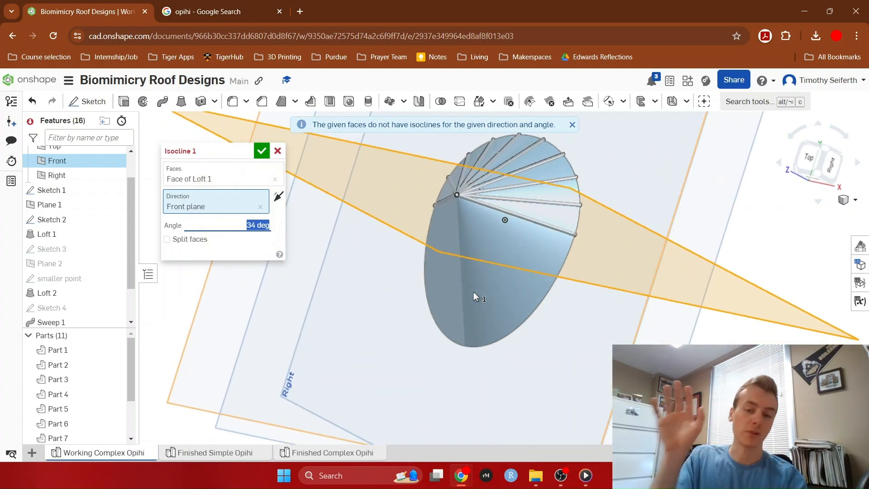
pyautogui.moveTo(479, 293); pyautogui.dragTo(486, 274, button='right')
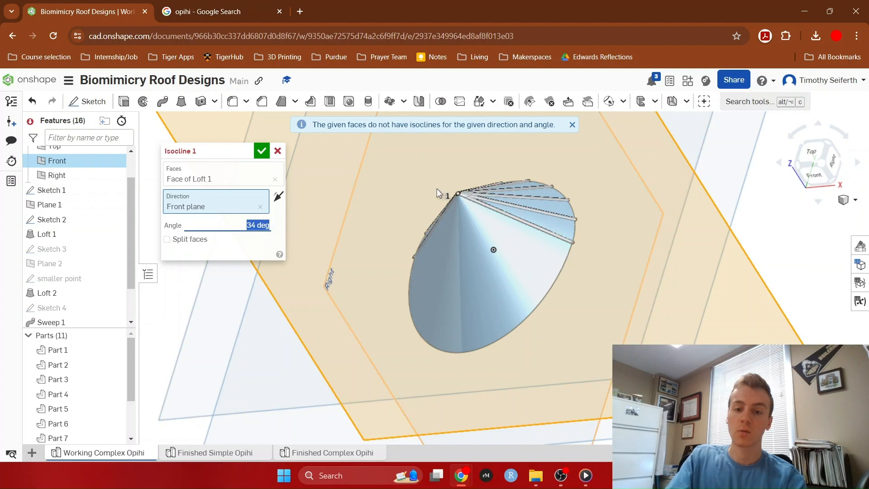
pyautogui.write('3')
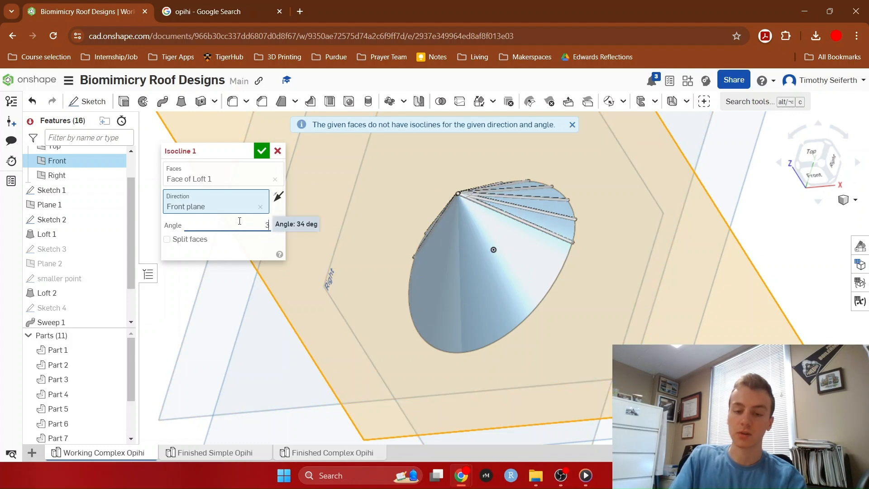
pyautogui.press('Return')
pyautogui.moveTo(537, 289); pyautogui.dragTo(523, 301, button='right')
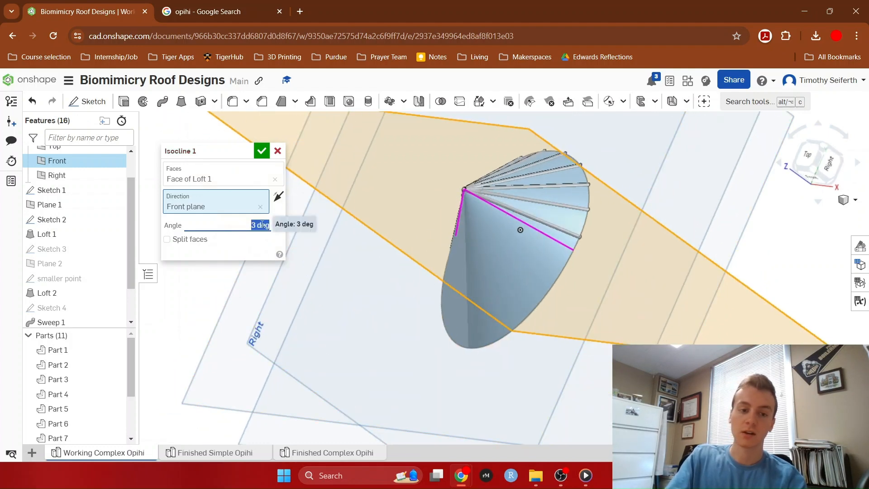
pyautogui.write('6')
pyautogui.press('Return')
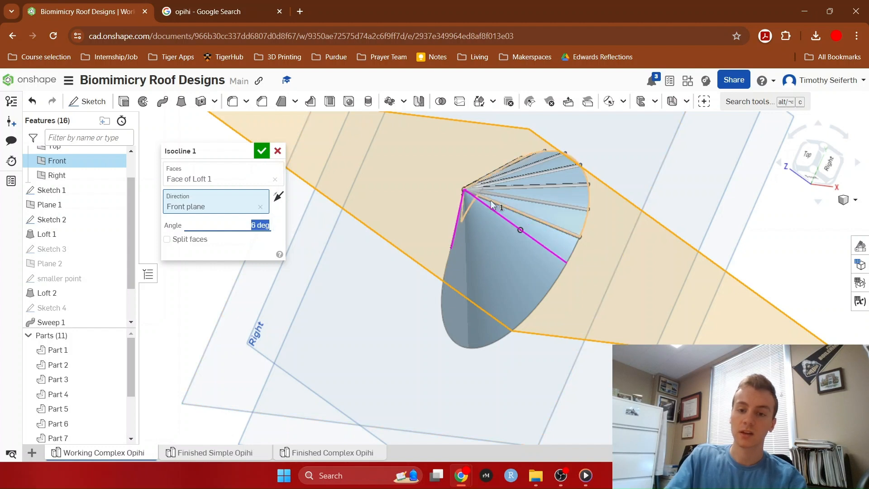
pyautogui.write('12')
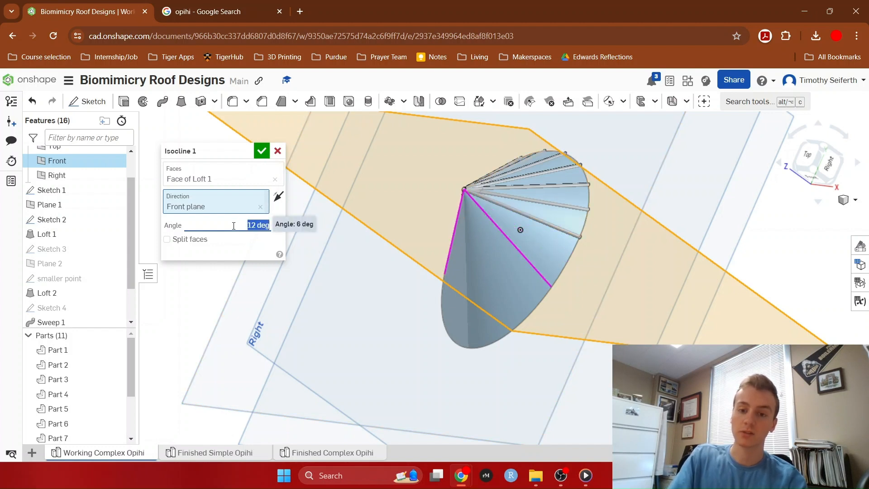
pyautogui.press('Return')
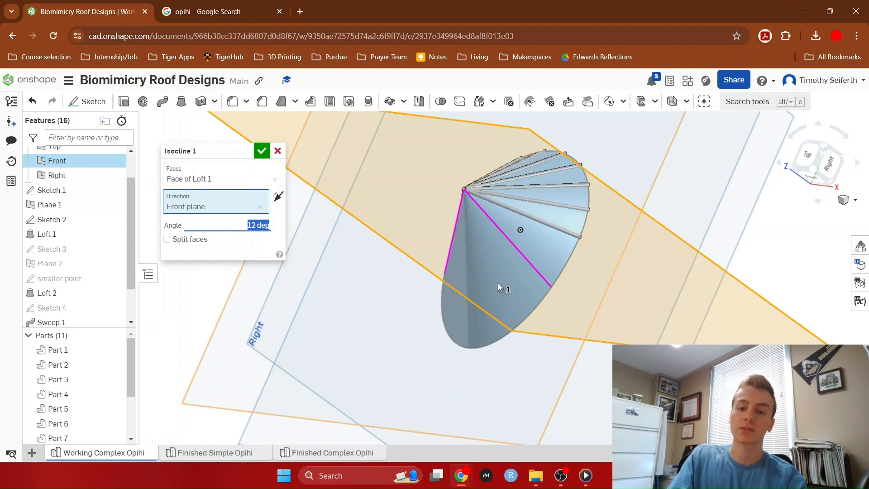
# Set the first isocline's angle to 7 degrees and finish the feature.
pyautogui.write('7')
pyautogui.press('Return')
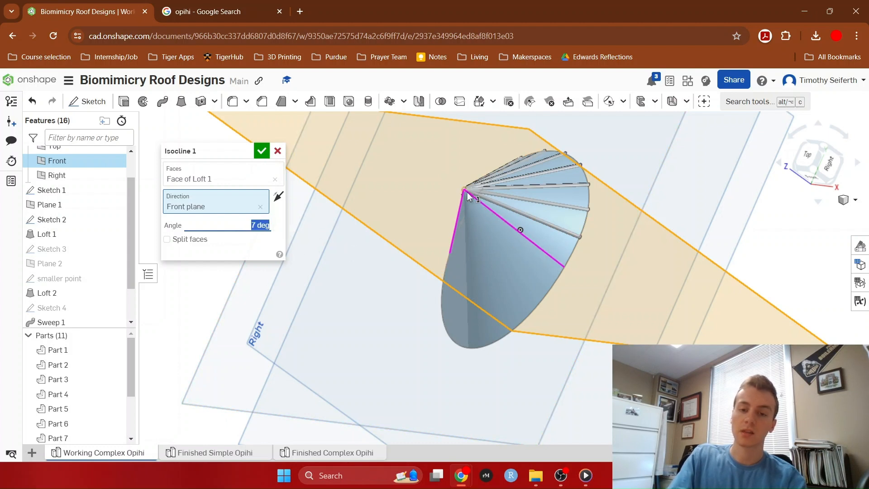
pyautogui.moveTo(399, 321); pyautogui.dragTo(431, 318, button='right')
pyautogui.click(261, 150)
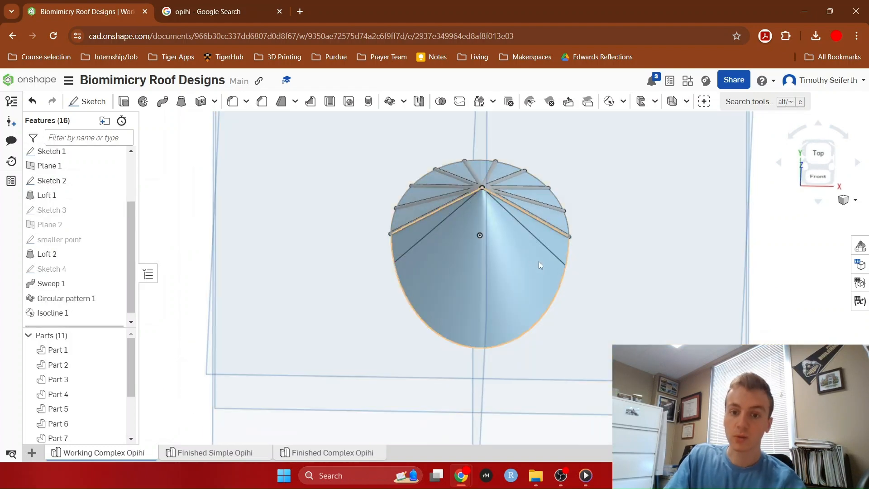
# Create a second isocline on the unribbed Loft 1 face with the Front plane as direction and a 14-degree angle.
pyautogui.moveTo(641, 306); pyautogui.dragTo(630, 304, button='right')
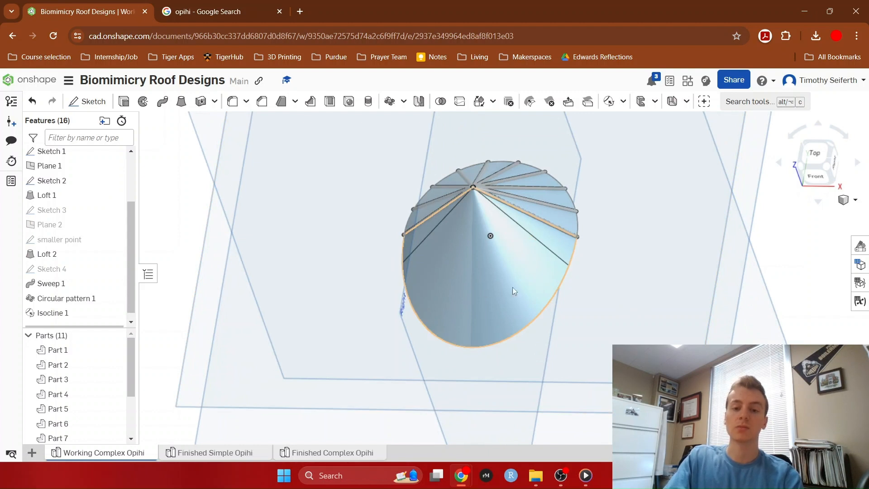
pyautogui.click(609, 103)
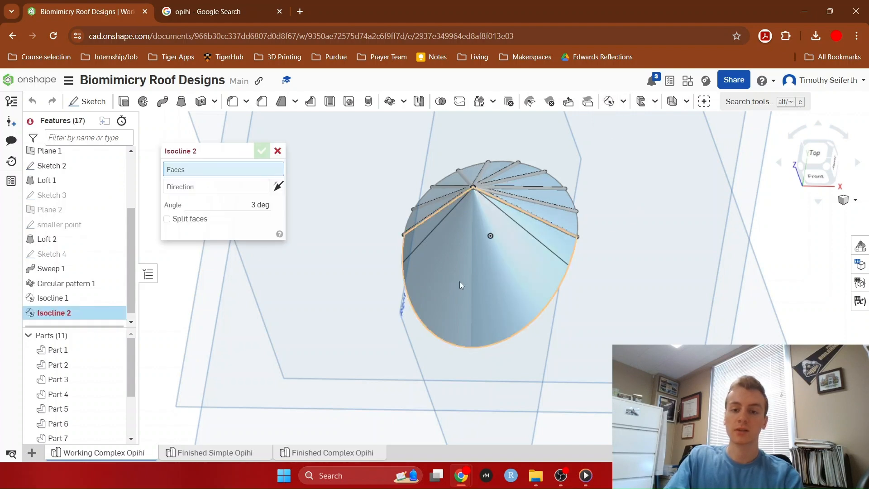
pyautogui.click(444, 277)
pyautogui.scroll(2, 443, 276)
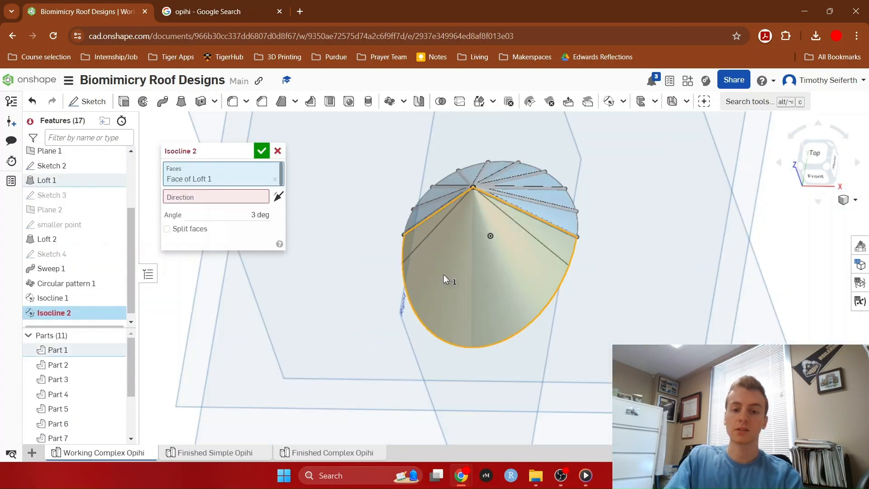
pyautogui.scroll(-4, 443, 276)
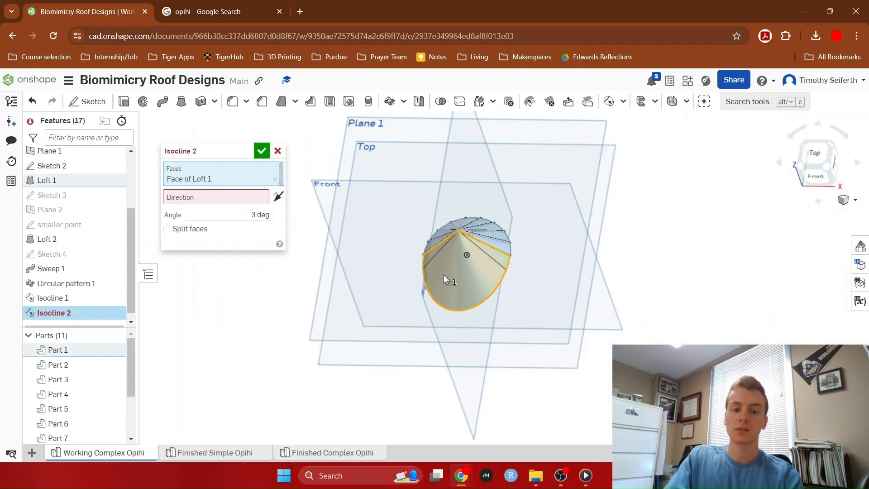
pyautogui.click(318, 189)
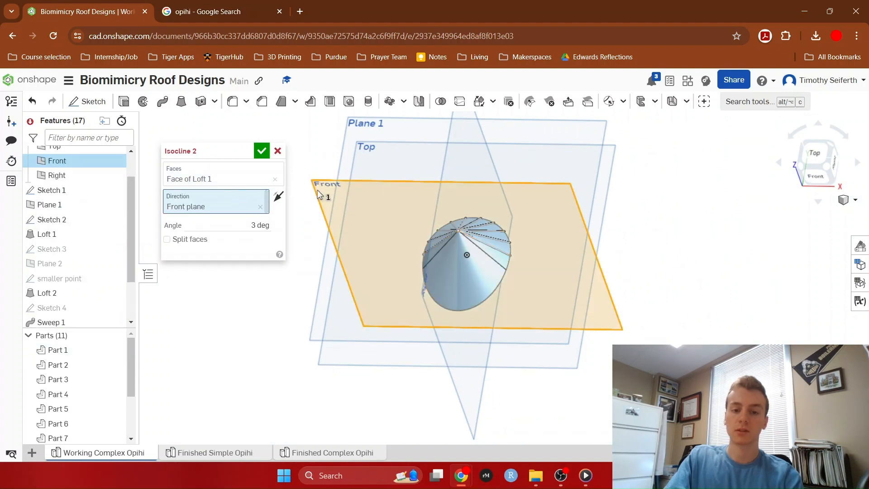
pyautogui.scroll(3, 459, 263)
pyautogui.click(237, 225)
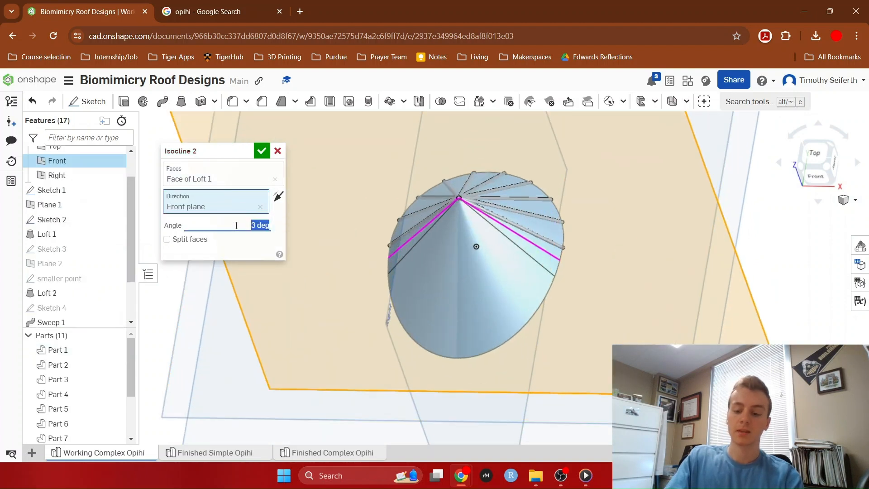
pyautogui.write('14')
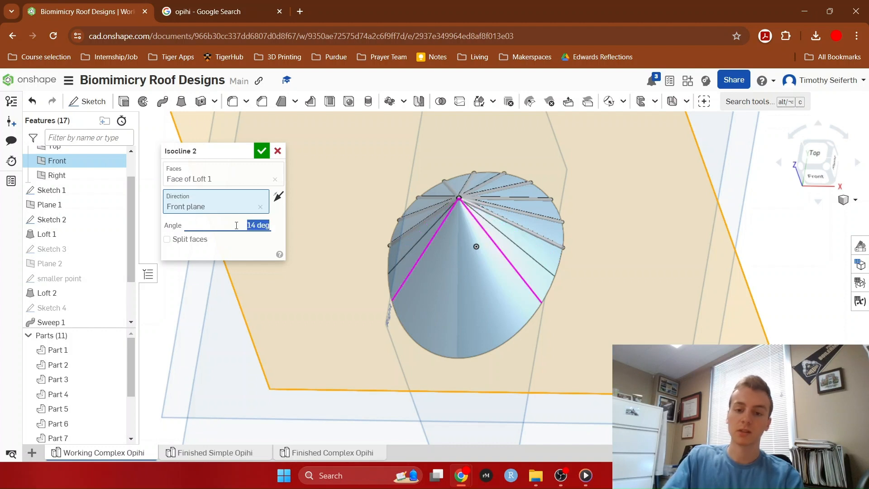
pyautogui.click(261, 154)
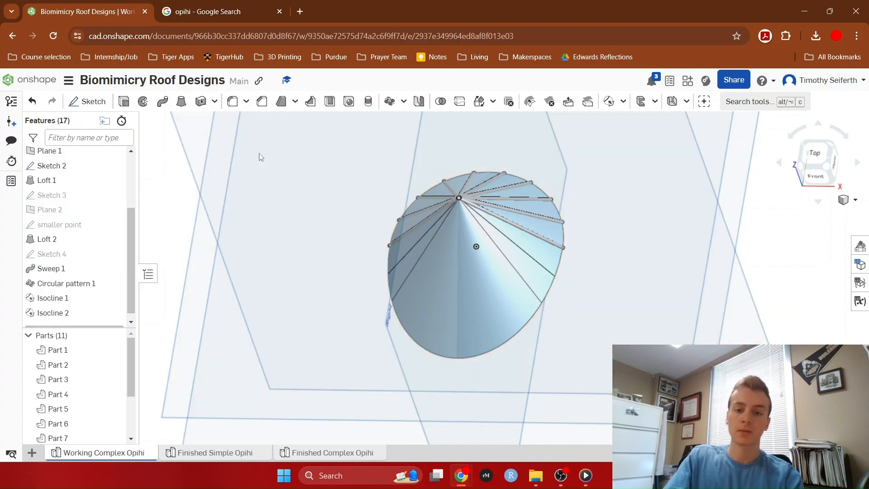
# Create a third isocline on the same Loft 1 face with the Front plane as direction and a 21-degree angle.
pyautogui.click(609, 101)
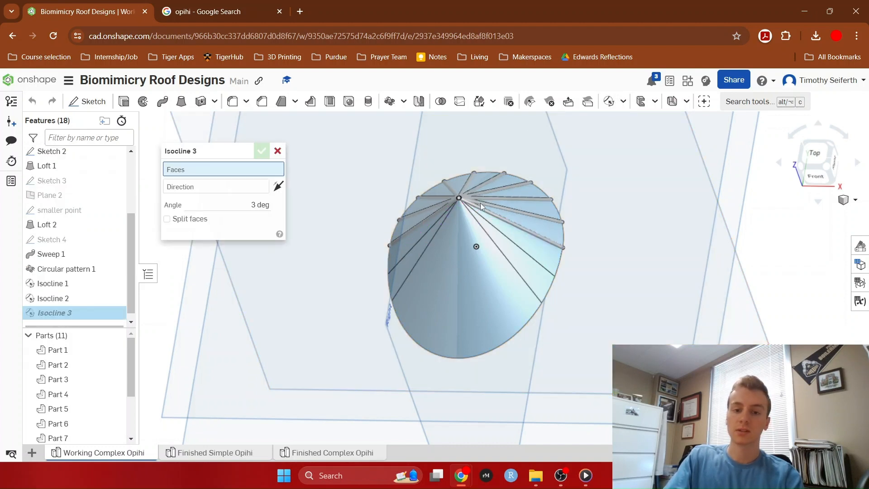
pyautogui.click(422, 255)
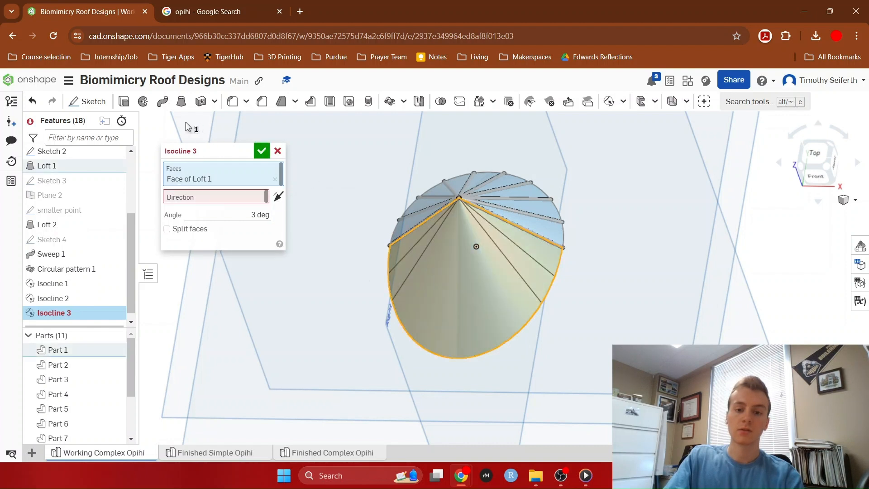
pyautogui.click(205, 198)
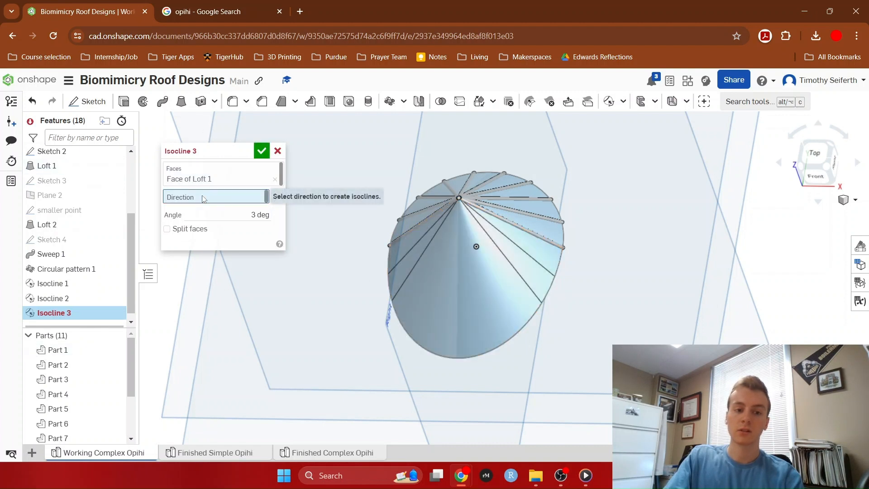
pyautogui.click(187, 129)
pyautogui.click(236, 226)
pyautogui.write('21')
pyautogui.press('Return')
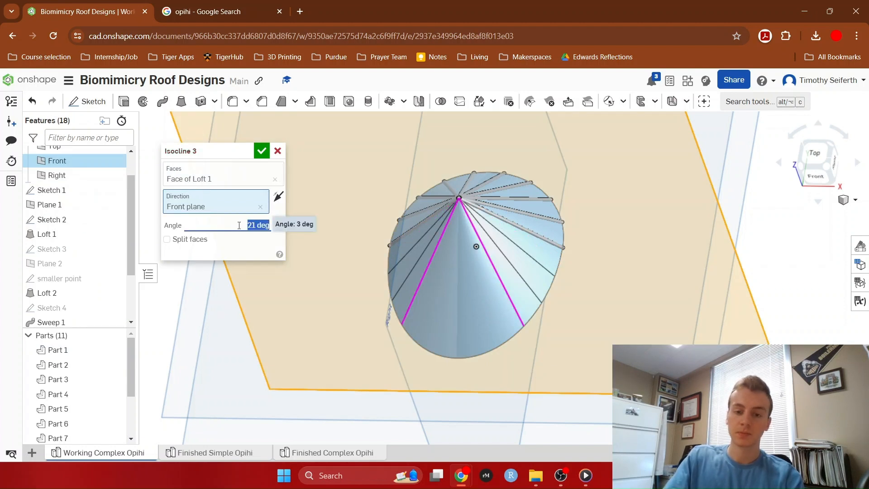
pyautogui.click(261, 151)
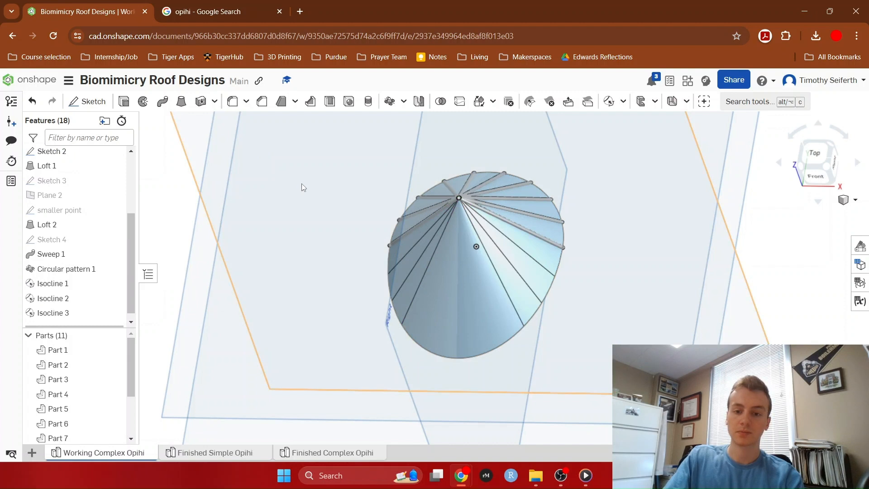
# Set up a fourth isocline on the unribbed Loft 1 face with the Front plane as direction and a 28-degree angle.
pyautogui.click(609, 101)
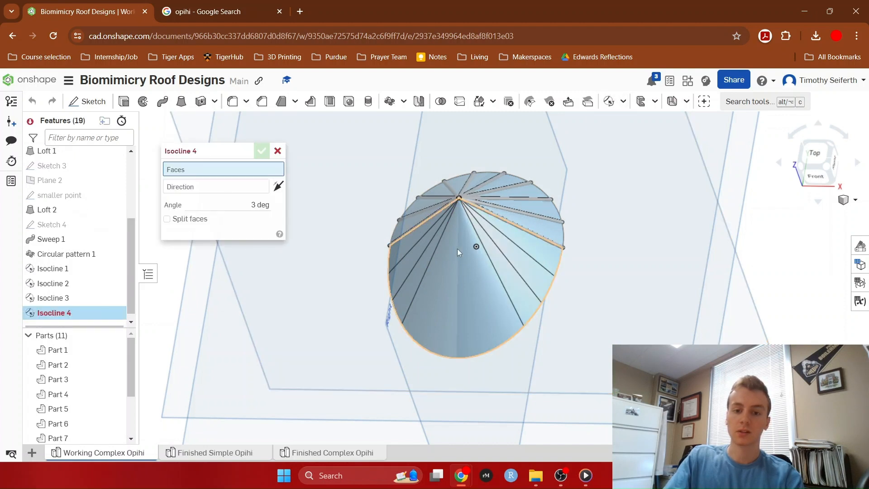
pyautogui.click(440, 279)
pyautogui.scroll(-5, 317, 260)
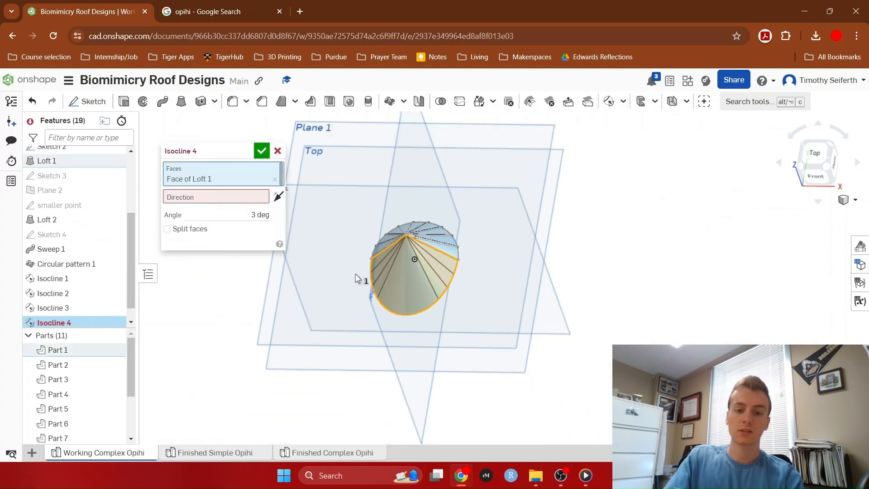
pyautogui.moveTo(614, 261); pyautogui.dragTo(610, 249, button='right')
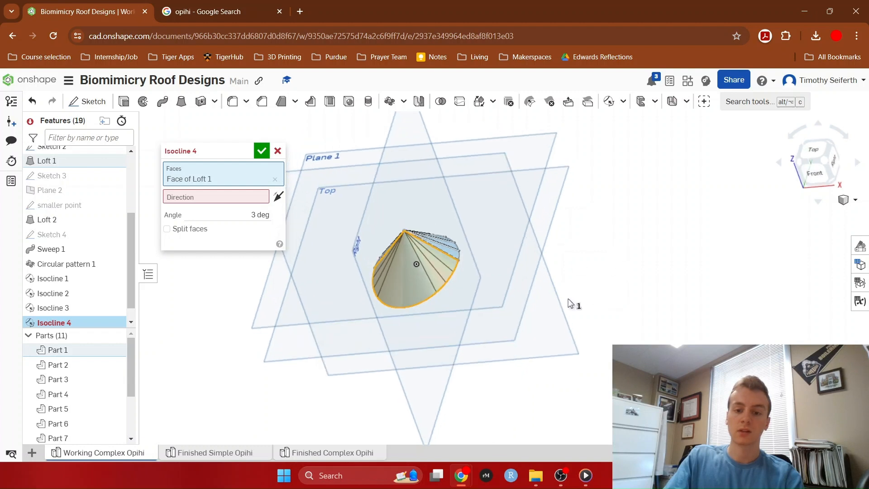
pyautogui.click(203, 196)
pyautogui.moveTo(366, 203); pyautogui.dragTo(451, 193, button='middle')
pyautogui.click(357, 177)
pyautogui.scroll(3, 395, 208)
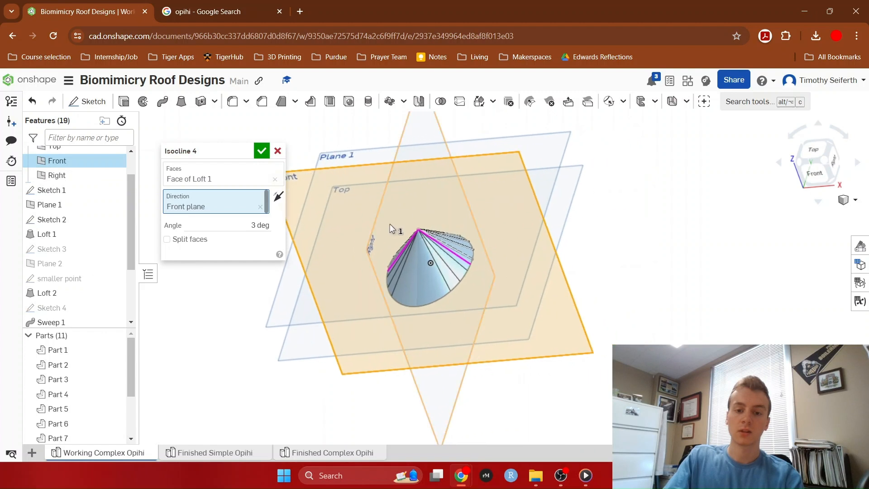
pyautogui.scroll(2, 423, 255)
pyautogui.click(246, 226)
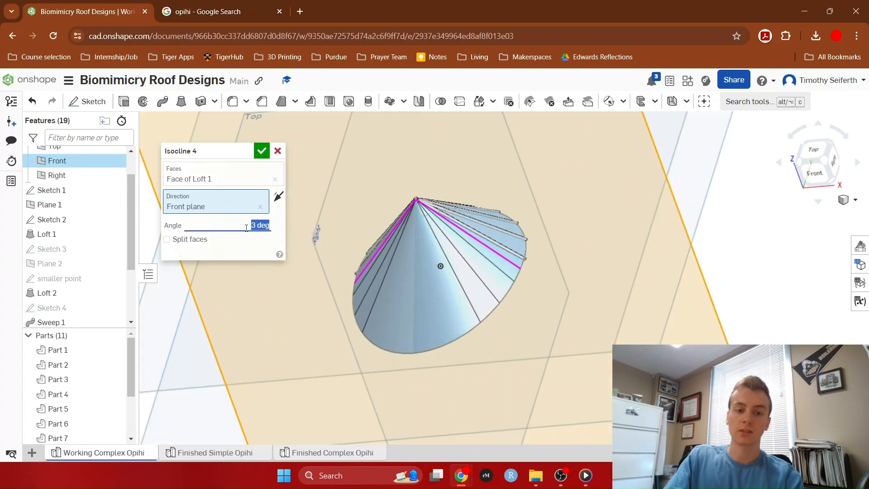
pyautogui.write('28')
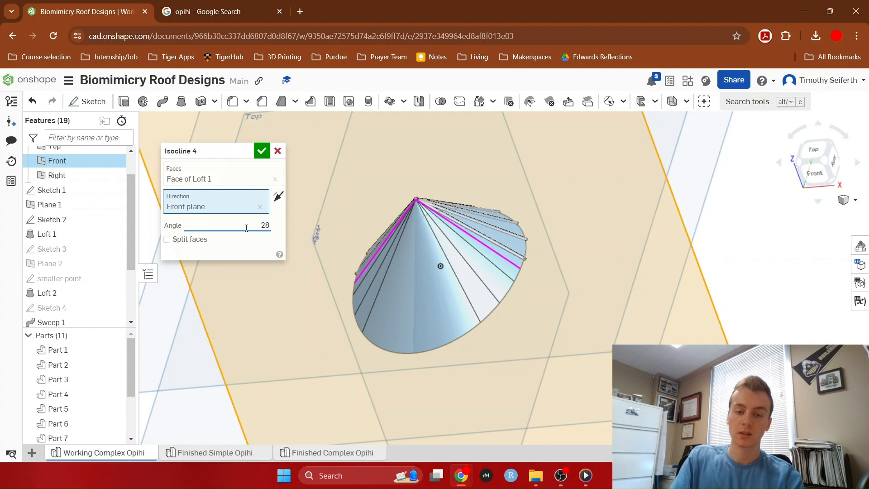
pyautogui.press('Return')
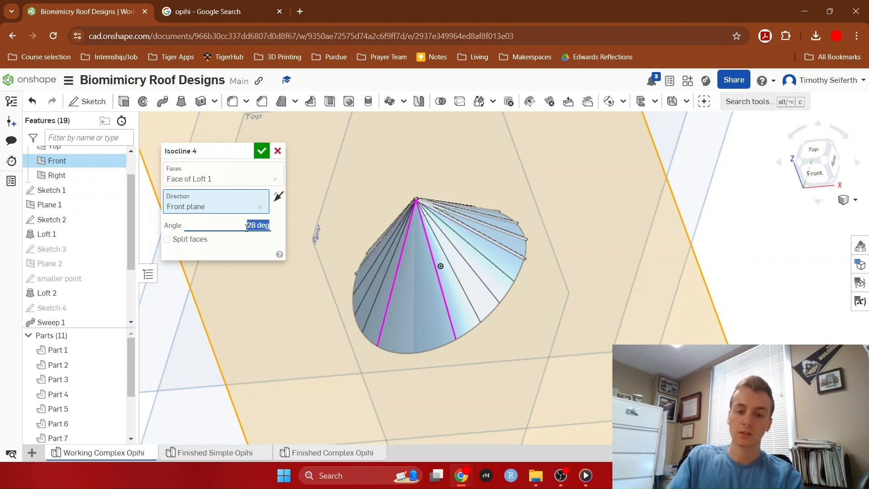
pyautogui.moveTo(491, 307); pyautogui.dragTo(496, 268, button='right')
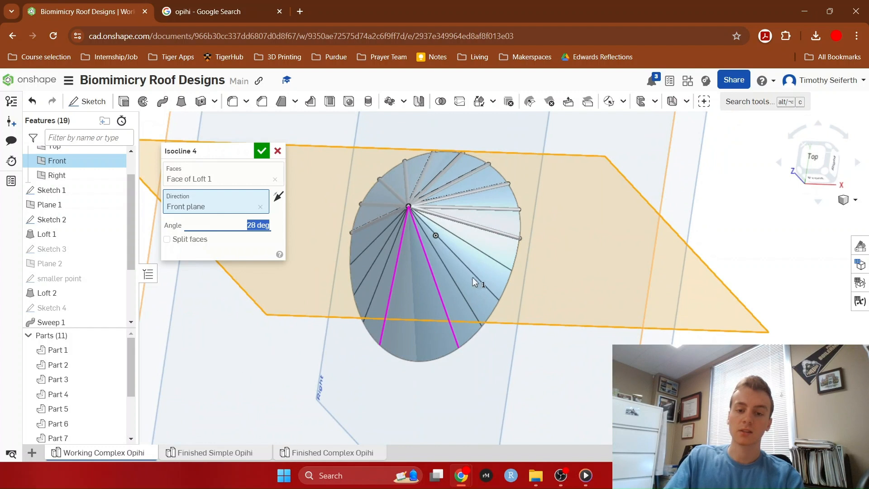
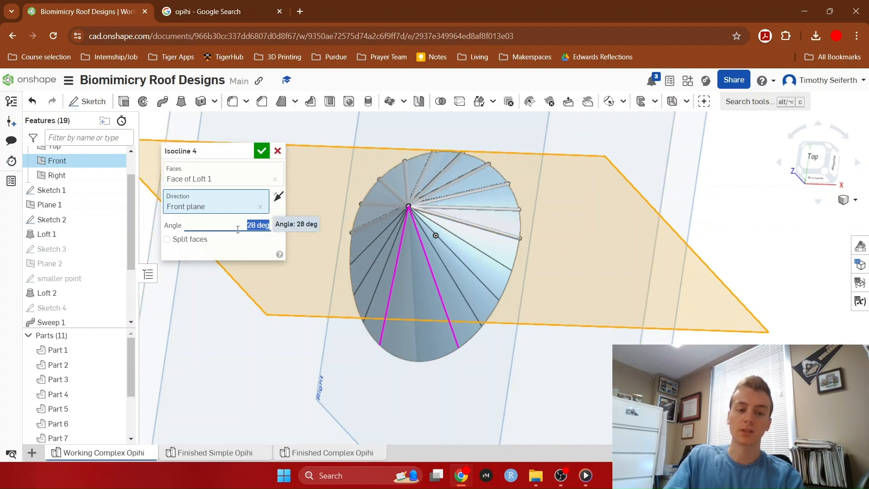
# Set the fourth isocline's angle to 29 degrees and finish the feature.
pyautogui.press('Up')
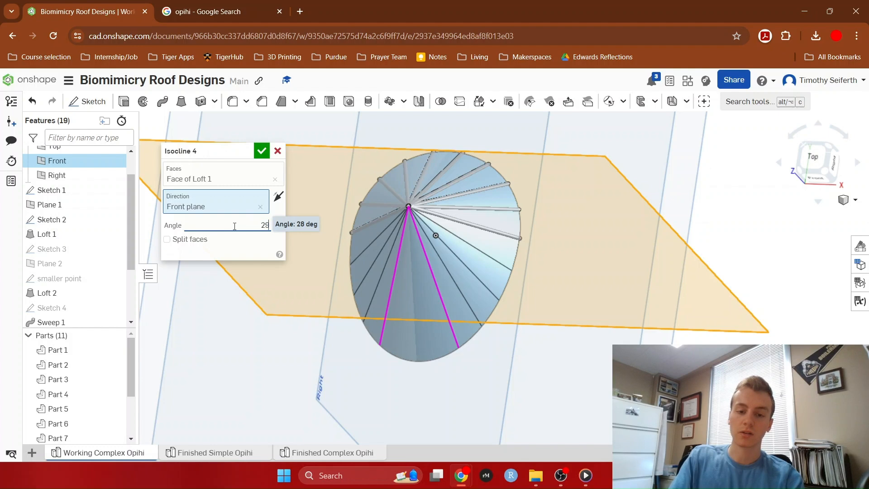
pyautogui.moveTo(492, 341)
pyautogui.mouseDown(button='right')
pyautogui.moveTo(518, 330)
pyautogui.moveTo(506, 335)
pyautogui.mouseUp(button='right')
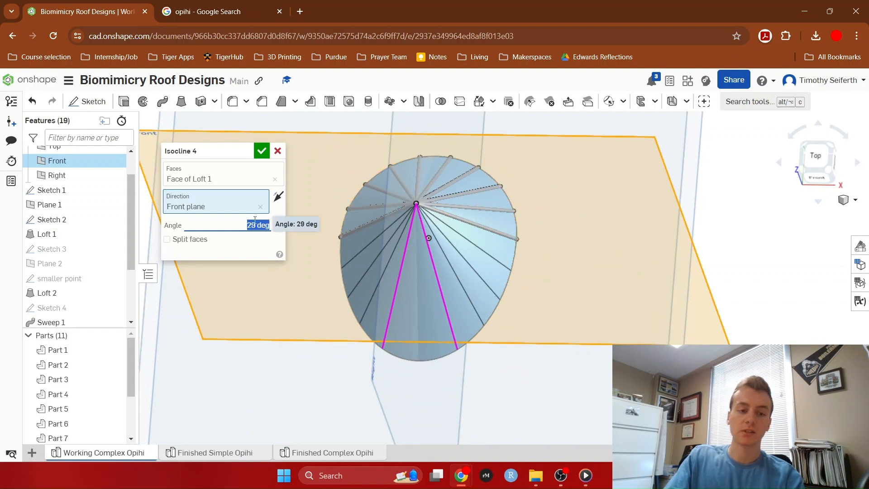
pyautogui.click(262, 152)
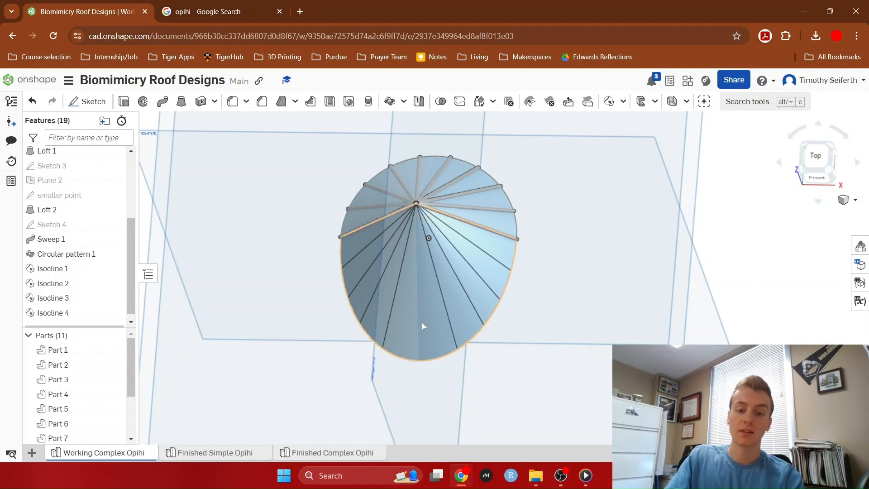
# Start a fifth isocline on the same Loft 1 face with the Right plane as direction.
pyautogui.hotkey('shift', '7')
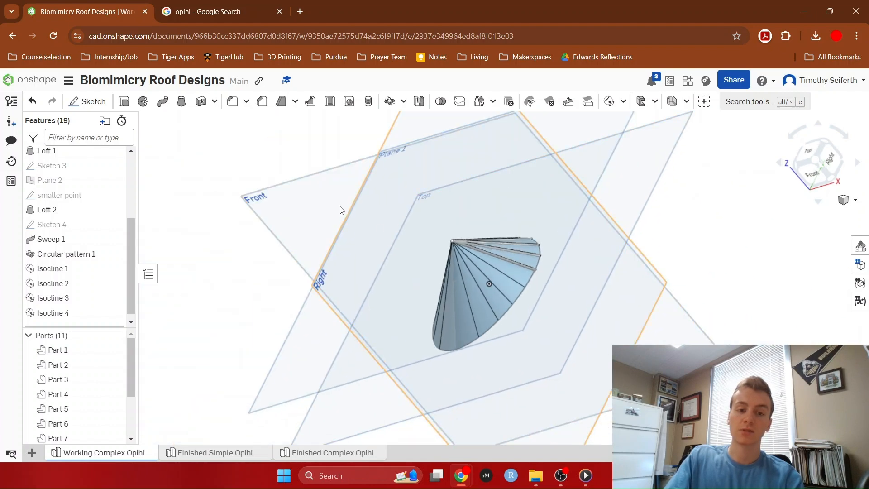
pyautogui.moveTo(445, 289); pyautogui.dragTo(458, 290, button='right')
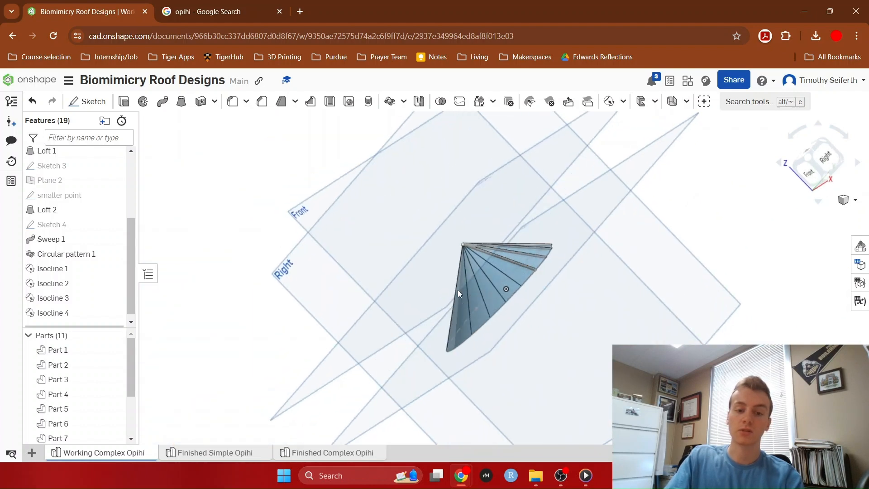
pyautogui.moveTo(563, 330); pyautogui.dragTo(597, 278, button='right')
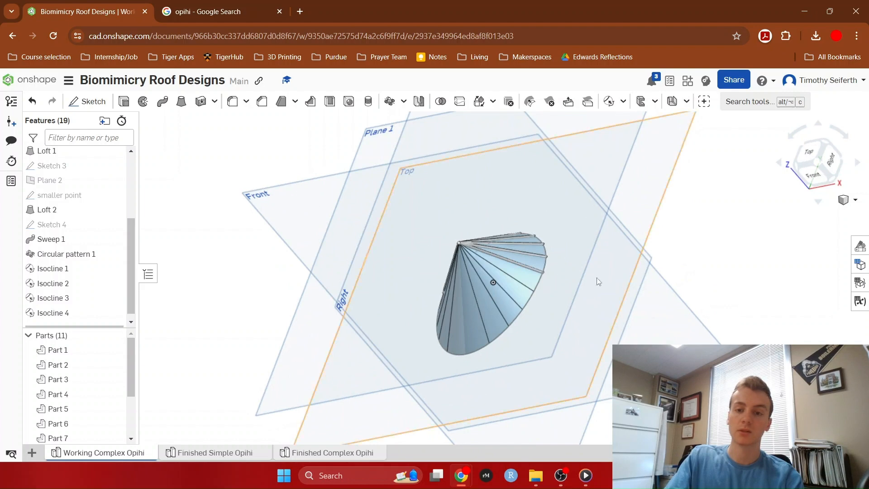
pyautogui.click(609, 101)
pyautogui.click(469, 299)
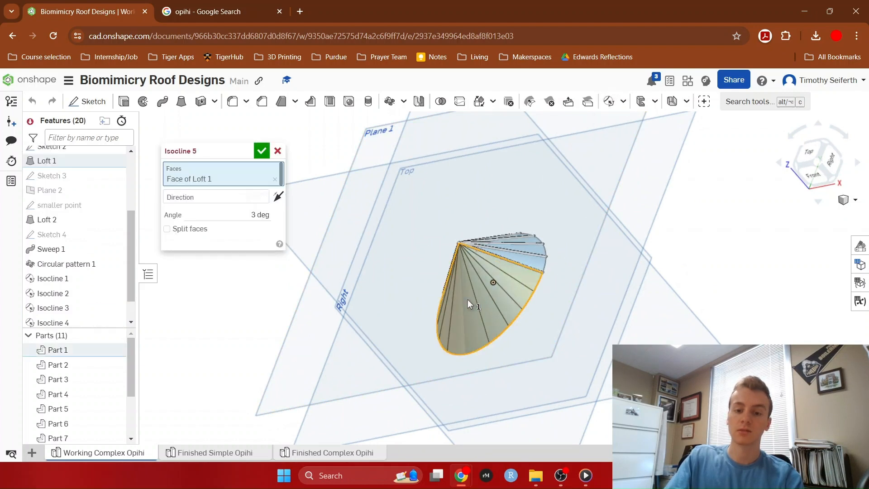
pyautogui.moveTo(518, 306); pyautogui.dragTo(477, 307, button='right')
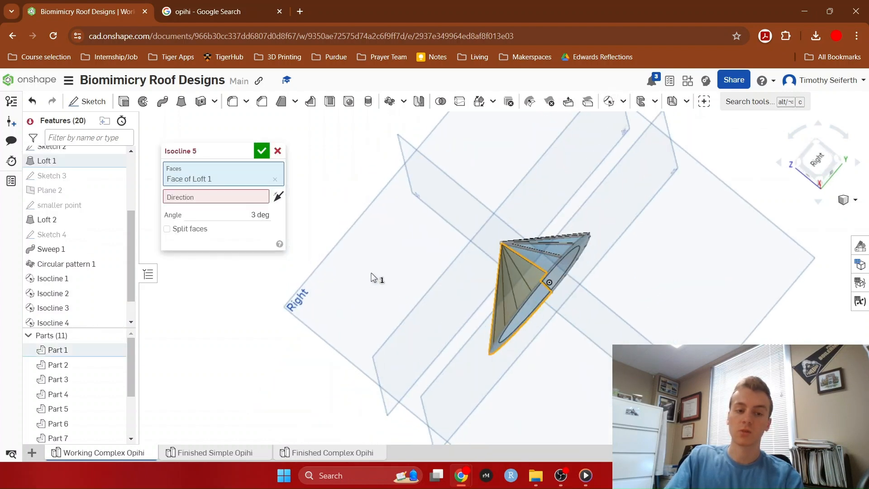
pyautogui.click(230, 197)
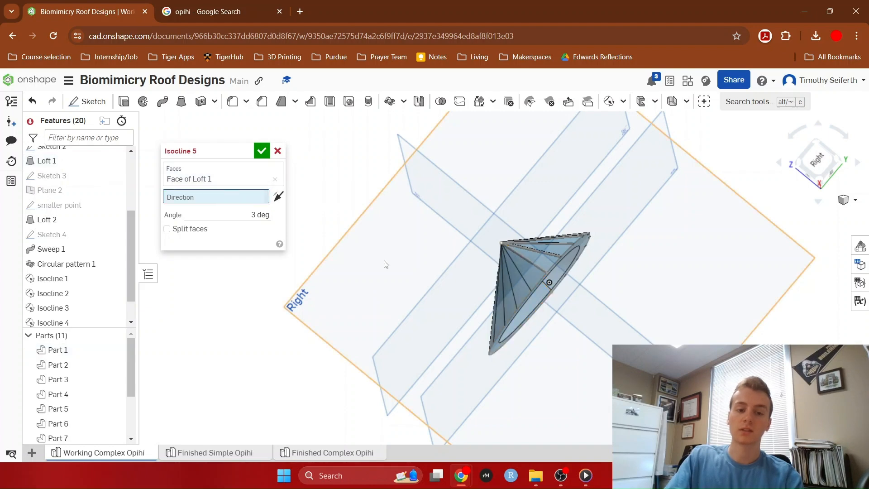
pyautogui.click(381, 272)
pyautogui.moveTo(381, 271); pyautogui.dragTo(410, 273, button='right')
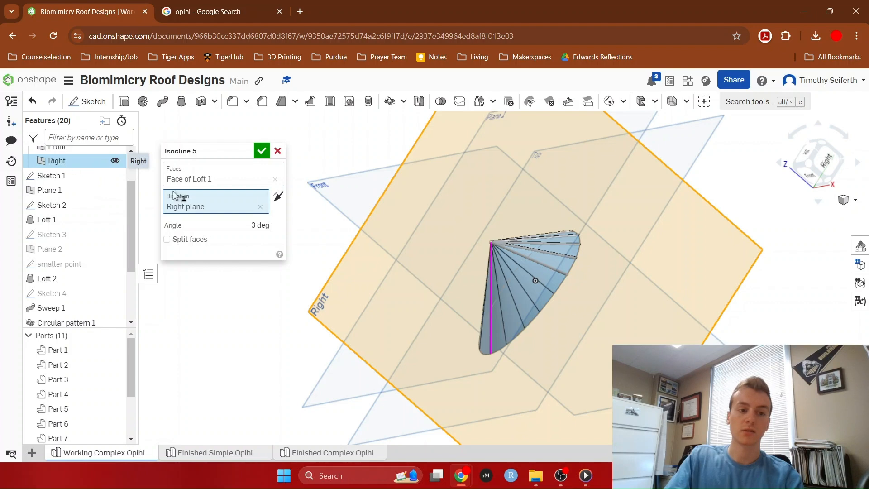
# Set the fifth isocline's angle to 0 degrees and finish the feature.
pyautogui.scroll(5, 477, 287)
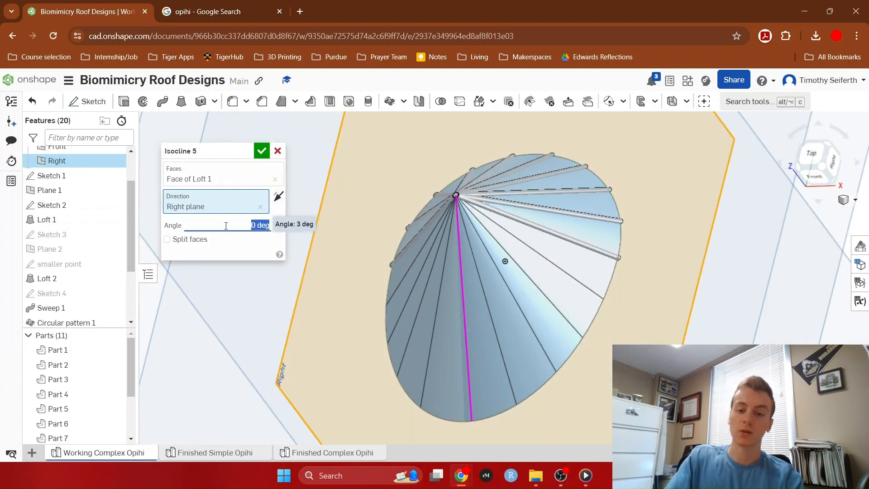
pyautogui.moveTo(458, 323); pyautogui.dragTo(515, 274, button='right')
pyautogui.scroll(3, 480, 344)
pyautogui.scroll(-4, 481, 345)
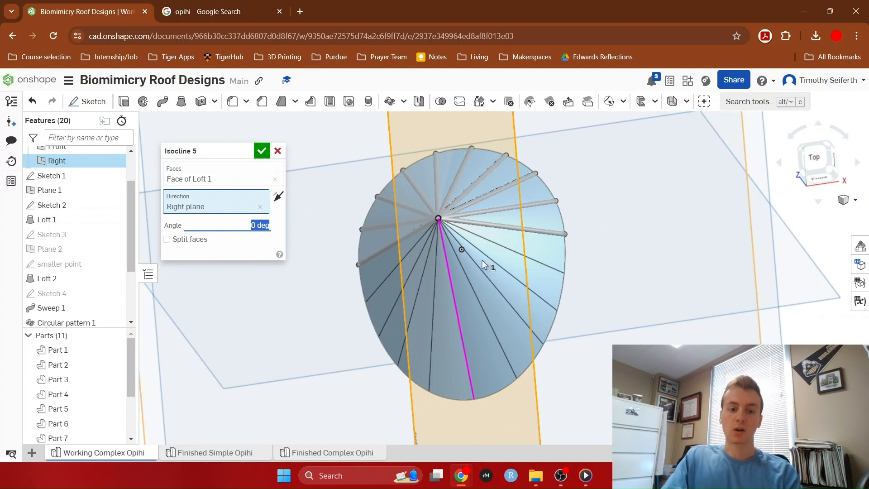
pyautogui.click(262, 152)
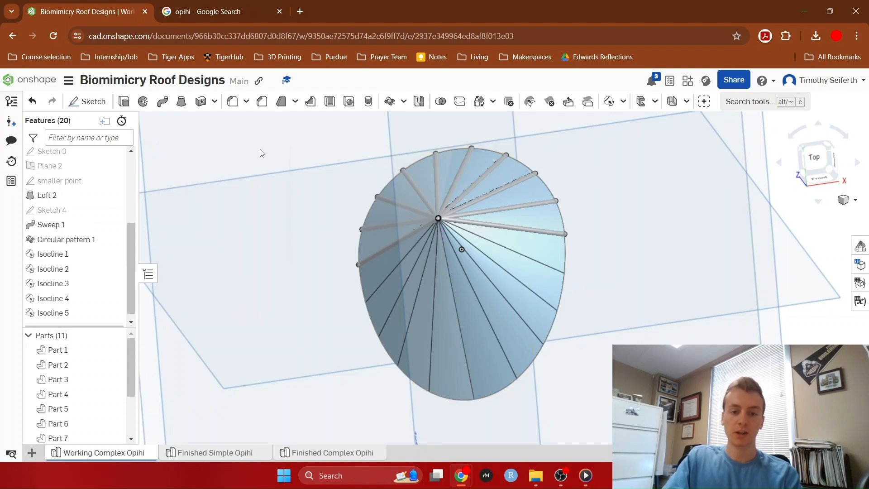
# Show the hidden Sketch 4 and rename it Top Circle.
pyautogui.moveTo(281, 234); pyautogui.dragTo(315, 281, button='right')
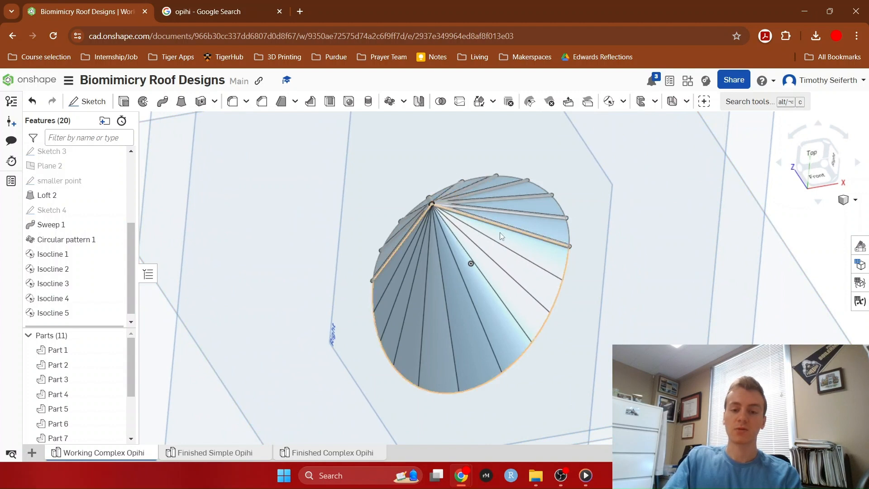
pyautogui.scroll(3, 446, 208)
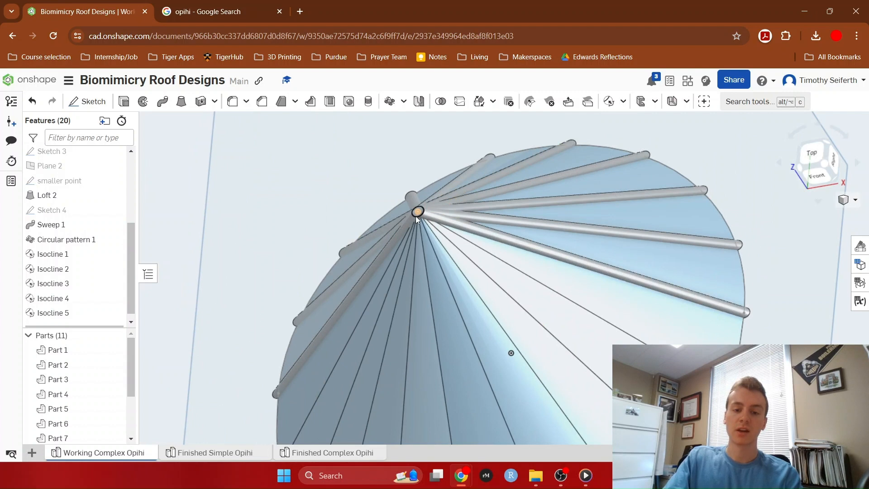
pyautogui.scroll(-5, 420, 204)
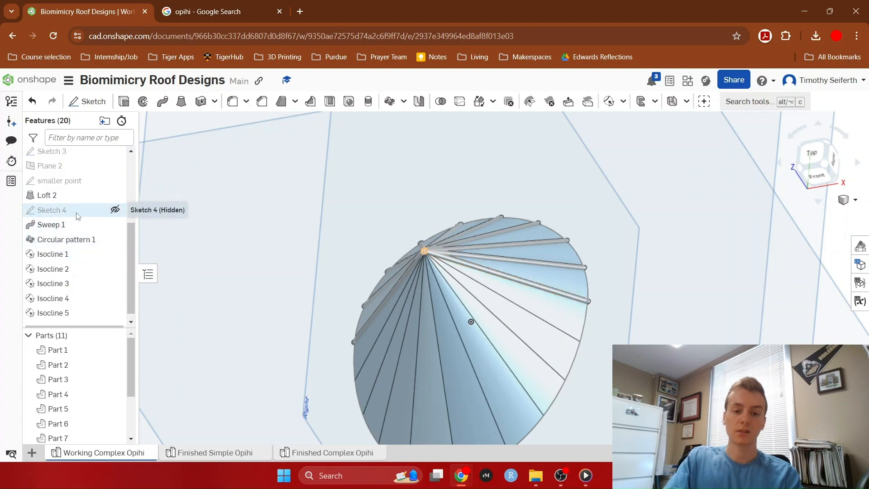
pyautogui.click(115, 210)
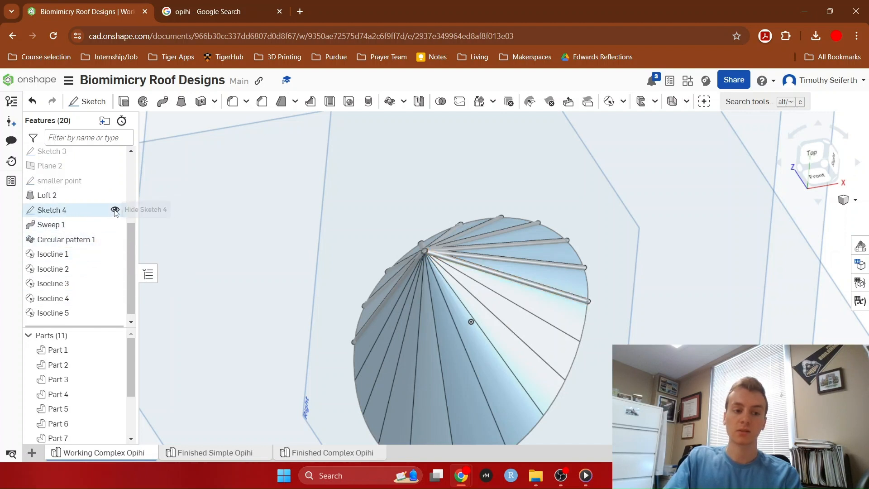
pyautogui.rightClick(63, 211)
pyautogui.click(91, 223)
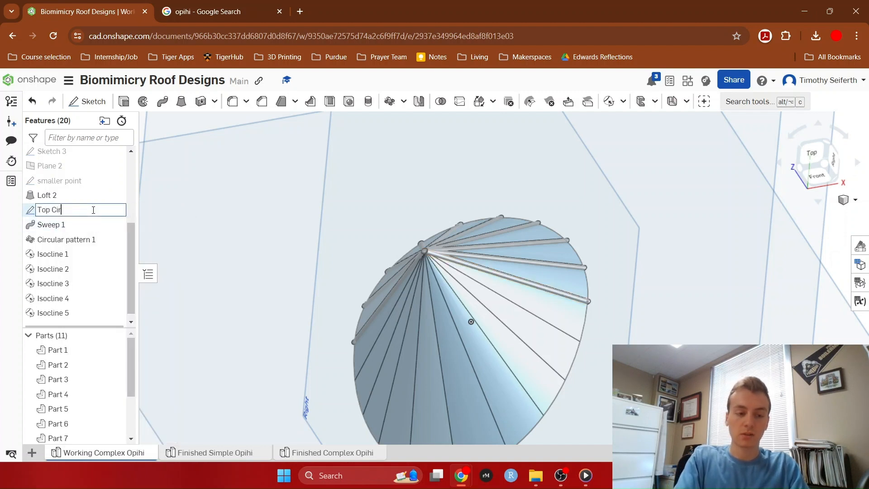
pyautogui.press('Return')
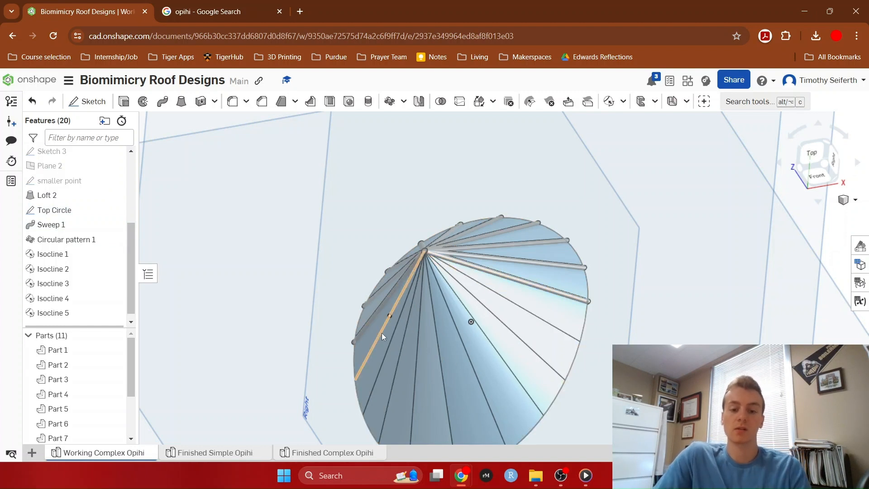
# Set up a new solid sweep of the Top Circle sketch with the Isocline 1 curve as its path.
pyautogui.moveTo(495, 307); pyautogui.dragTo(463, 242, button='middle')
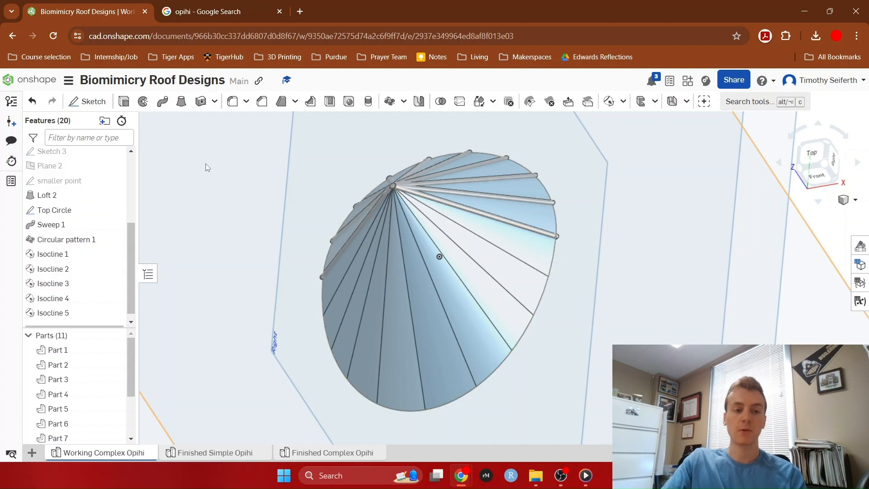
pyautogui.click(163, 101)
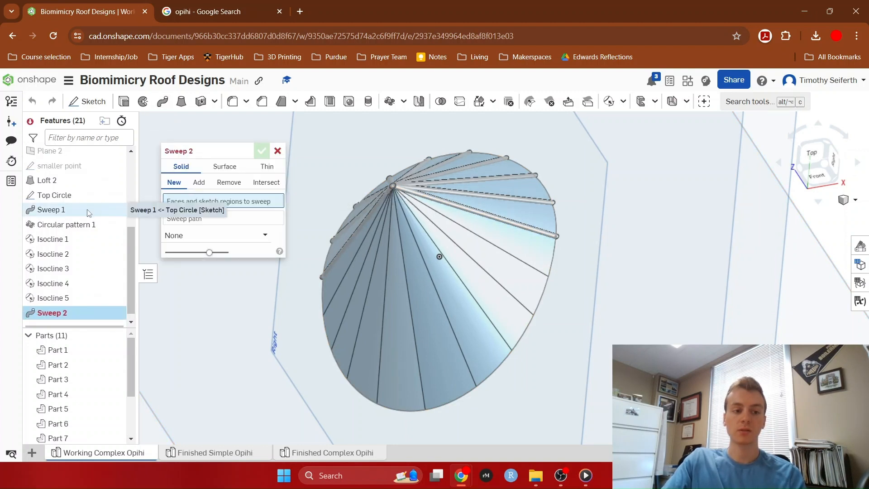
pyautogui.click(68, 196)
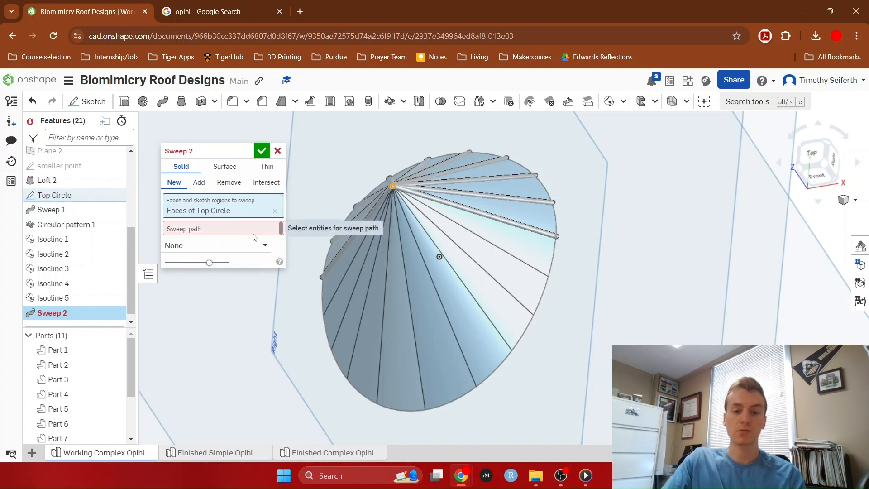
pyautogui.click(222, 230)
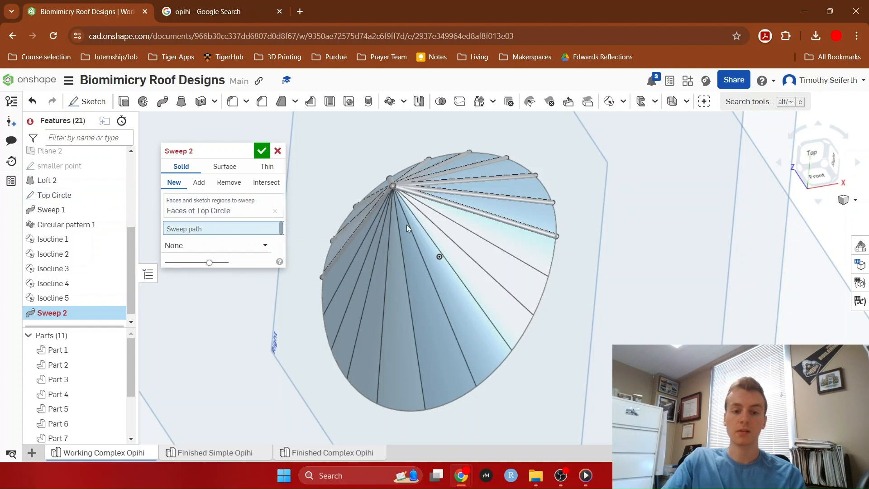
pyautogui.click(445, 215)
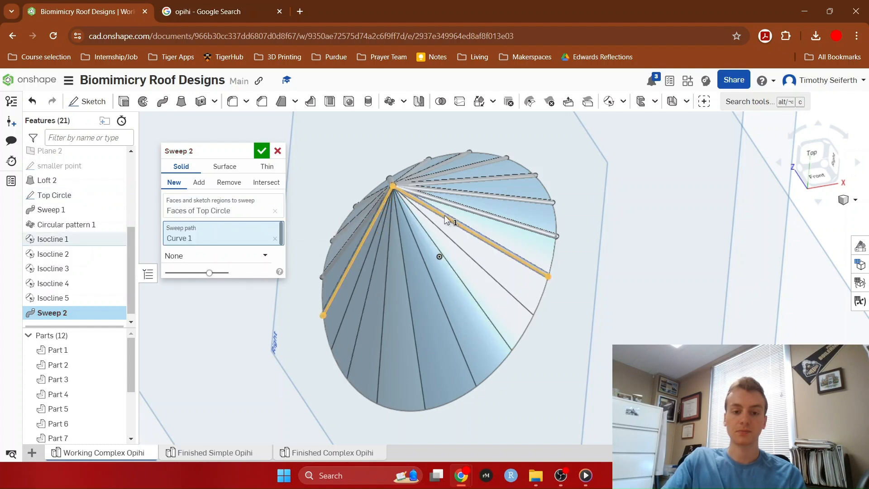
# Try to add the Isocline 2, 3, 4 and 5 curves to the same sweep path.
pyautogui.scroll(3, 406, 233)
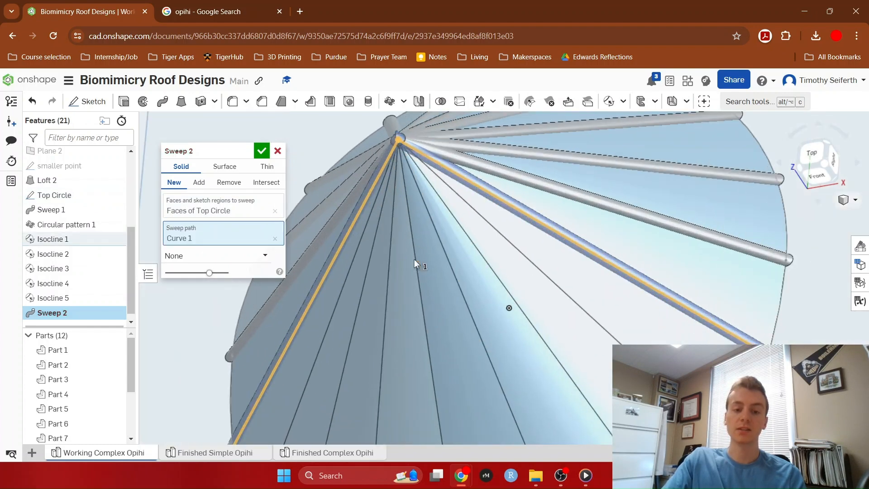
pyautogui.moveTo(426, 281); pyautogui.dragTo(434, 285, button='right')
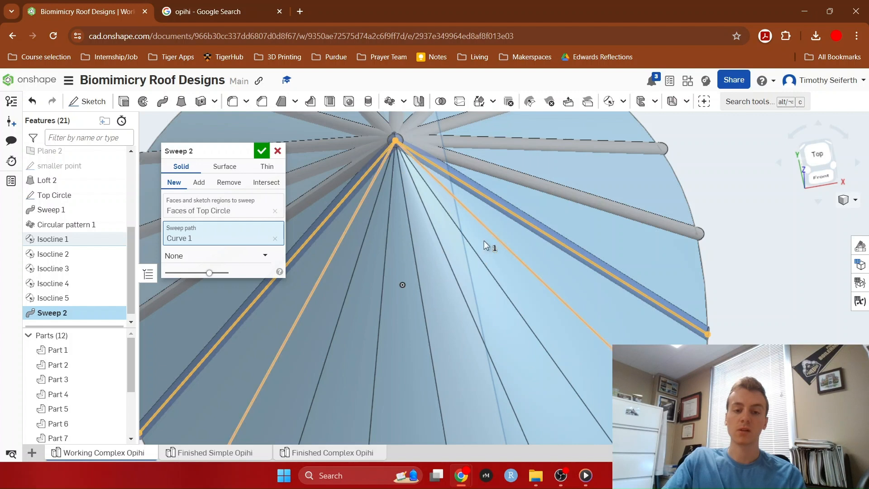
pyautogui.moveTo(417, 287)
pyautogui.mouseDown(button='right')
pyautogui.moveTo(421, 297)
pyautogui.moveTo(474, 225)
pyautogui.moveTo(476, 251)
pyautogui.mouseUp(button='right')
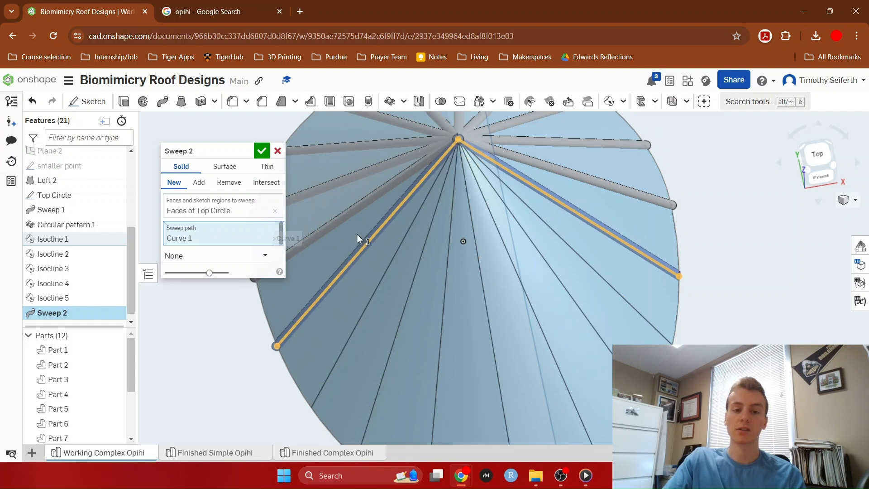
pyautogui.click(396, 255)
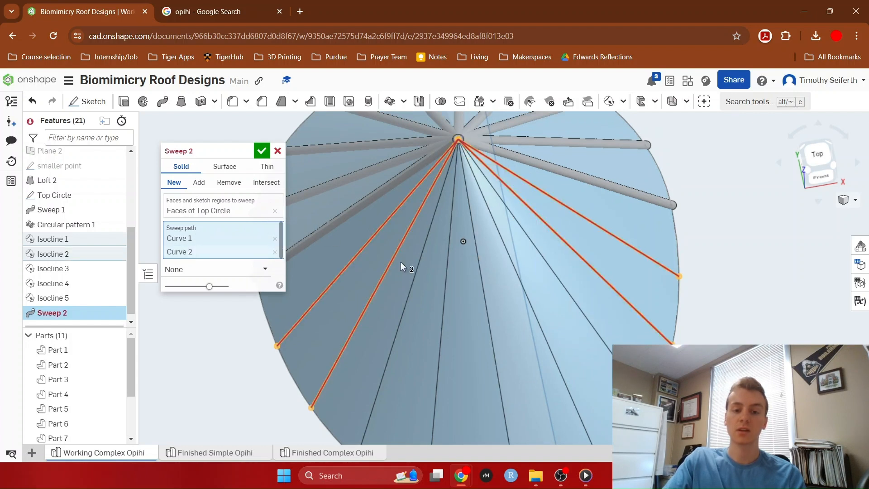
pyautogui.click(413, 276)
pyautogui.click(443, 287)
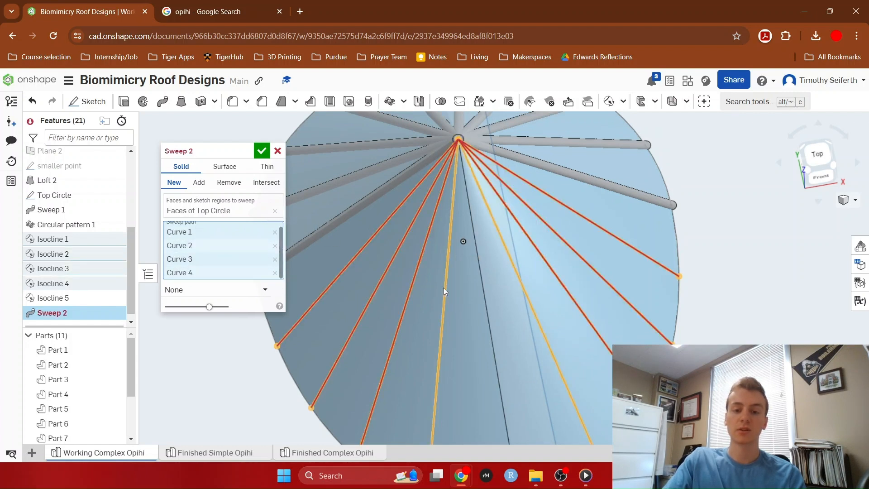
pyautogui.click(483, 298)
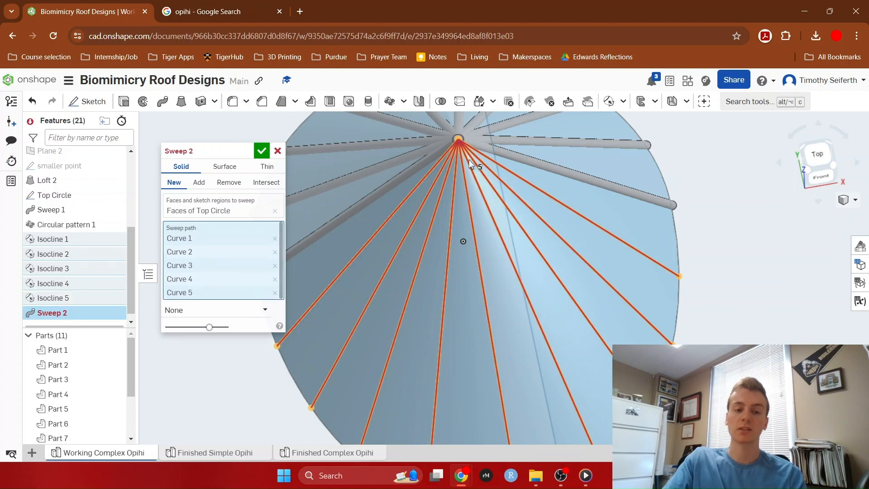
pyautogui.moveTo(532, 348); pyautogui.dragTo(584, 292, button='right')
pyautogui.scroll(-5, 482, 294)
pyautogui.moveTo(481, 295); pyautogui.dragTo(425, 268, button='right')
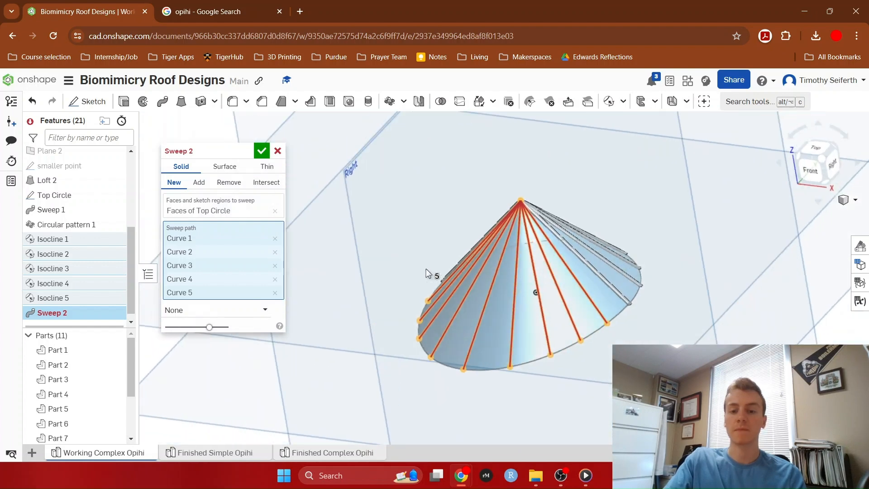
# Remove the Isocline 2 to 5 curves from the sweep path, keeping only the Isocline 1 curve.
pyautogui.click(275, 252)
pyautogui.click(275, 252)
pyautogui.click(275, 253)
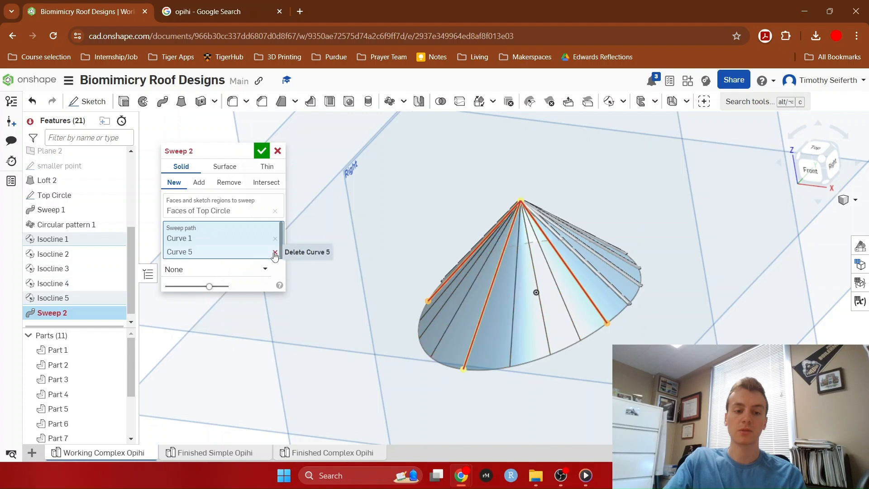
pyautogui.click(275, 252)
# Examine how both lower ends of the previewed Isocline 1 sweep meet the edge of the roof shell.
pyautogui.scroll(3, 514, 242)
pyautogui.moveTo(515, 242); pyautogui.dragTo(491, 260, button='right')
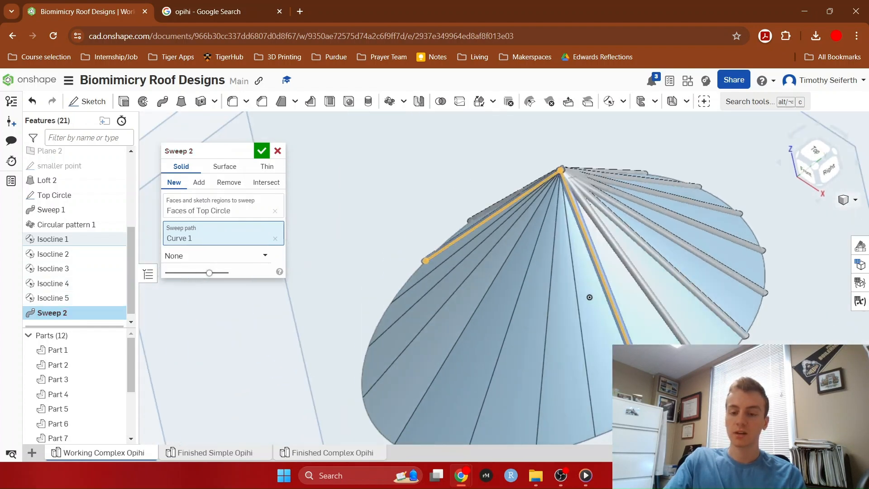
pyautogui.moveTo(555, 173); pyautogui.dragTo(580, 296, button='right')
pyautogui.scroll(6, 281, 313)
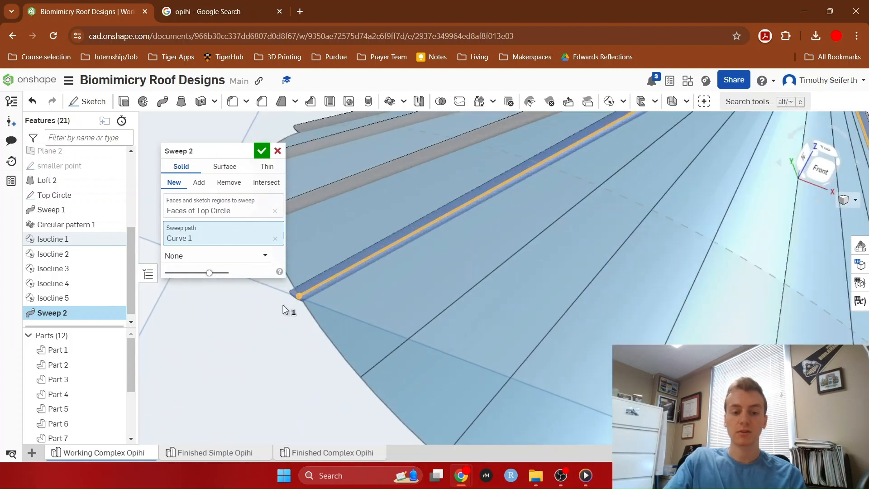
pyautogui.scroll(-8, 314, 357)
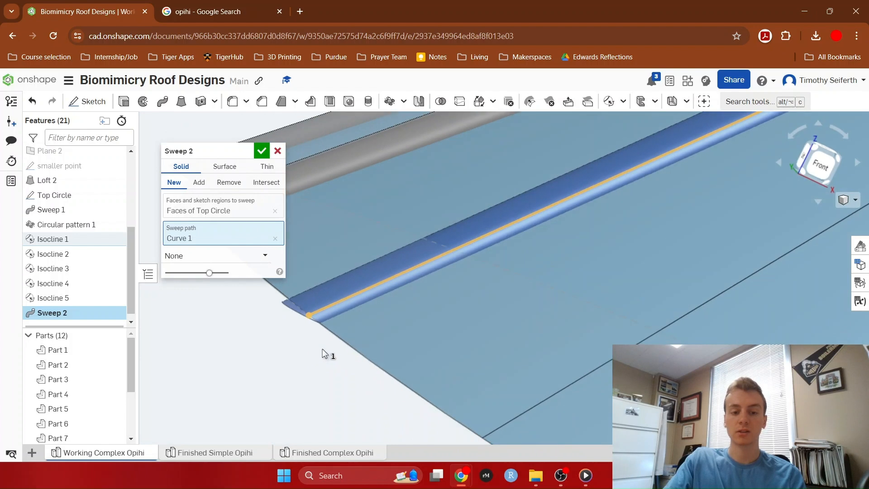
pyautogui.scroll(8, 412, 379)
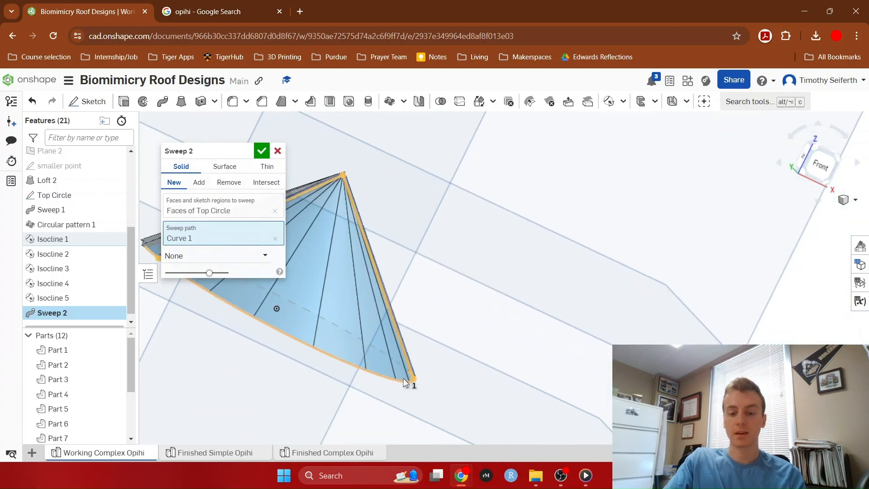
pyautogui.scroll(-5, 448, 395)
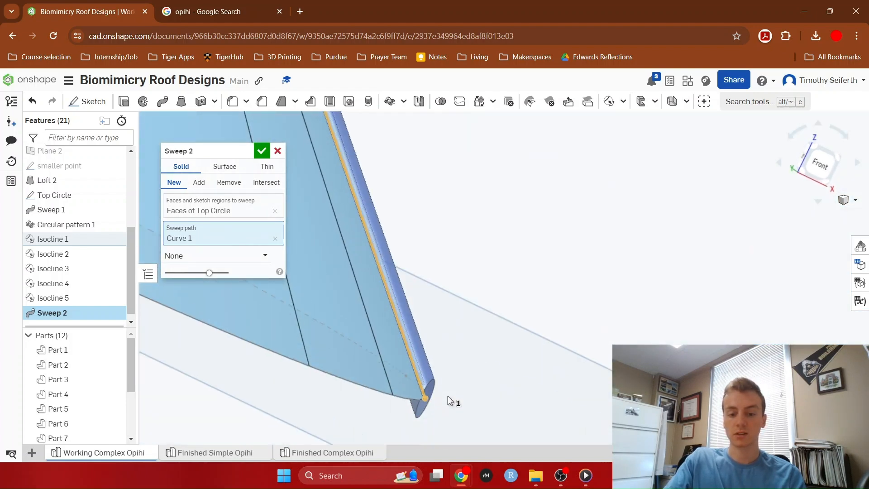
pyautogui.scroll(-10, 400, 361)
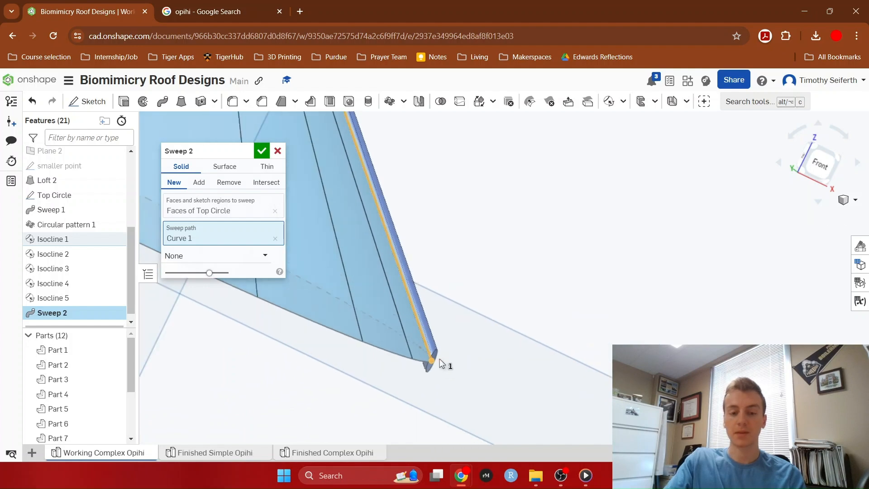
pyautogui.moveTo(496, 318); pyautogui.dragTo(571, 394, button='right')
pyautogui.moveTo(570, 393); pyautogui.dragTo(564, 358, button='middle')
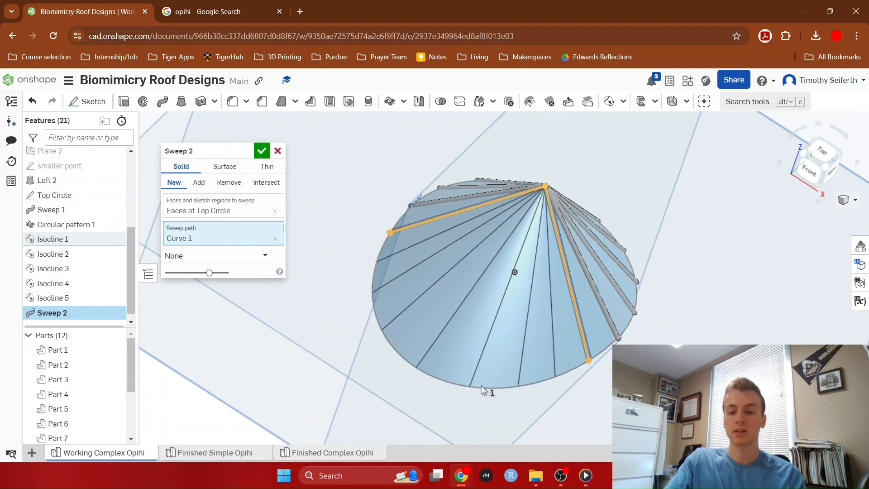
# Finish the Top Circle sweep along the Isocline 1 curve as new ribs.
pyautogui.moveTo(497, 300); pyautogui.dragTo(366, 233, button='right')
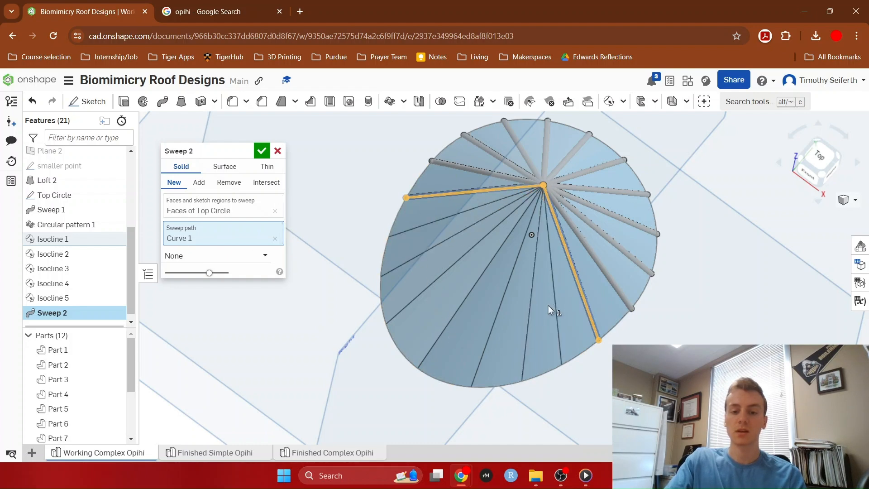
pyautogui.moveTo(531, 245); pyautogui.dragTo(500, 306, button='right')
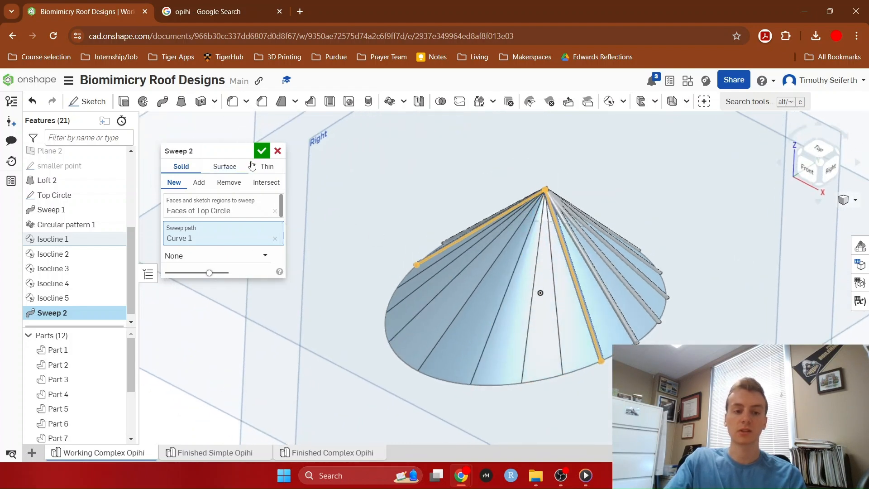
pyautogui.click(262, 152)
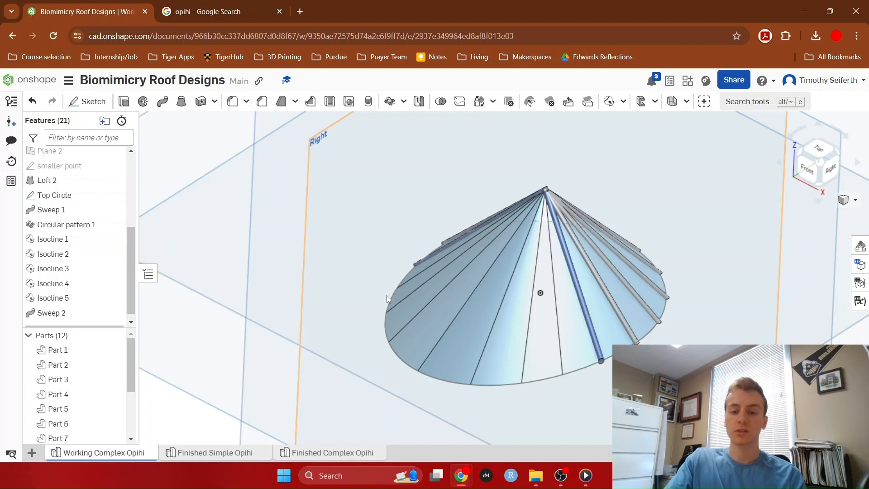
# Sweep the Top Circle profile along the Isocline 2 curve as a new solid and finish the feature.
pyautogui.scroll(-3, 385, 306)
pyautogui.scroll(5, 385, 306)
pyautogui.moveTo(386, 314); pyautogui.dragTo(315, 295, button='middle')
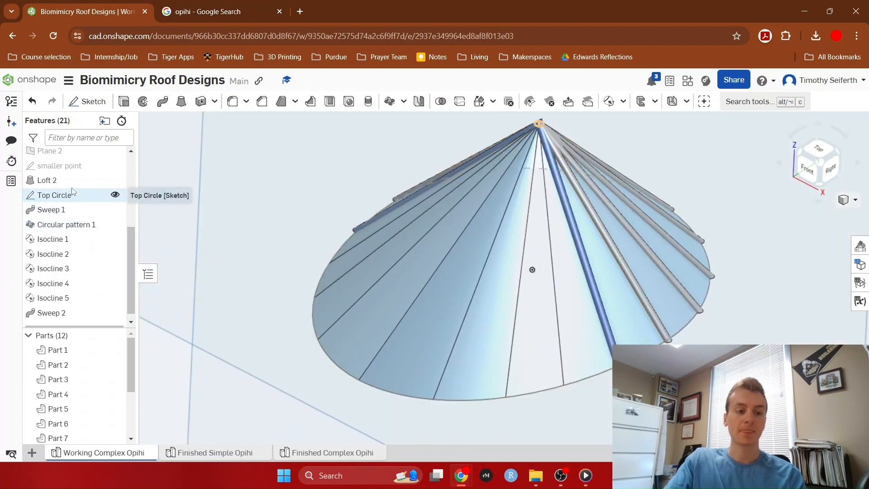
pyautogui.click(162, 102)
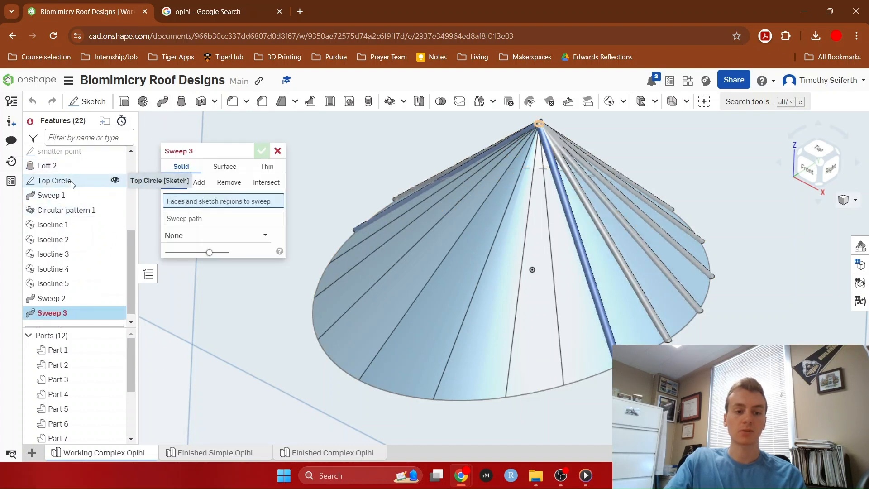
pyautogui.click(71, 181)
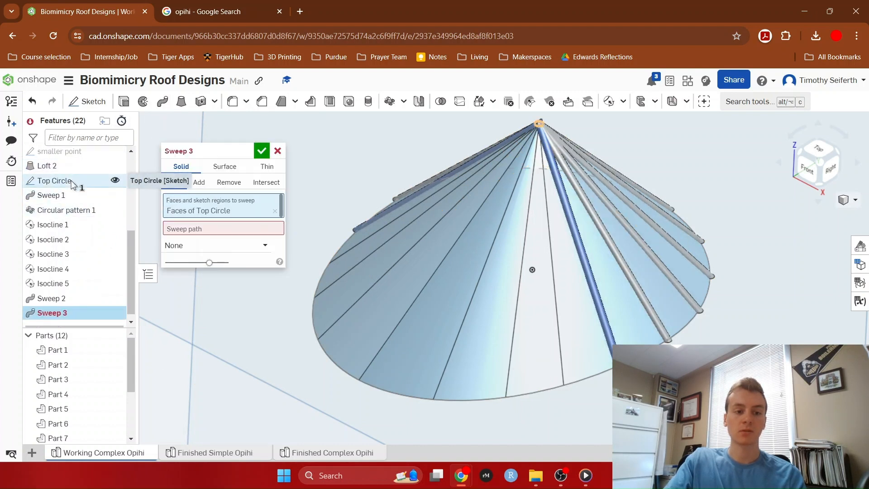
pyautogui.click(557, 281)
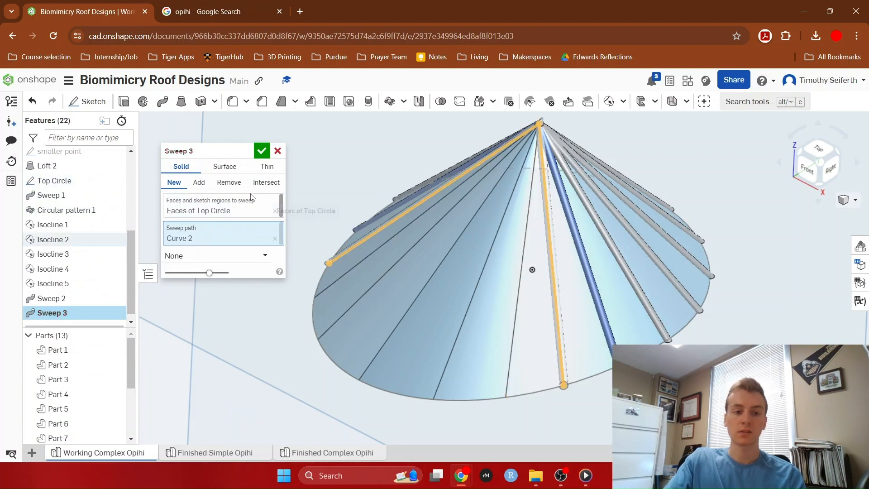
pyautogui.click(262, 151)
# Sweep the Top Circle profile along the Isocline 3 curve as a new solid and finish the feature.
pyautogui.click(162, 101)
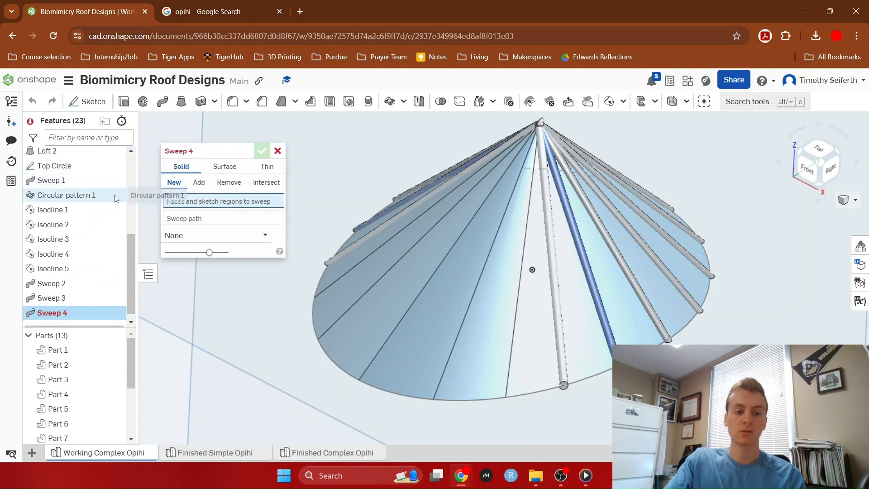
pyautogui.click(65, 167)
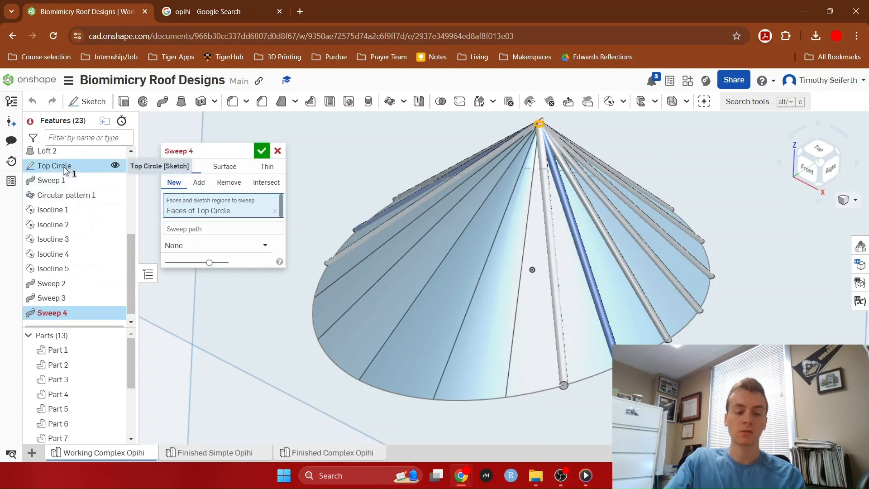
pyautogui.click(517, 314)
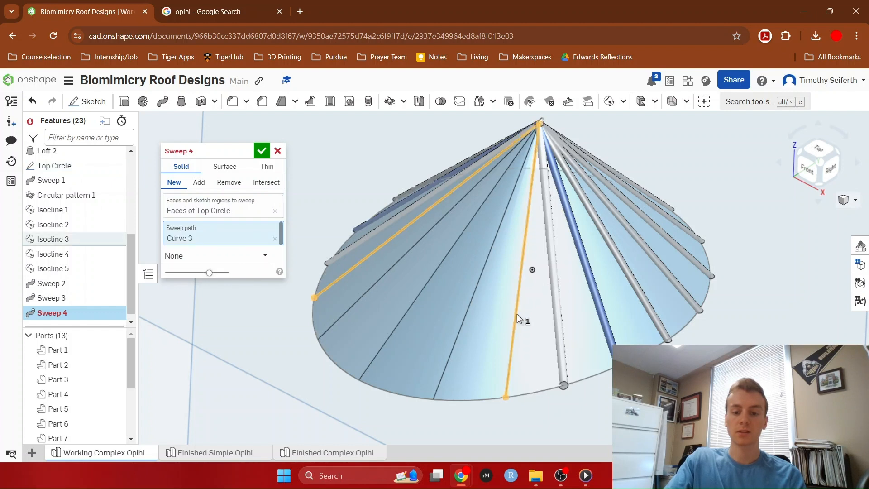
pyautogui.click(261, 151)
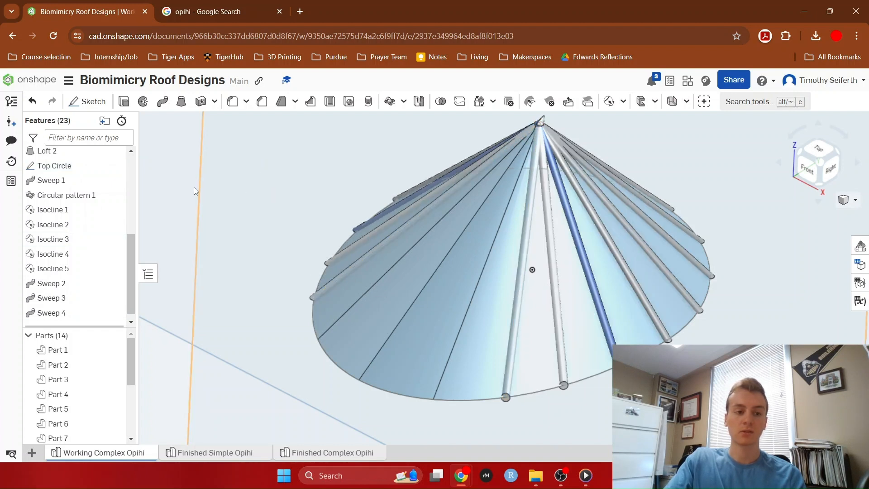
# Sweep the Top Circle profile along the Isocline 4 curve as a new solid and finish the feature.
pyautogui.click(162, 101)
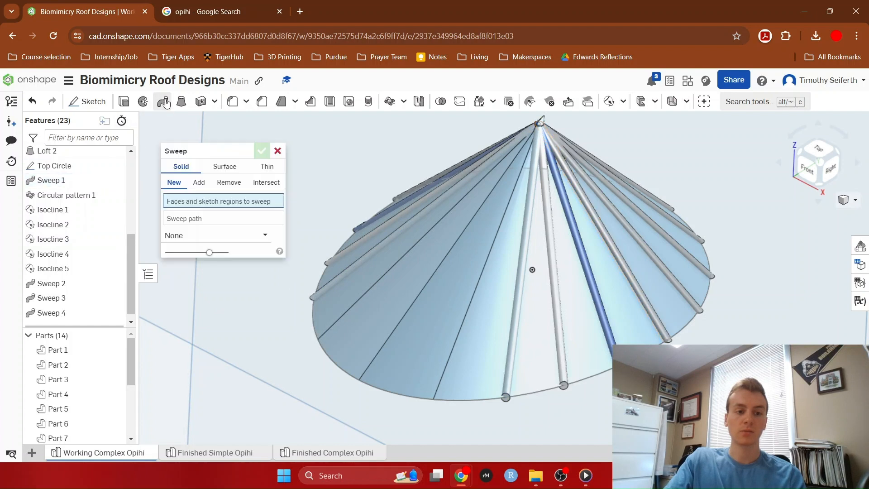
pyautogui.click(70, 154)
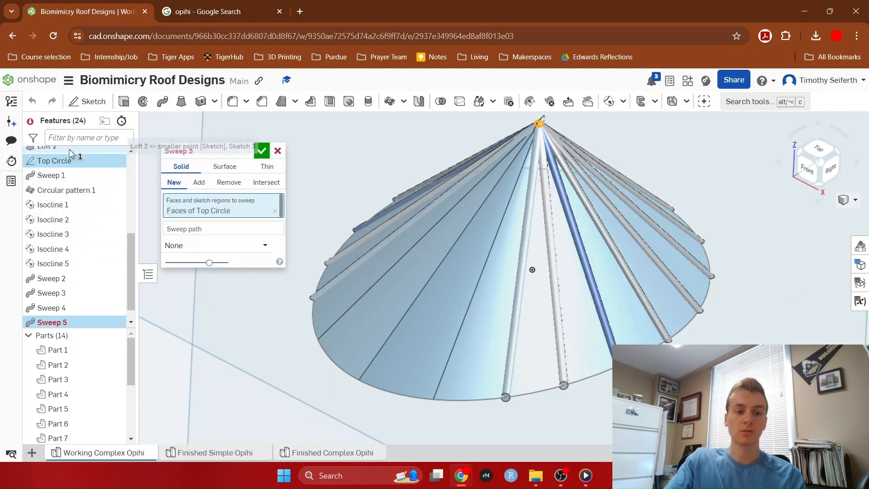
pyautogui.click(220, 230)
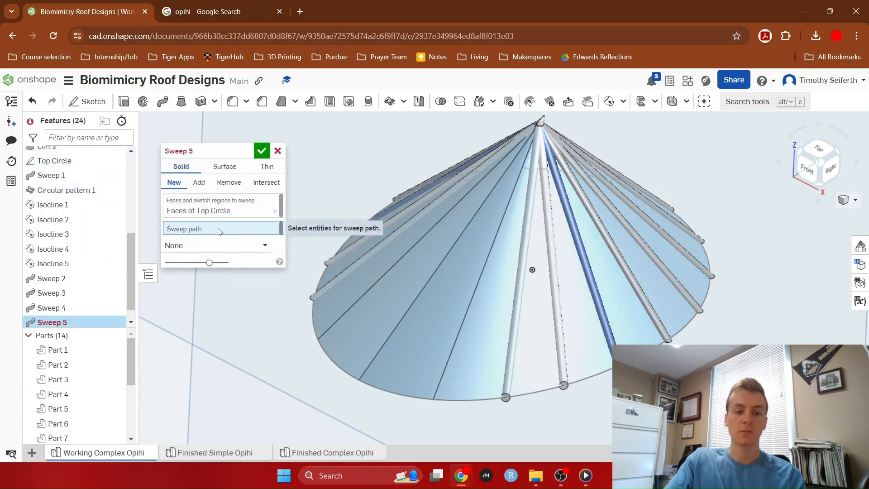
pyautogui.click(466, 317)
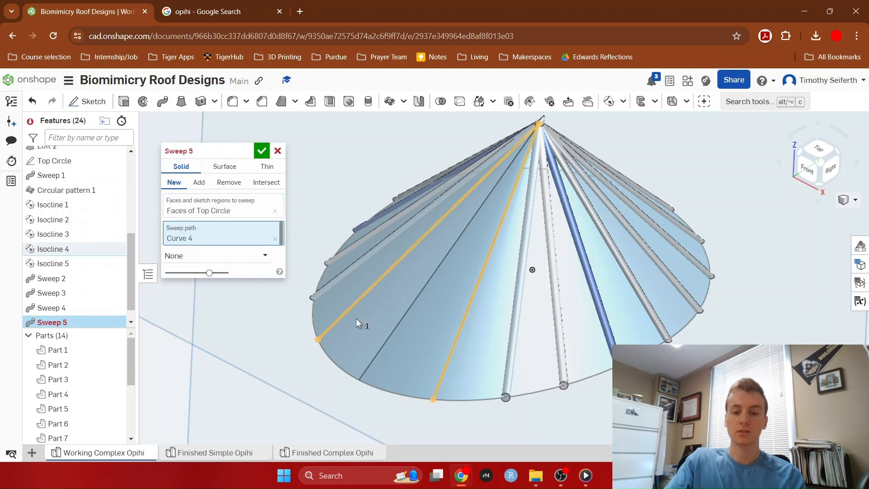
pyautogui.click(261, 151)
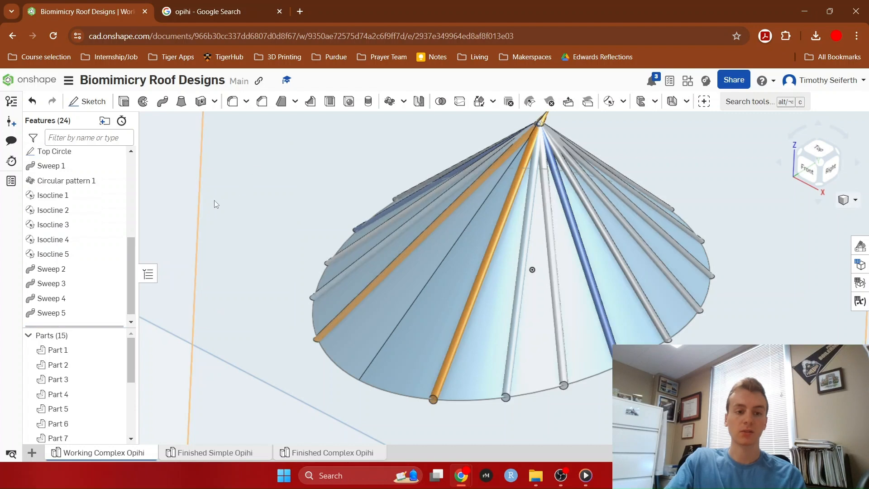
# Sweep the Top Circle profile along the Isocline 5 curve as a new solid and finish the feature.
pyautogui.scroll(2, 111, 207)
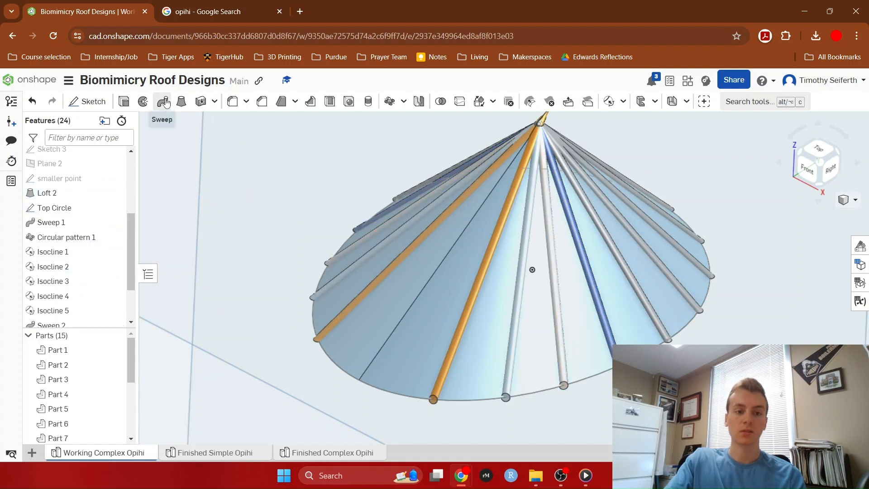
pyautogui.click(164, 102)
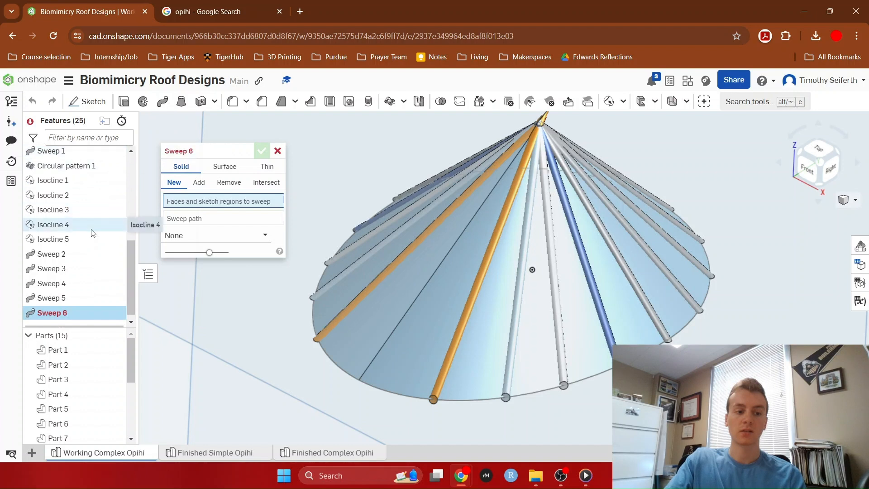
pyautogui.scroll(2, 93, 231)
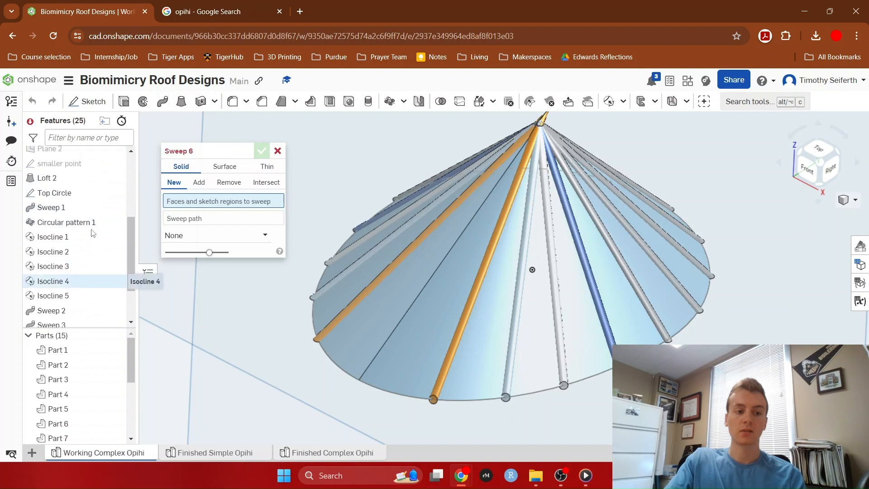
pyautogui.click(66, 193)
pyautogui.click(208, 230)
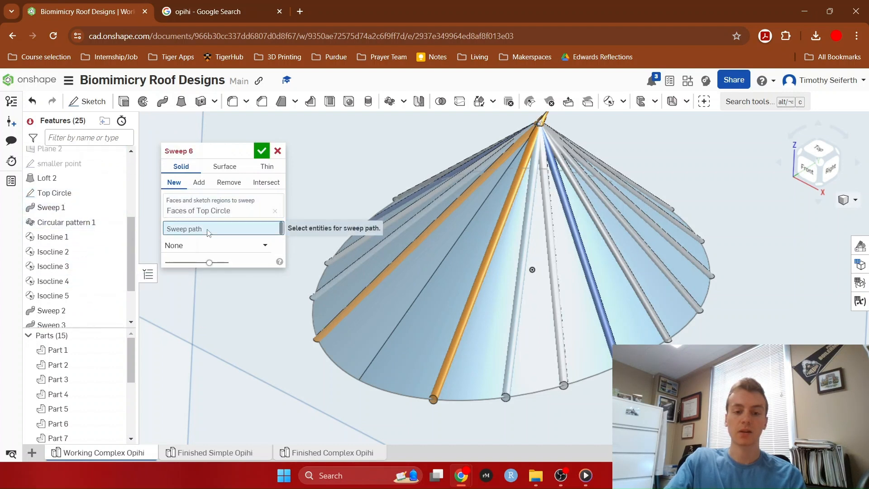
pyautogui.click(393, 337)
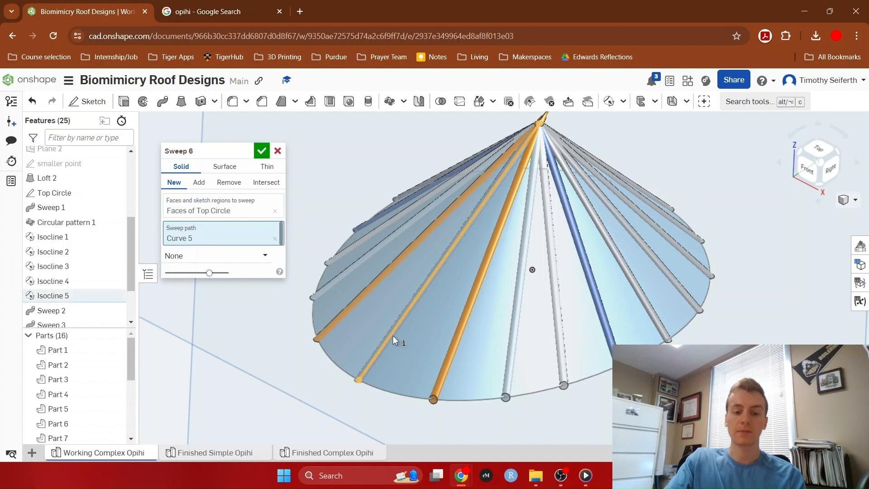
pyautogui.click(262, 152)
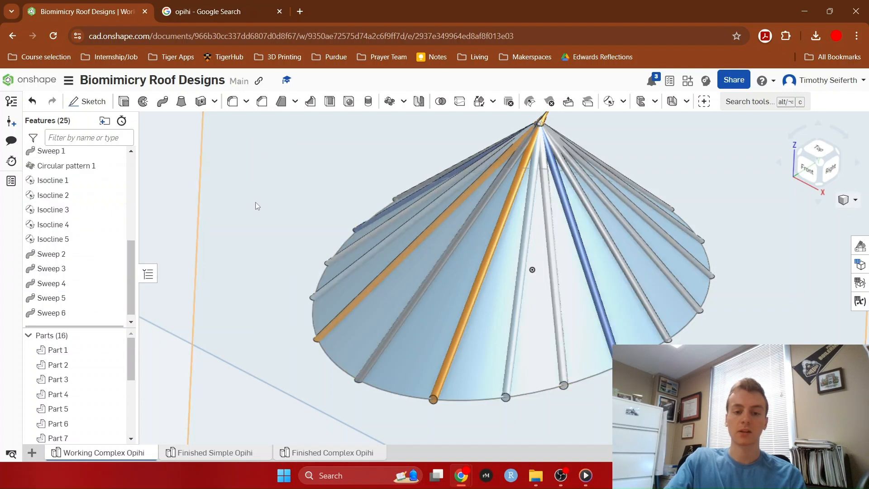
# Examine the completed ribs around the roof, checking their lower ends at the base edge and where they meet at the apex.
pyautogui.scroll(-3, 246, 280)
pyautogui.moveTo(245, 281)
pyautogui.mouseDown(button='right')
pyautogui.moveTo(269, 294)
pyautogui.moveTo(262, 327)
pyautogui.moveTo(250, 313)
pyautogui.moveTo(272, 281)
pyautogui.moveTo(251, 278)
pyautogui.moveTo(231, 306)
pyautogui.moveTo(231, 271)
pyautogui.moveTo(231, 279)
pyautogui.mouseUp(button='right')
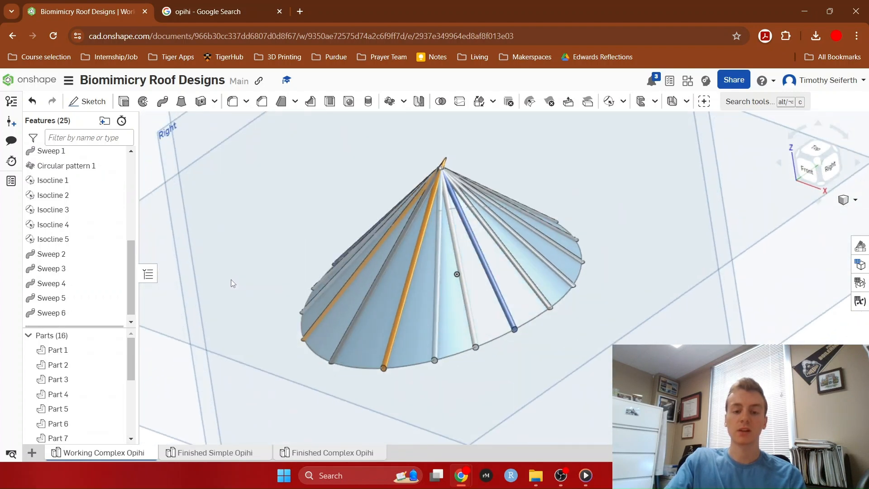
pyautogui.scroll(3, 457, 404)
pyautogui.moveTo(477, 384); pyautogui.dragTo(466, 300, button='right')
pyautogui.scroll(-3, 576, 254)
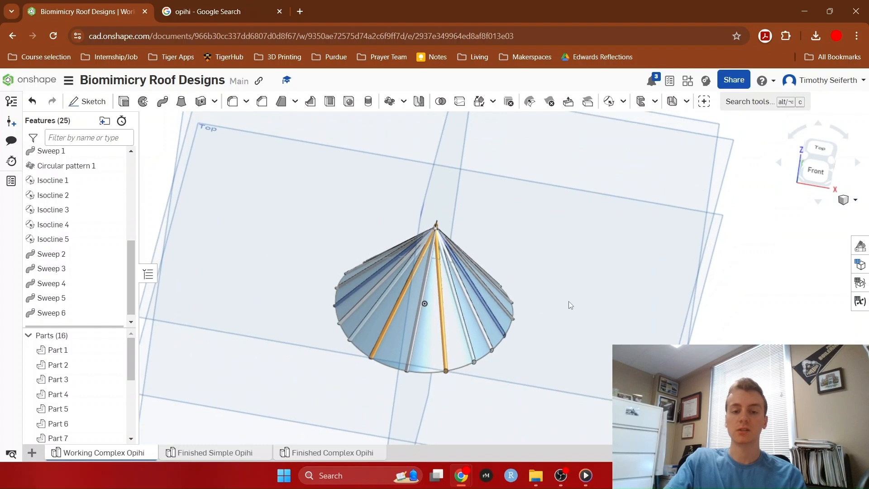
pyautogui.scroll(5, 438, 214)
pyautogui.moveTo(566, 306); pyautogui.dragTo(424, 267, button='right')
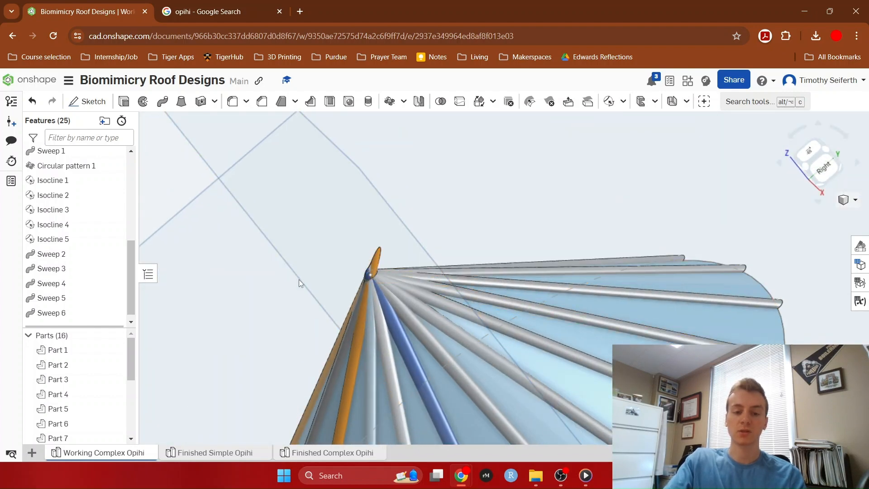
pyautogui.scroll(-4, 306, 307)
pyautogui.moveTo(287, 320); pyautogui.dragTo(433, 178, button='middle')
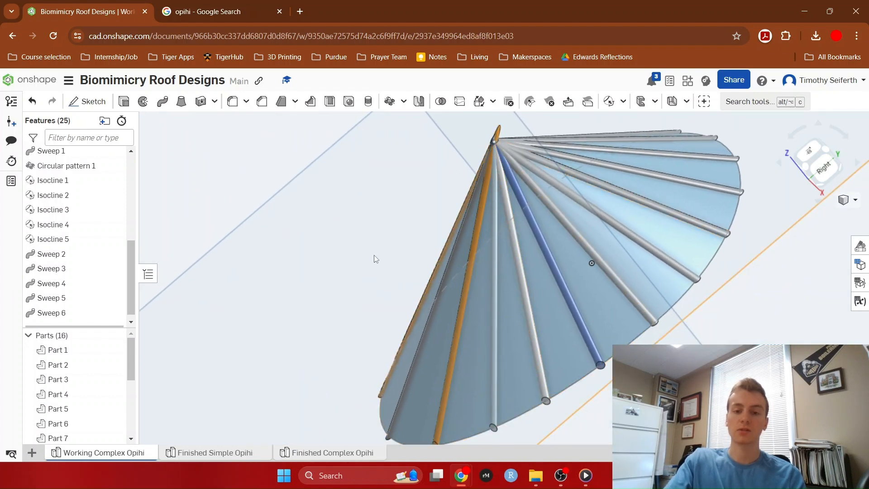
pyautogui.moveTo(376, 213); pyautogui.dragTo(425, 178, button='right')
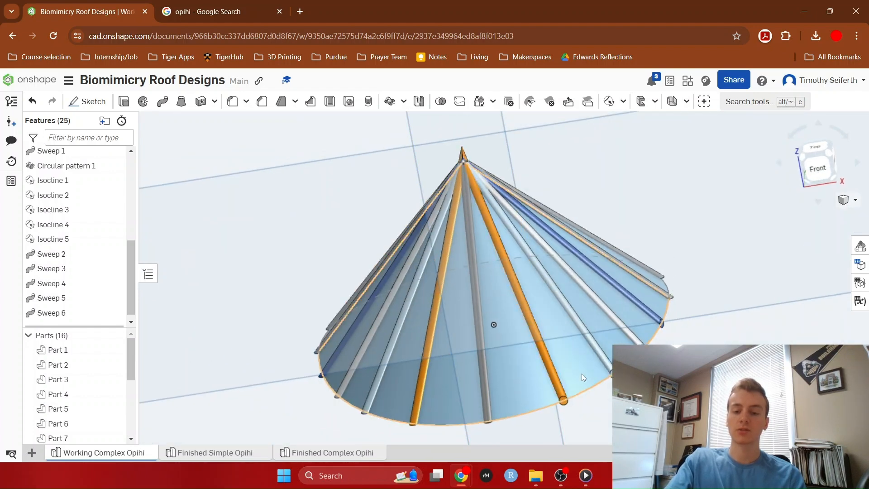
pyautogui.moveTo(645, 338); pyautogui.dragTo(792, 156, button='right')
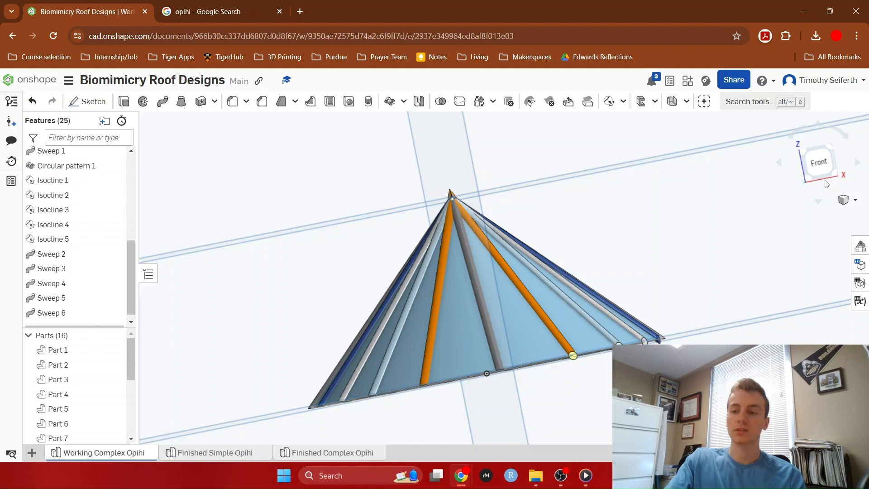
# Sketch a rectangle about 1.12 in wide on the Front plane, extending down from the base line beneath the protruding rib ends.
pyautogui.click(818, 166)
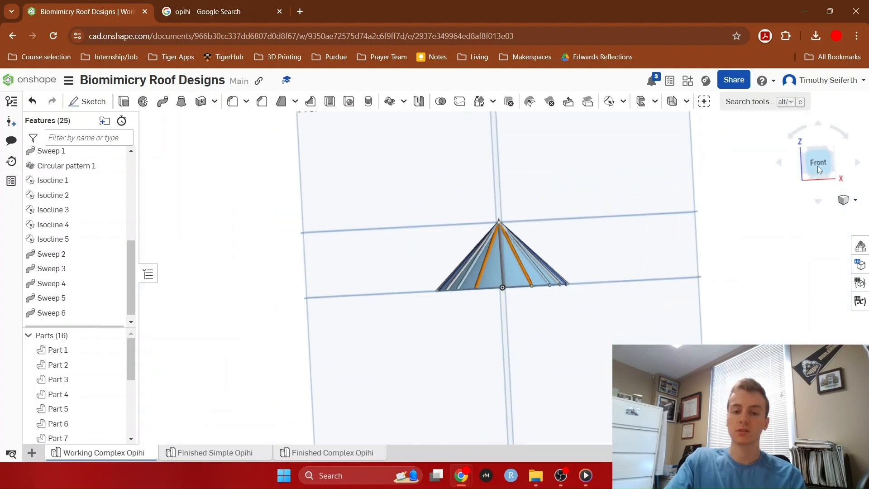
pyautogui.click(91, 102)
pyautogui.click(582, 376)
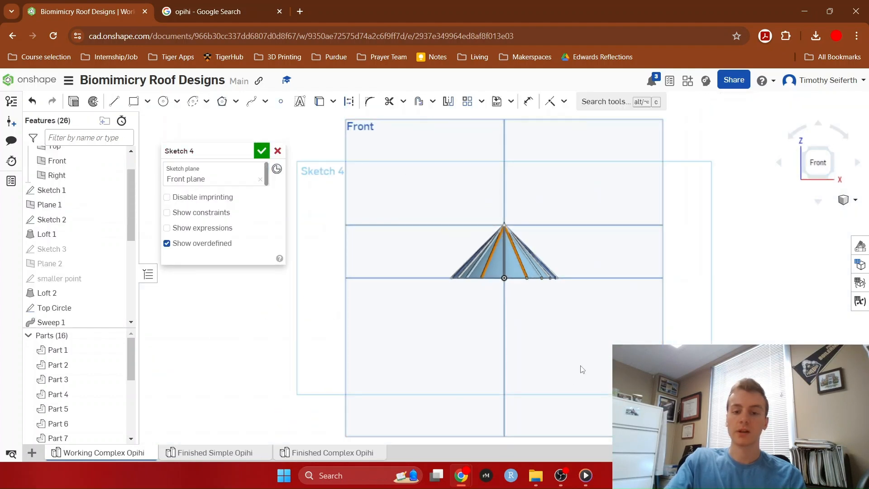
pyautogui.scroll(5, 510, 291)
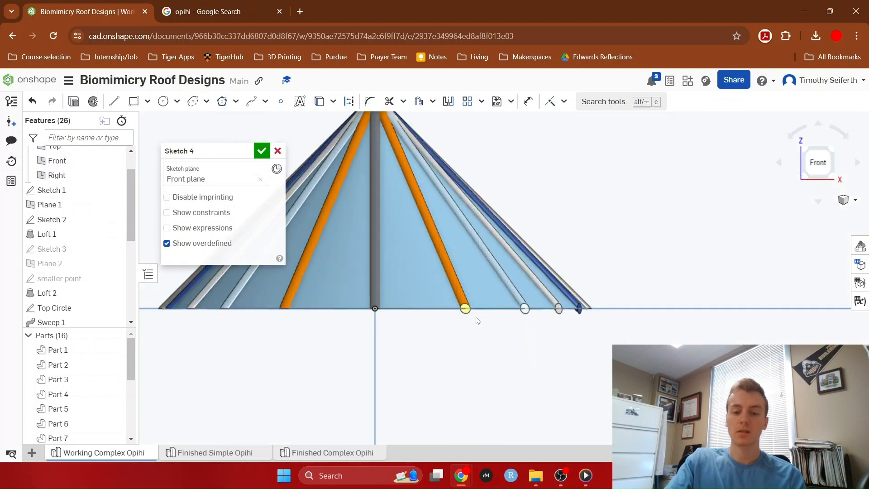
pyautogui.scroll(1, 491, 331)
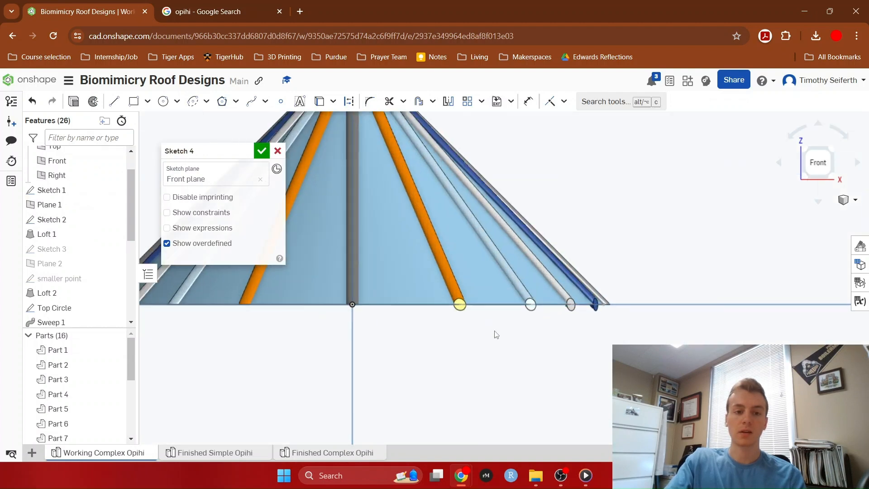
pyautogui.click(134, 104)
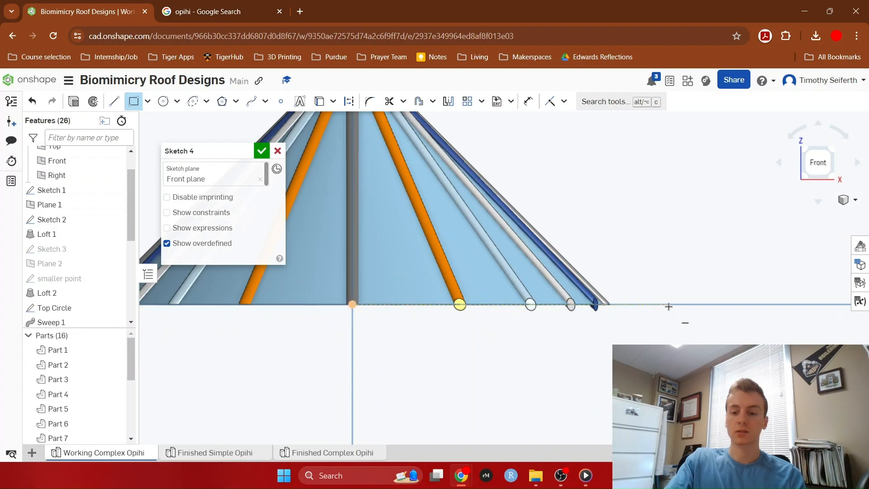
pyautogui.click(386, 411)
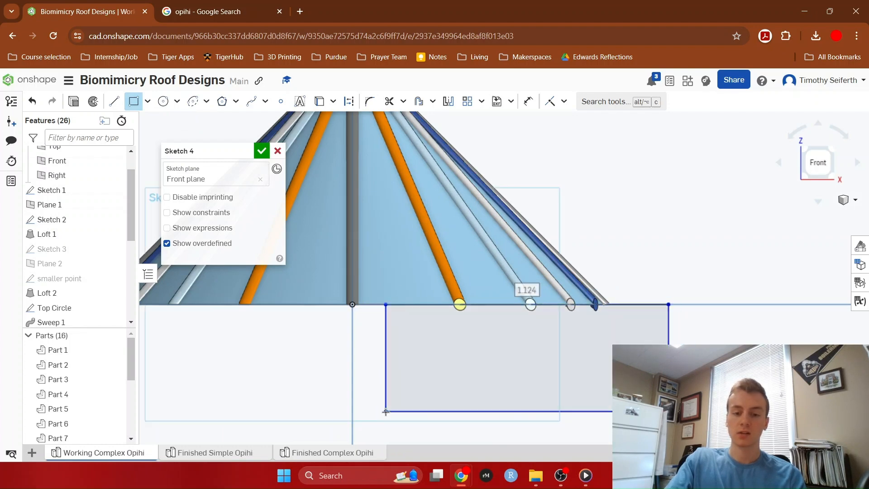
pyautogui.click(262, 151)
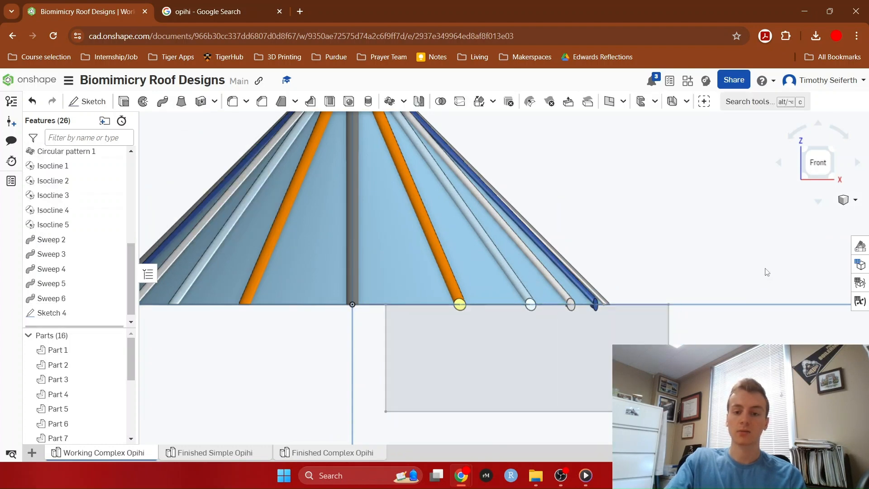
# Extrude the rectangle as a symmetric Through all removal merged with all parts, trimming the rib ends below the base.
pyautogui.moveTo(765, 269); pyautogui.dragTo(762, 283, button='right')
pyautogui.click(626, 329)
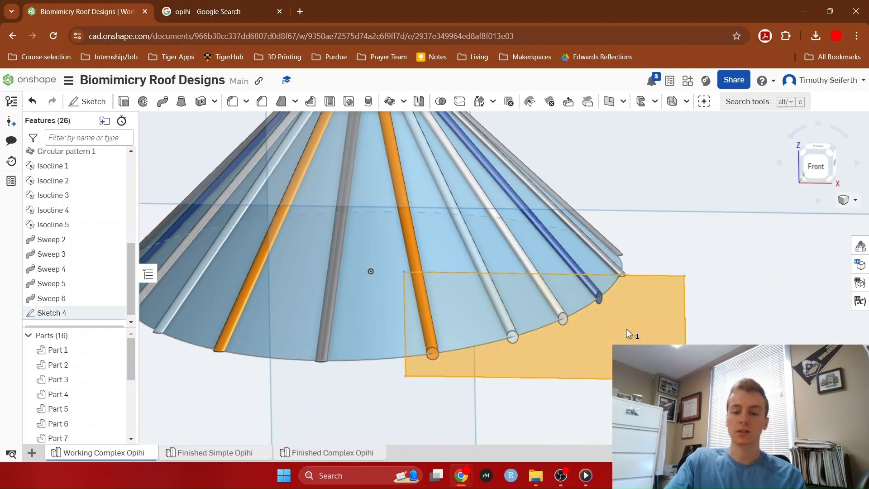
pyautogui.click(121, 102)
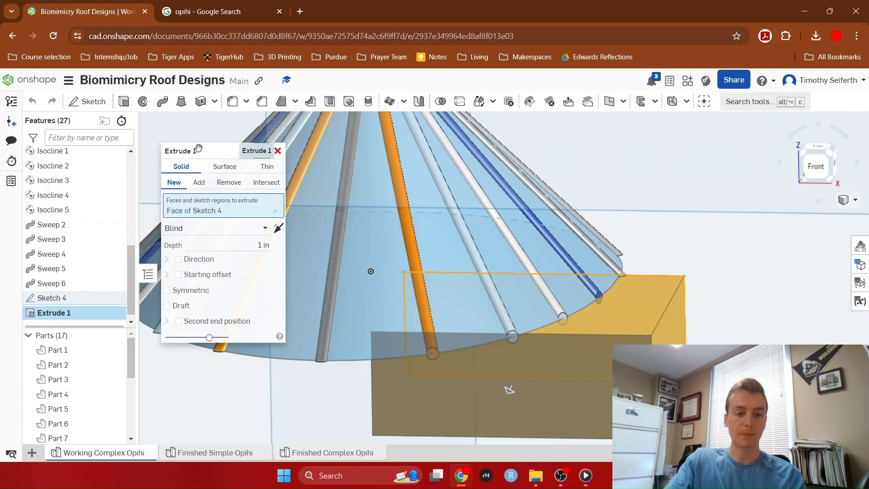
pyautogui.click(240, 187)
pyautogui.click(234, 229)
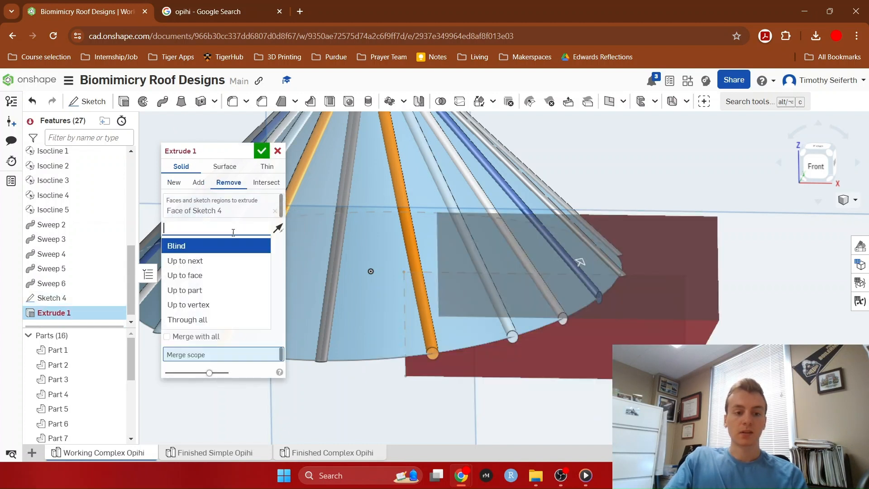
pyautogui.click(212, 317)
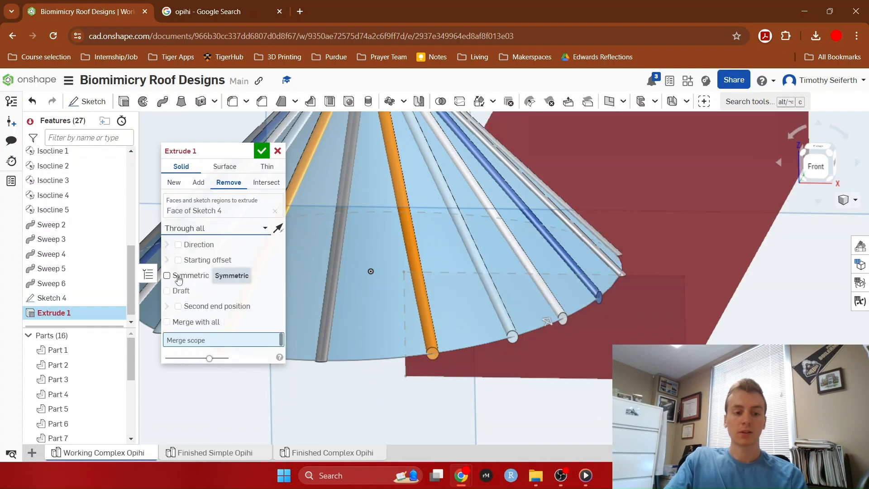
pyautogui.click(211, 275)
pyautogui.click(167, 307)
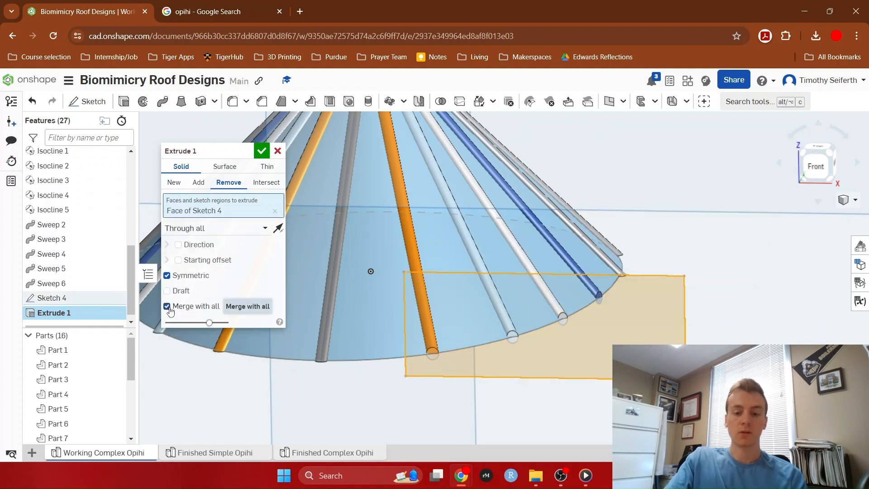
pyautogui.moveTo(612, 414)
pyautogui.mouseDown(button='right')
pyautogui.moveTo(545, 421)
pyautogui.moveTo(634, 398)
pyautogui.moveTo(639, 414)
pyautogui.moveTo(617, 428)
pyautogui.mouseUp(button='right')
pyautogui.click(262, 151)
# Start a new sketch on the Right plane in the Left view, focused on the rib ends protruding at the apex.
pyautogui.moveTo(606, 348)
pyautogui.mouseDown(button='right')
pyautogui.moveTo(535, 358)
pyautogui.moveTo(552, 355)
pyautogui.moveTo(572, 377)
pyautogui.mouseUp(button='right')
pyautogui.scroll(-3, 574, 378)
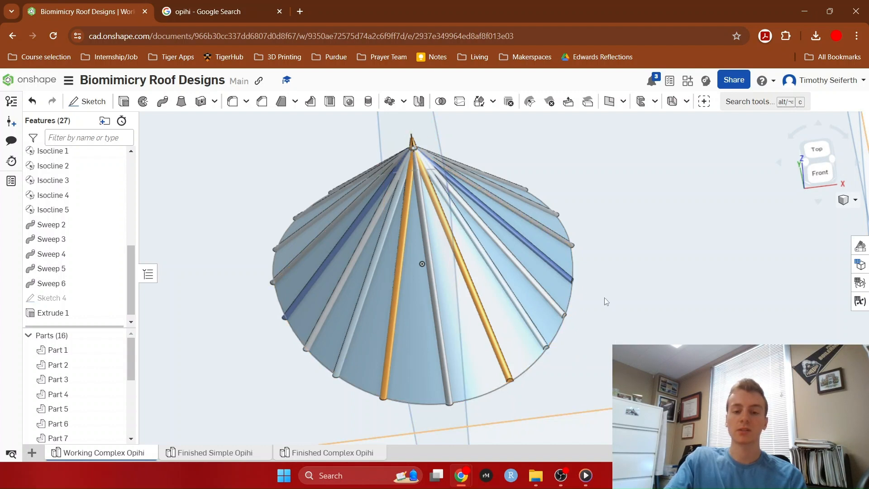
pyautogui.scroll(3, 605, 298)
pyautogui.scroll(-5, 604, 298)
pyautogui.moveTo(640, 311); pyautogui.dragTo(681, 310, button='right')
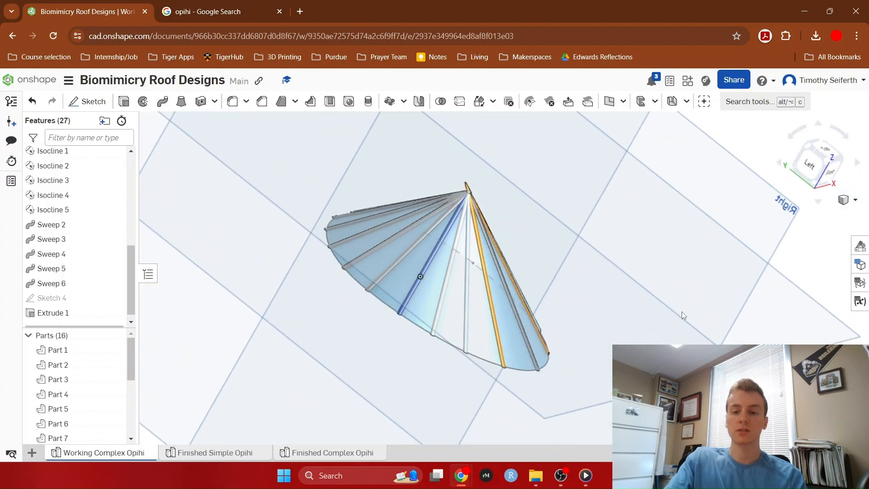
pyautogui.click(809, 169)
pyautogui.scroll(3, 514, 227)
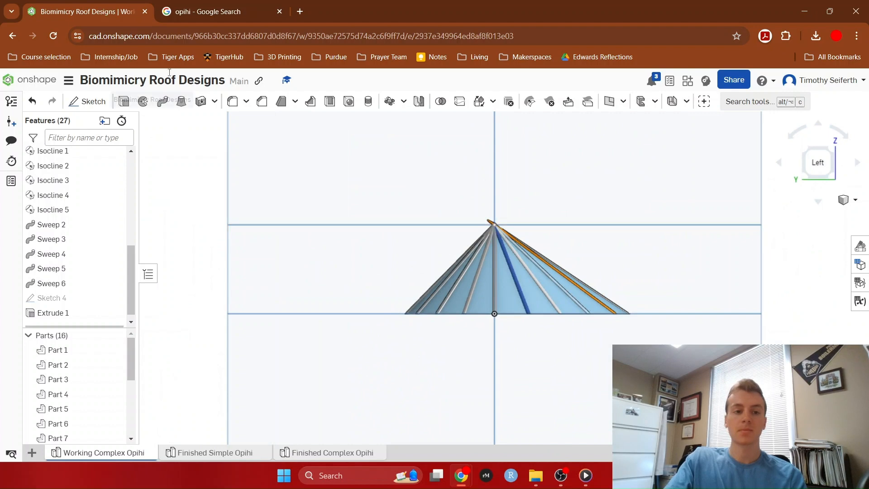
pyautogui.click(105, 103)
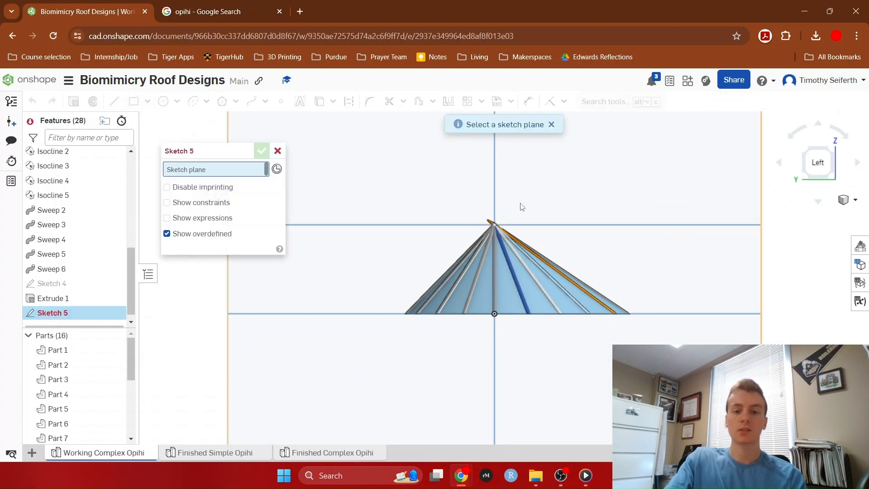
pyautogui.click(575, 170)
pyautogui.scroll(5, 515, 198)
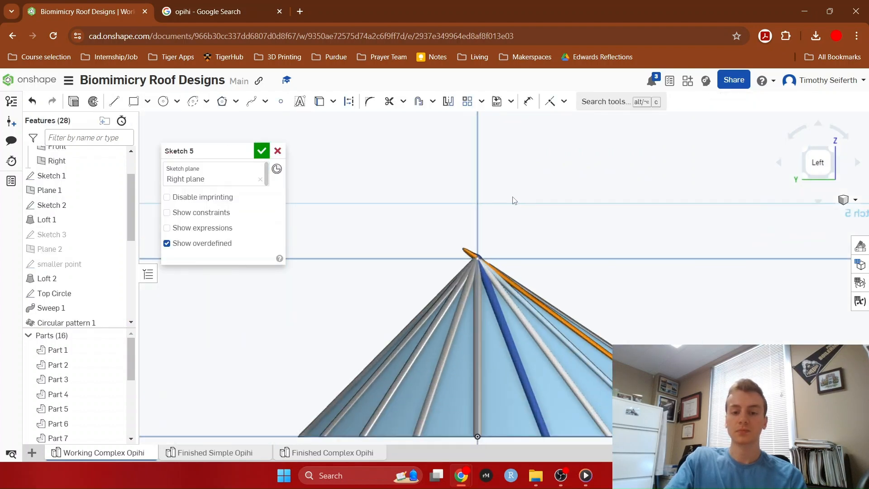
pyautogui.scroll(2, 482, 246)
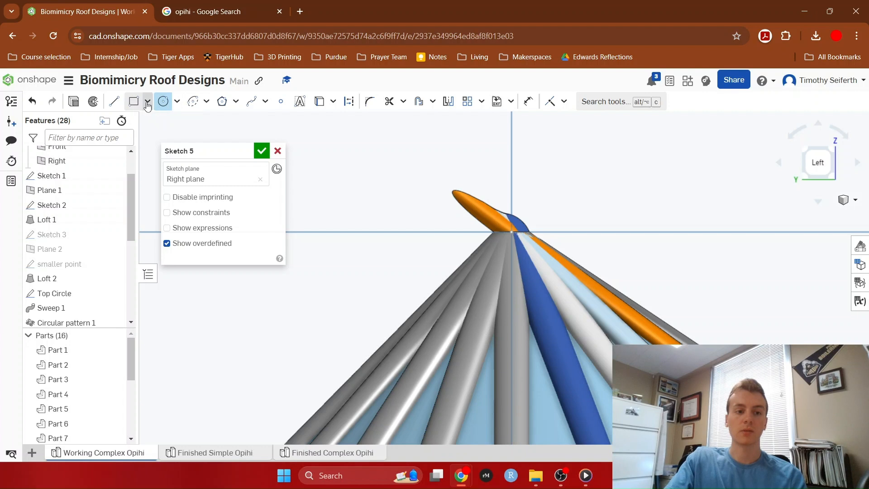
# Draw an aligned rectangle about 0.367 in long along the roof's steeper slope, enclosing the rib ends protruding past the apex, and finish the sketch.
pyautogui.click(148, 101)
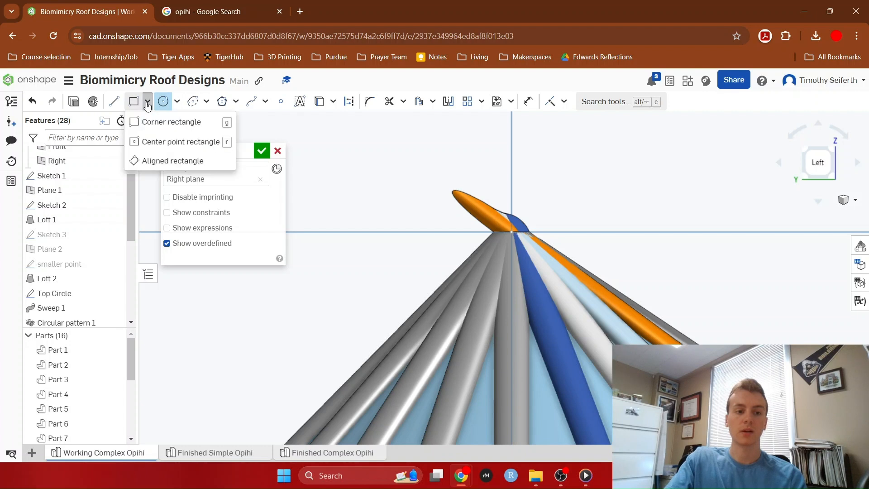
pyautogui.click(148, 163)
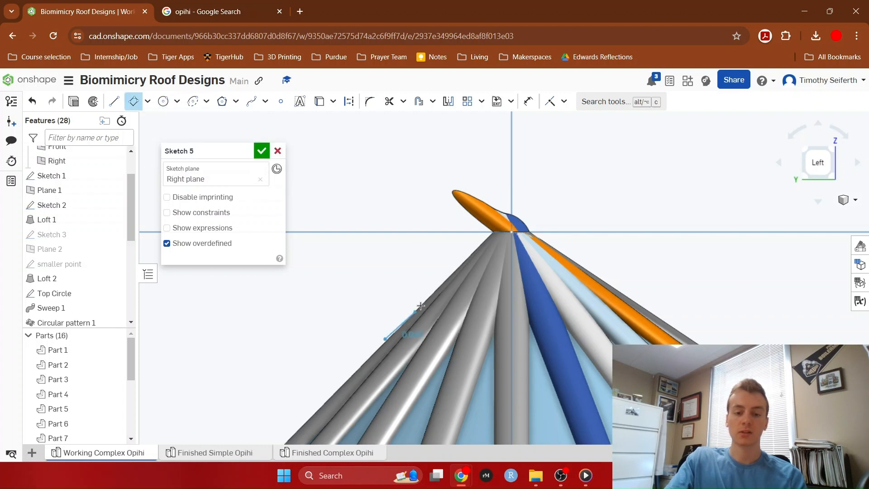
pyautogui.click(572, 157)
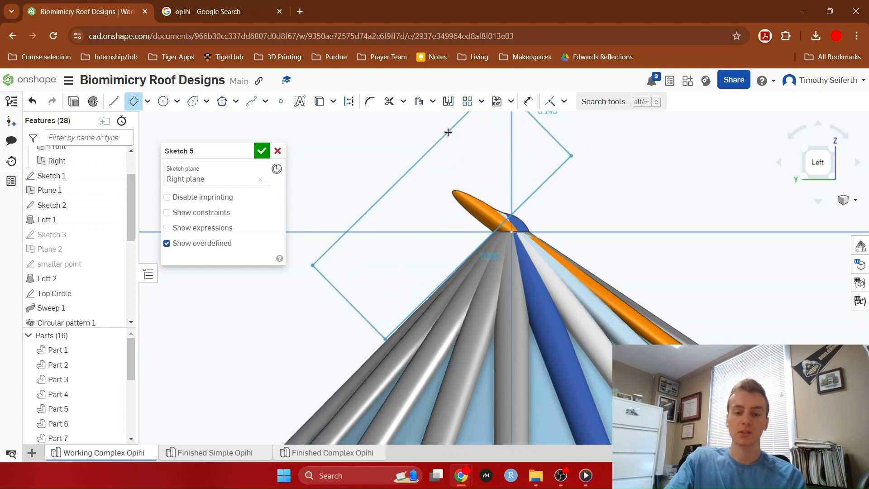
pyautogui.click(449, 133)
pyautogui.moveTo(640, 225)
pyautogui.mouseDown(button='right')
pyautogui.moveTo(632, 257)
pyautogui.moveTo(645, 266)
pyautogui.moveTo(635, 236)
pyautogui.moveTo(646, 235)
pyautogui.mouseUp(button='right')
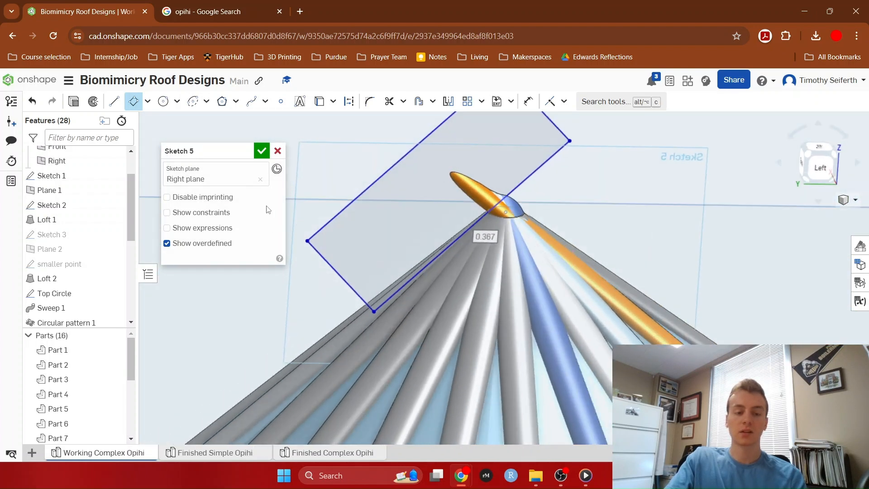
pyautogui.click(262, 153)
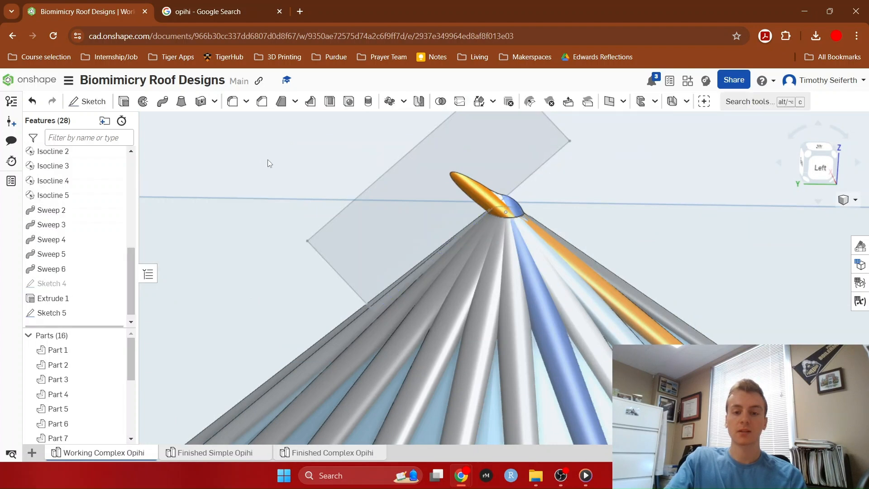
# Extrude the apex rectangle as a symmetric Through all removal.
pyautogui.click(469, 155)
pyautogui.moveTo(649, 214)
pyautogui.mouseDown(button='right')
pyautogui.moveTo(641, 229)
pyautogui.moveTo(653, 235)
pyautogui.mouseUp(button='right')
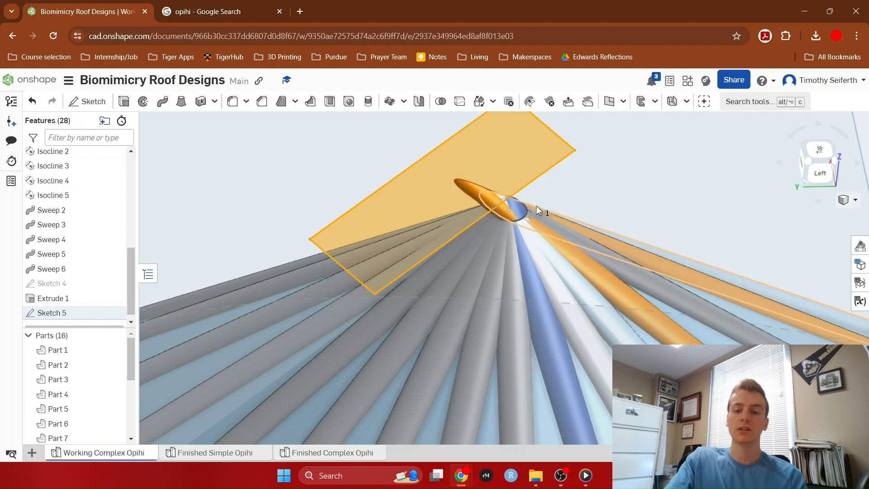
pyautogui.moveTo(622, 194)
pyautogui.mouseDown(button='right')
pyautogui.moveTo(621, 177)
pyautogui.moveTo(615, 190)
pyautogui.mouseUp(button='right')
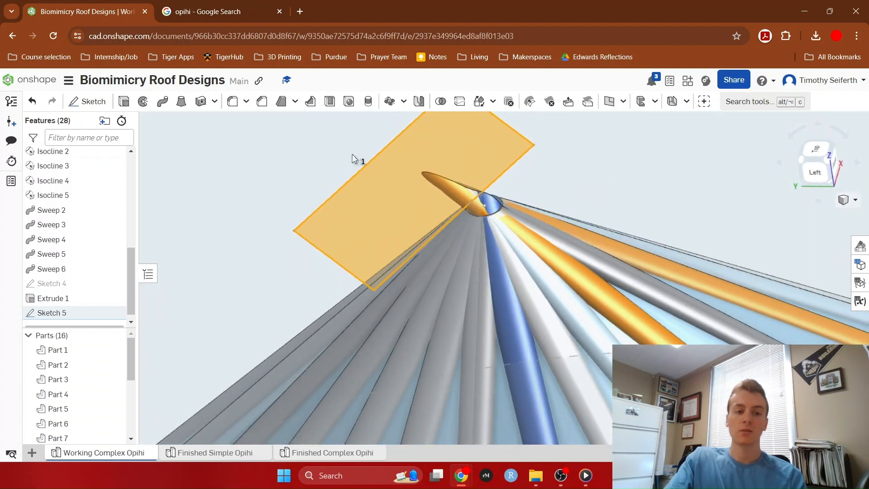
pyautogui.click(124, 102)
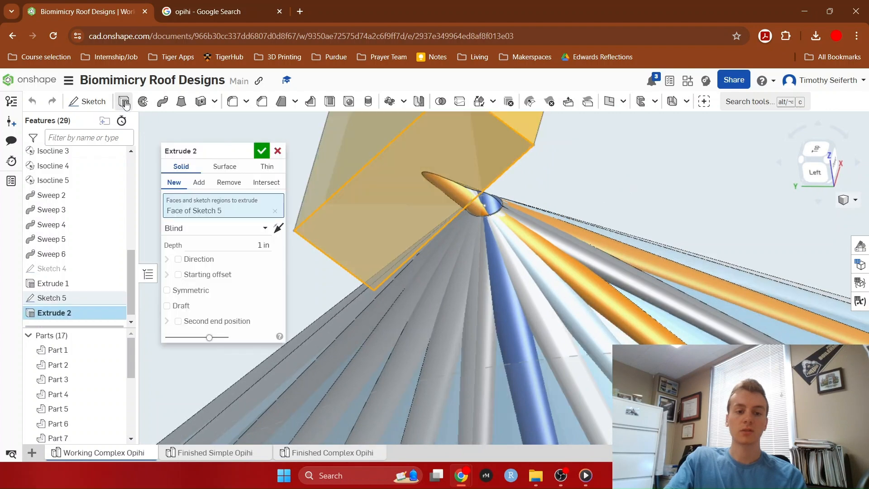
pyautogui.click(228, 182)
pyautogui.click(245, 233)
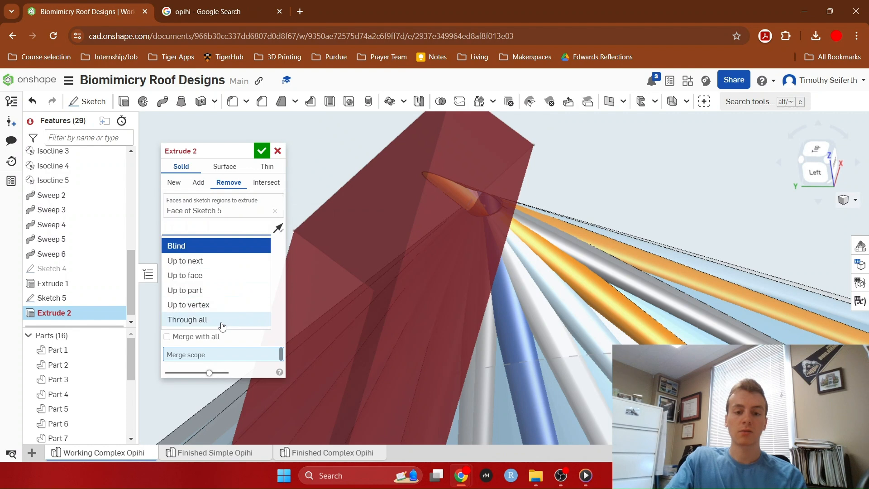
pyautogui.click(222, 320)
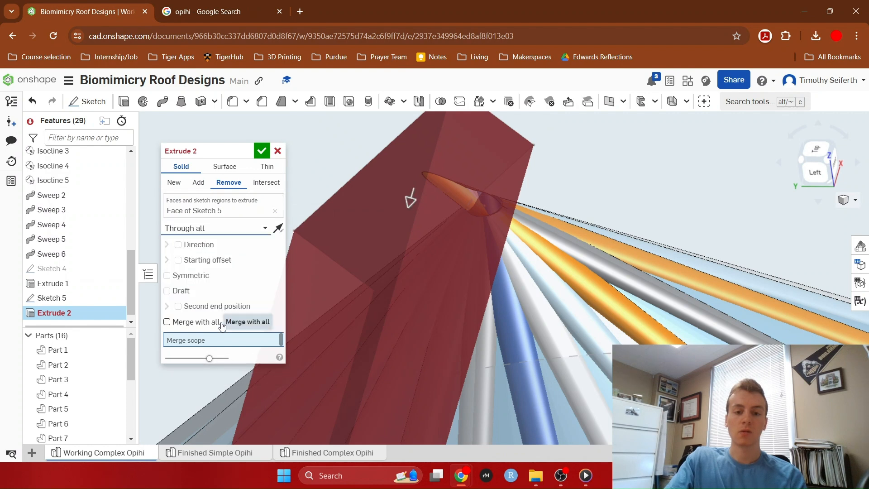
pyautogui.click(167, 276)
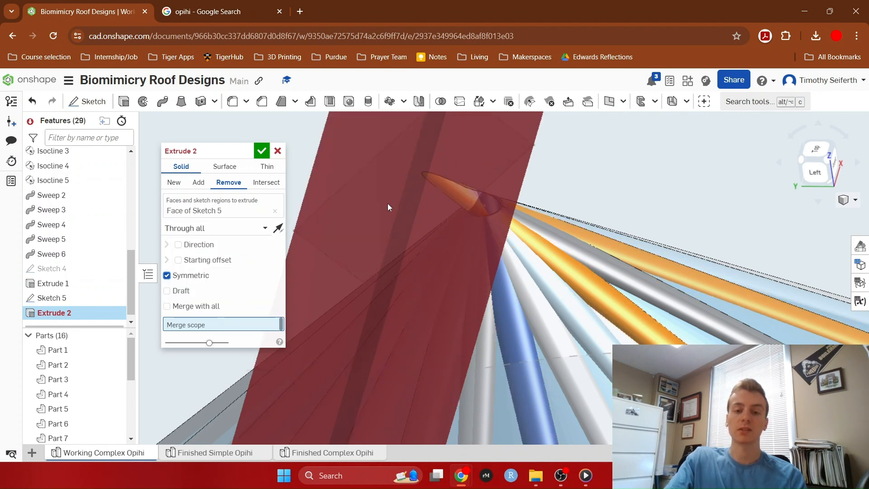
# Limit the removal's merge scope to the five swept isocline ribs, Part 12 through Part 16.
pyautogui.moveTo(517, 281); pyautogui.dragTo(548, 273, button='right')
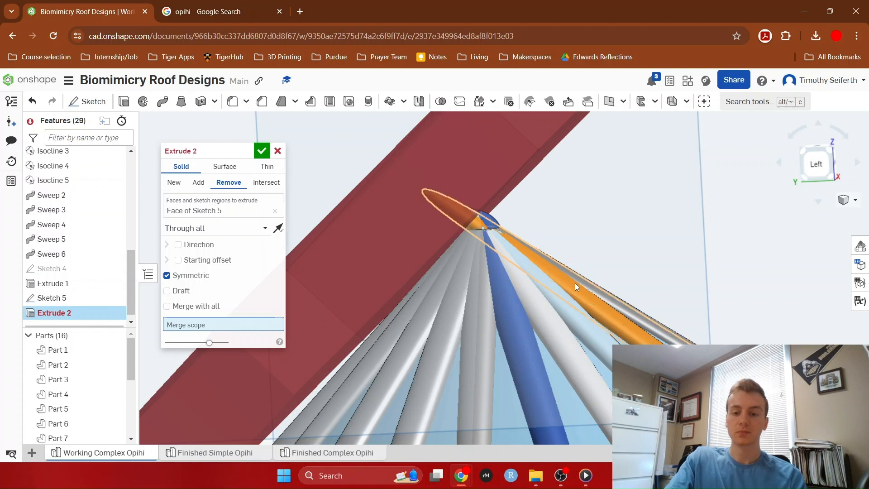
pyautogui.scroll(2, 607, 337)
pyautogui.moveTo(607, 336); pyautogui.dragTo(691, 274, button='right')
pyautogui.click(686, 251)
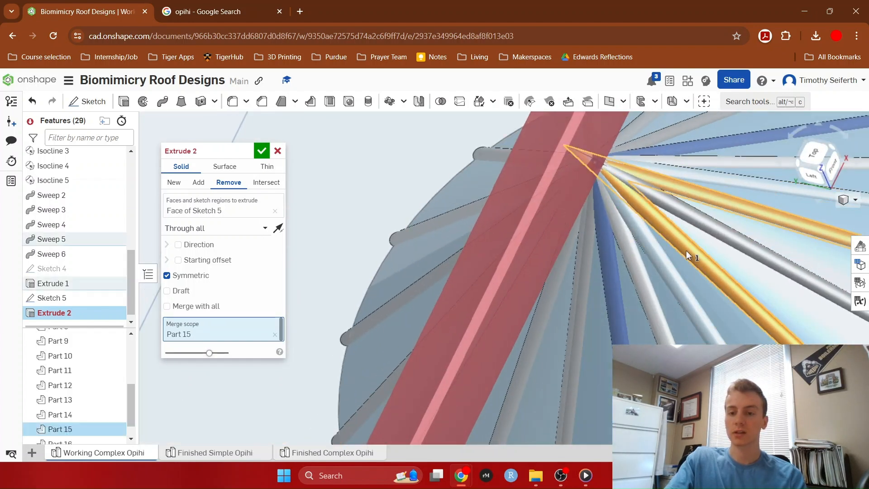
pyautogui.click(695, 219)
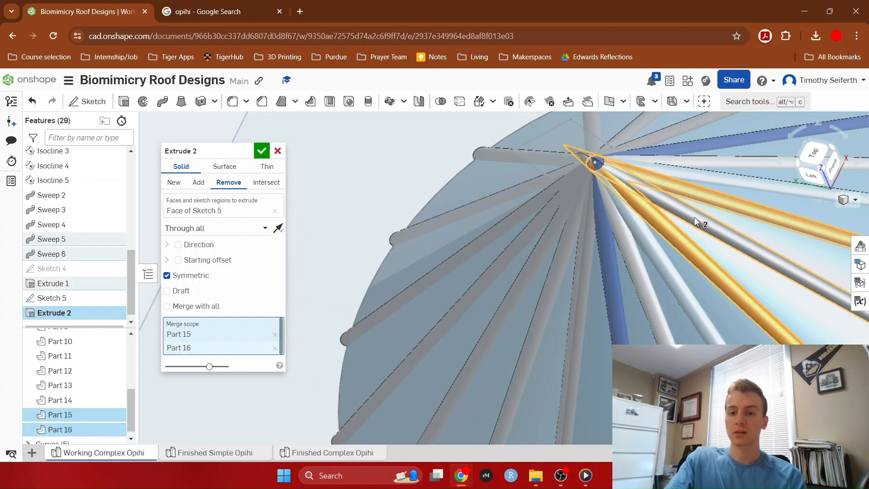
pyautogui.click(659, 253)
pyautogui.click(640, 267)
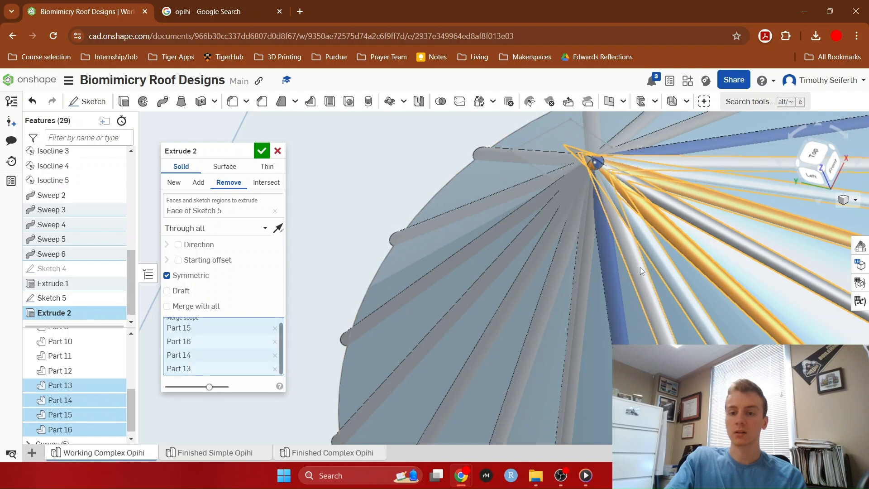
pyautogui.click(613, 289)
# Inspect the previewed cut on the rib ends around the apex and accept the removal.
pyautogui.moveTo(575, 314); pyautogui.dragTo(612, 279, button='right')
pyautogui.scroll(5, 591, 156)
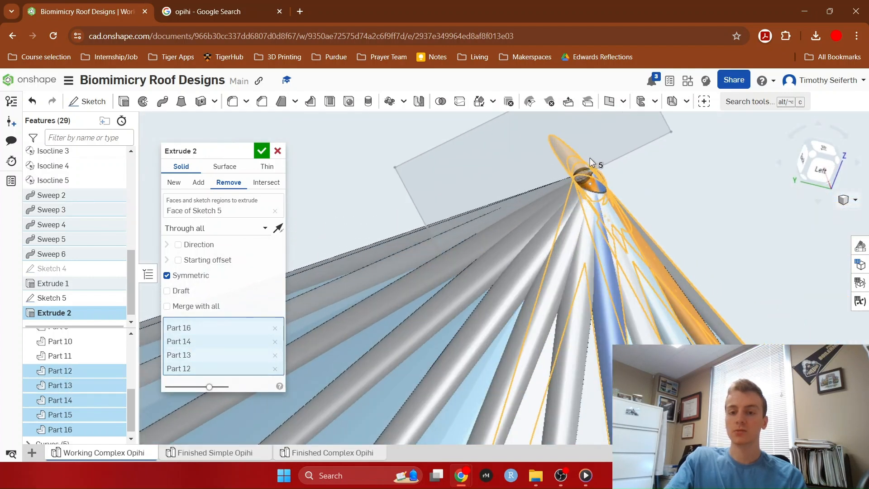
pyautogui.scroll(4, 582, 177)
pyautogui.moveTo(749, 223)
pyautogui.mouseDown(button='right')
pyautogui.moveTo(743, 233)
pyautogui.moveTo(736, 229)
pyautogui.moveTo(771, 213)
pyautogui.moveTo(757, 215)
pyautogui.moveTo(758, 227)
pyautogui.mouseUp(button='right')
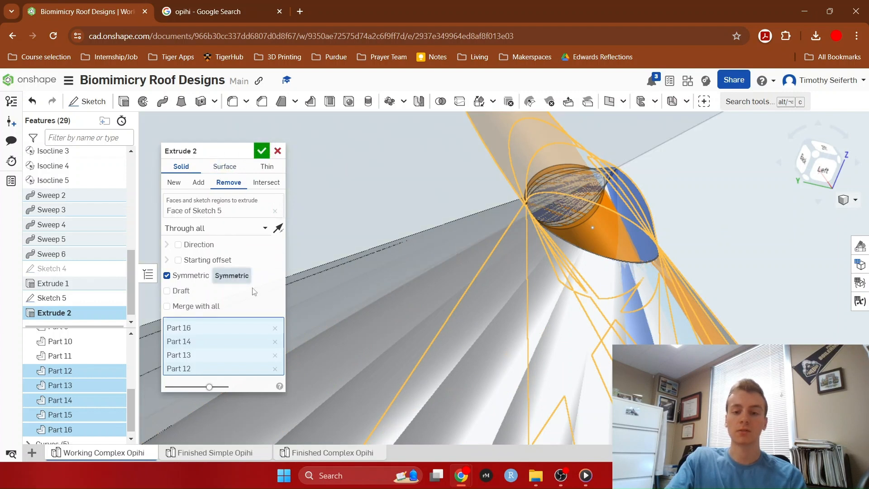
pyautogui.moveTo(728, 246); pyautogui.dragTo(707, 263, button='right')
pyautogui.scroll(-5, 715, 318)
pyautogui.scroll(-3, 715, 319)
pyautogui.moveTo(732, 305); pyautogui.dragTo(461, 147, button='middle')
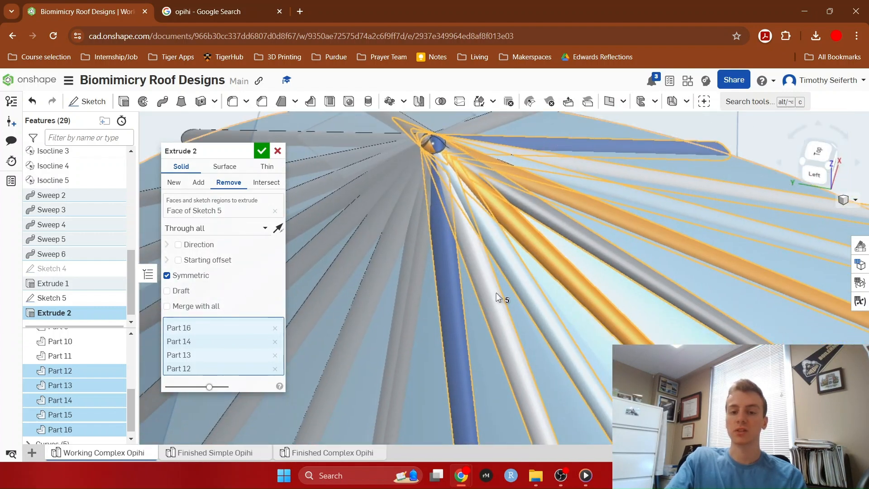
pyautogui.click(261, 151)
# Examine the trimmed rib ends at the apex up close and the whole ribbed roof from several sides.
pyautogui.scroll(-8, 399, 302)
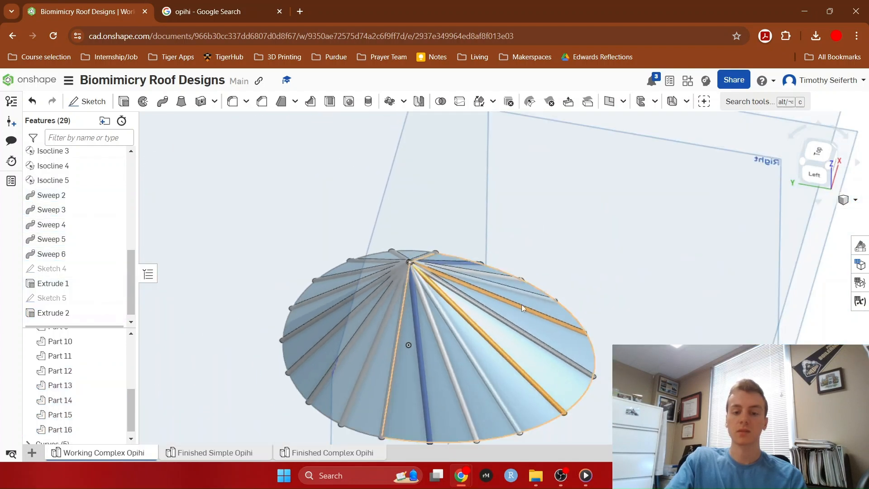
pyautogui.moveTo(658, 309); pyautogui.dragTo(470, 268, button='right')
pyautogui.scroll(8, 470, 268)
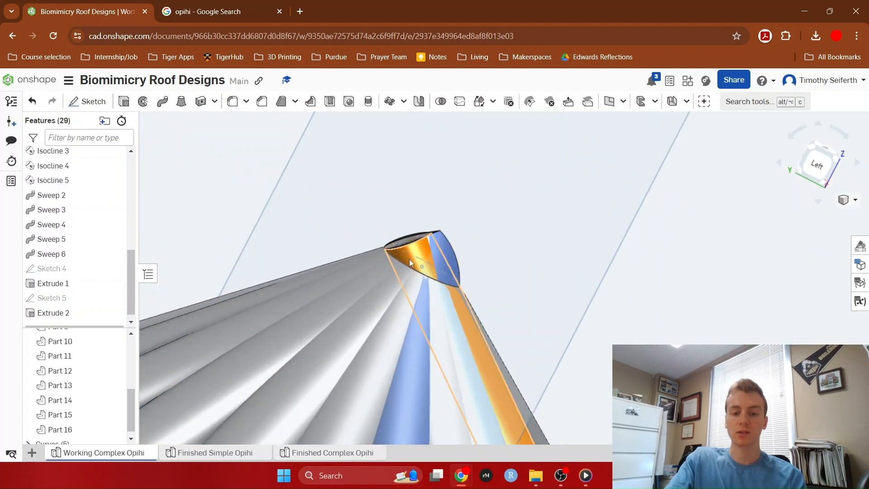
pyautogui.moveTo(515, 247); pyautogui.dragTo(541, 282, button='right')
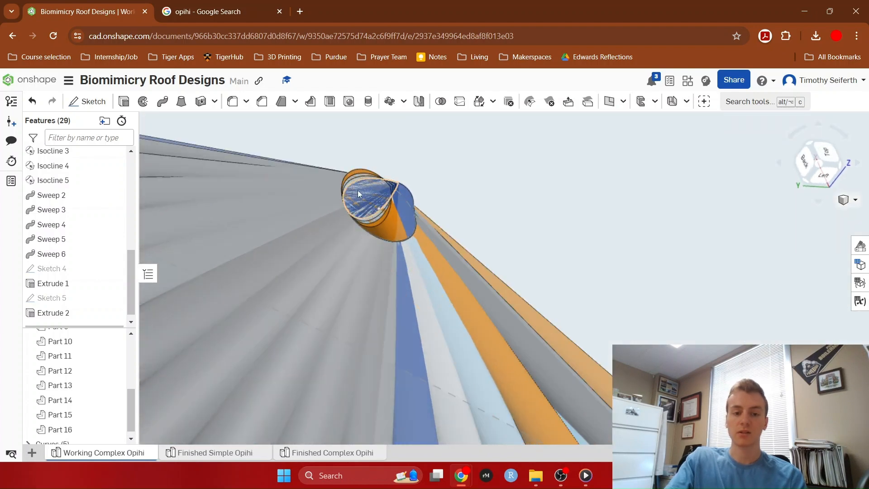
pyautogui.scroll(-10, 410, 264)
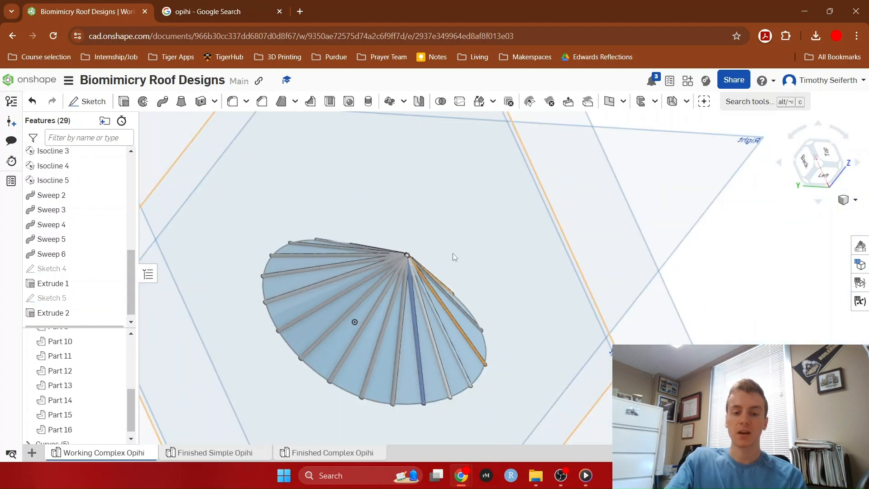
pyautogui.moveTo(478, 264)
pyautogui.mouseDown(button='right')
pyautogui.moveTo(446, 272)
pyautogui.moveTo(459, 282)
pyautogui.moveTo(456, 291)
pyautogui.moveTo(441, 167)
pyautogui.moveTo(472, 265)
pyautogui.moveTo(496, 267)
pyautogui.moveTo(482, 248)
pyautogui.moveTo(483, 257)
pyautogui.mouseUp(button='right')
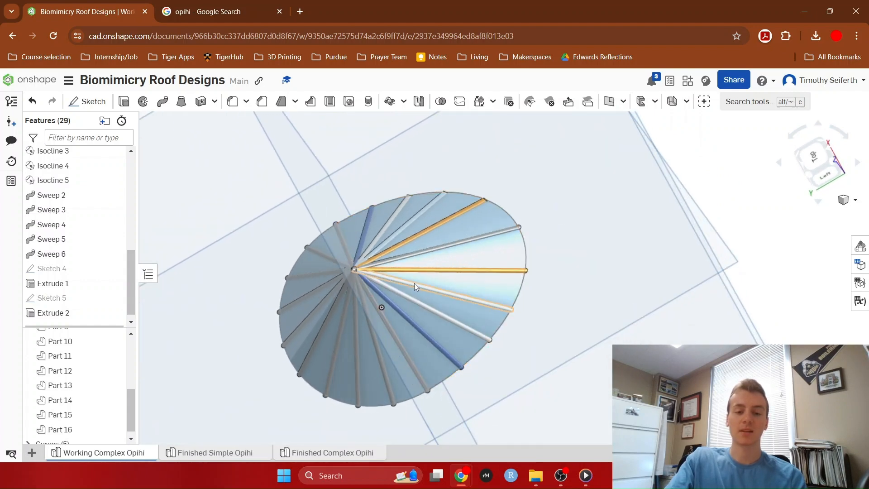
# Open the Finished Simple Opihi model and view its ribbed cone from the side and from above.
pyautogui.click(210, 453)
pyautogui.scroll(-3, 451, 326)
pyautogui.moveTo(599, 346); pyautogui.dragTo(794, 221, button='right')
pyautogui.click(827, 168)
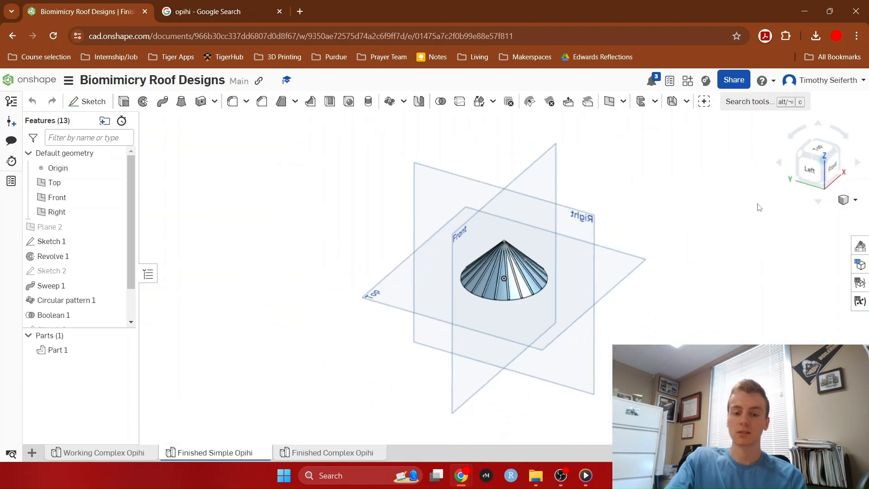
pyautogui.scroll(5, 490, 276)
pyautogui.moveTo(693, 299); pyautogui.dragTo(720, 335, button='right')
# Compare the Working Complex Opihi roof with the opihi shell photo in the Google results and with the Finished Simple Opihi model.
pyautogui.click(227, 5)
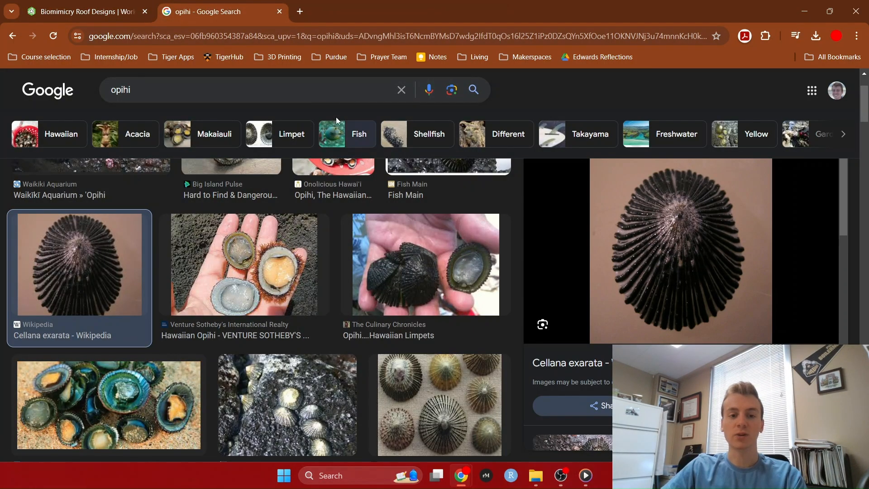
pyautogui.click(84, 4)
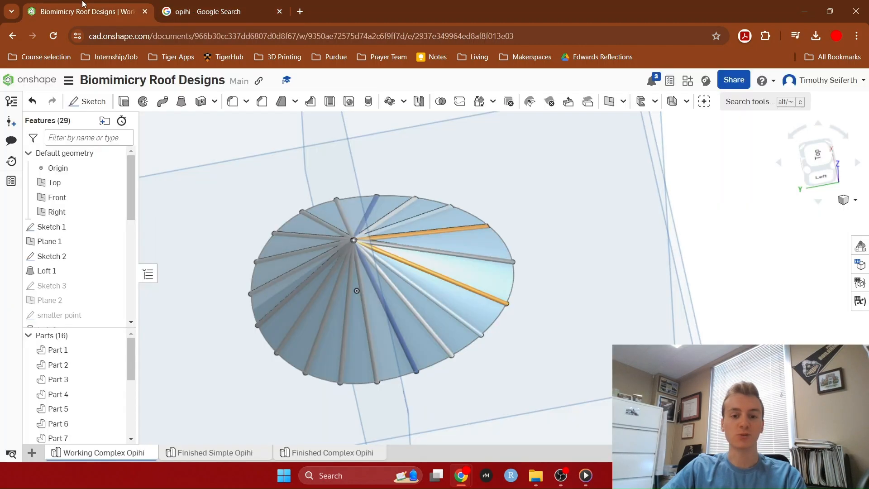
pyautogui.moveTo(241, 217); pyautogui.dragTo(679, 285, button='right')
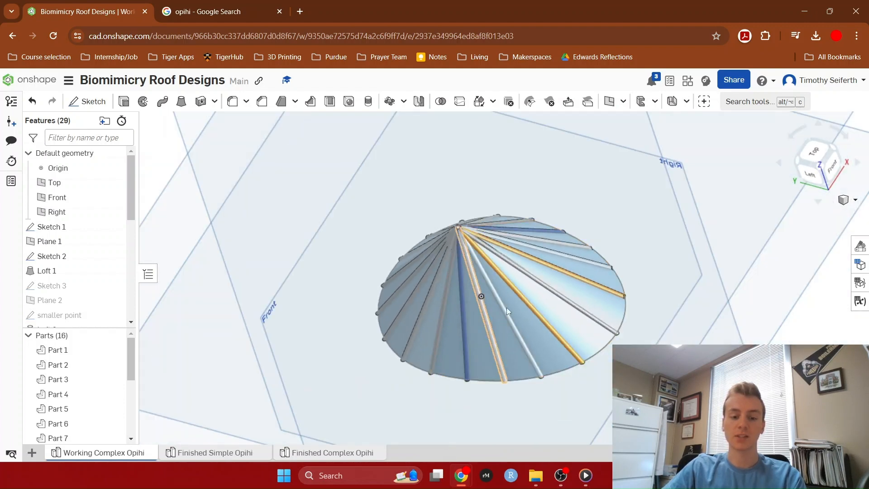
pyautogui.click(215, 453)
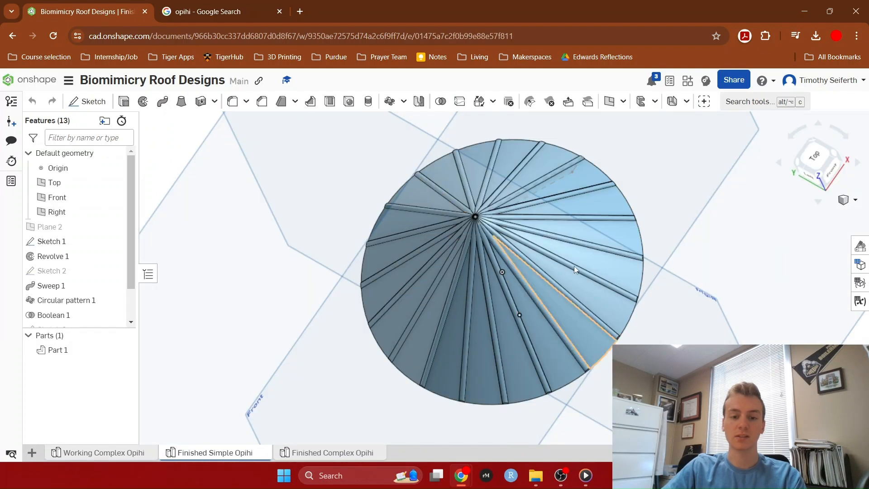
pyautogui.click(112, 459)
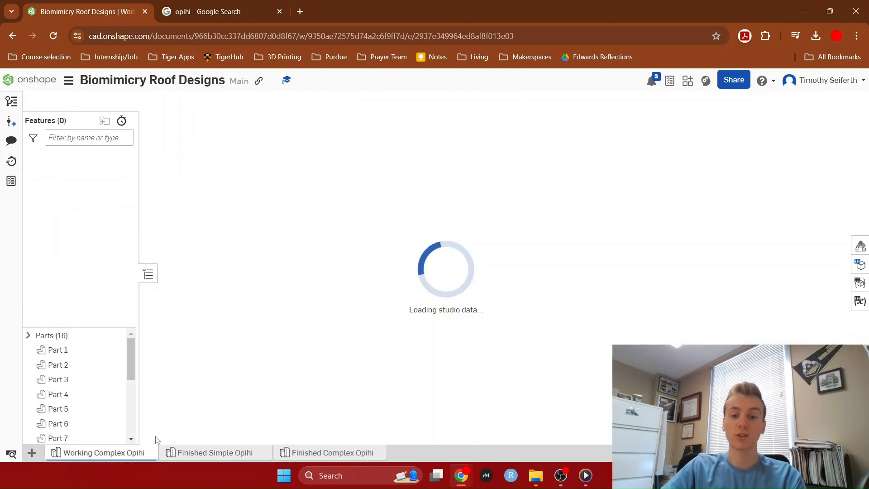
# Try to union all the parts of Working Complex Opihi into one body with a Boolean.
pyautogui.click(216, 453)
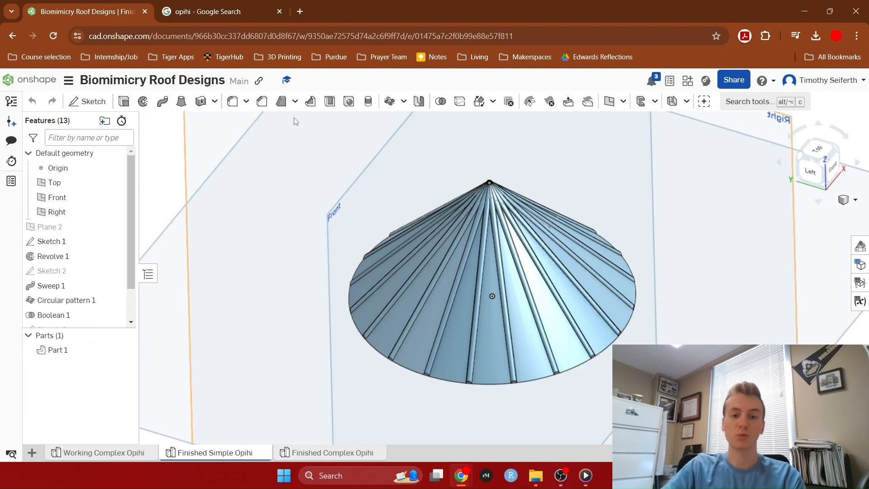
pyautogui.click(108, 458)
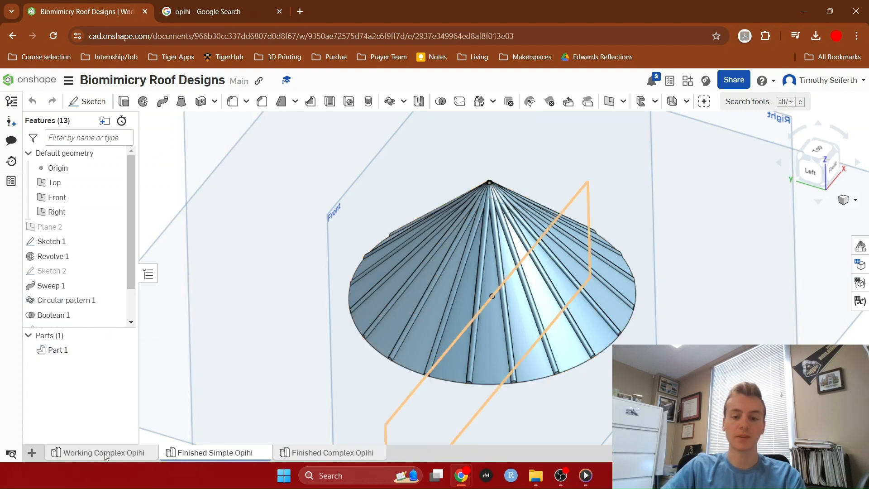
pyautogui.moveTo(321, 178); pyautogui.dragTo(669, 415)
pyautogui.moveTo(368, 328); pyautogui.dragTo(335, 344, button='right')
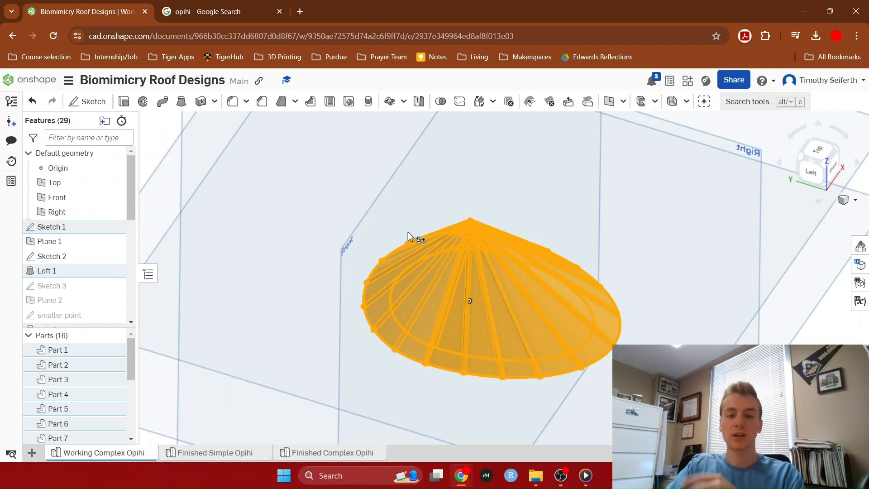
pyautogui.click(440, 101)
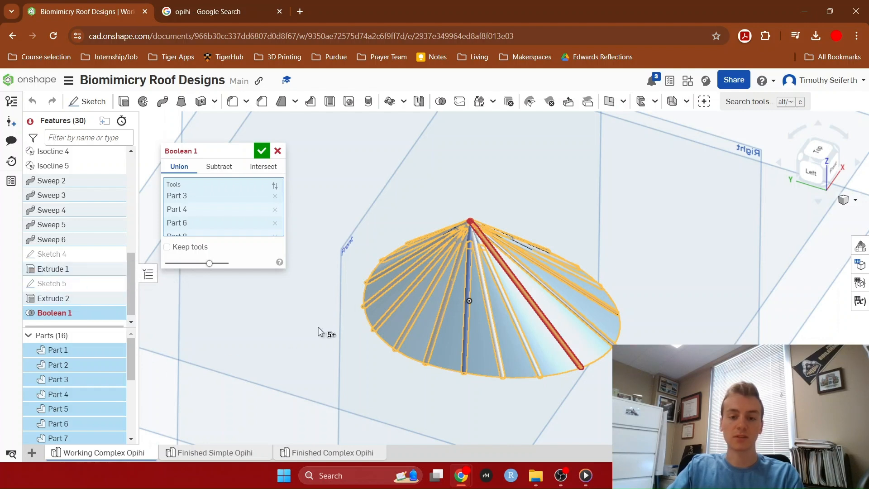
pyautogui.click(277, 151)
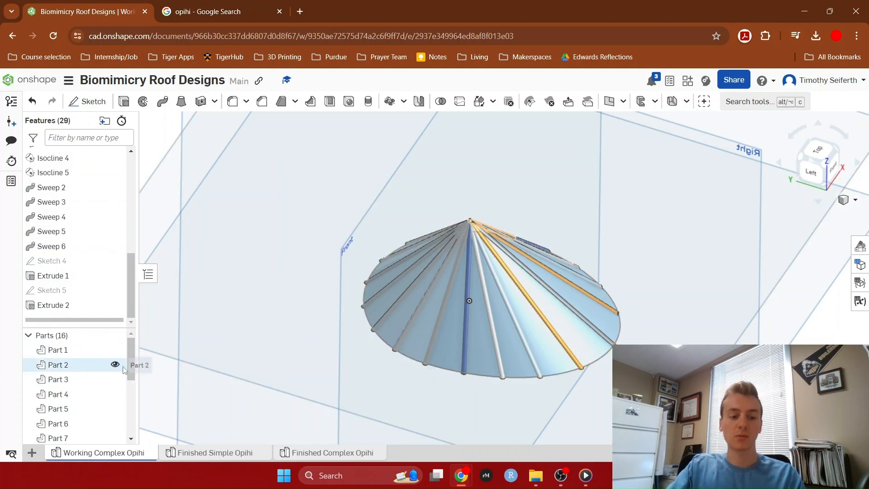
# Select Part 1 through Part 16 of Working Complex Opihi and start exporting them.
pyautogui.moveTo(134, 370)
pyautogui.mouseDown()
pyautogui.moveTo(128, 427)
pyautogui.moveTo(127, 415)
pyautogui.moveTo(116, 437)
pyautogui.moveTo(133, 406)
pyautogui.moveTo(131, 374)
pyautogui.mouseUp()
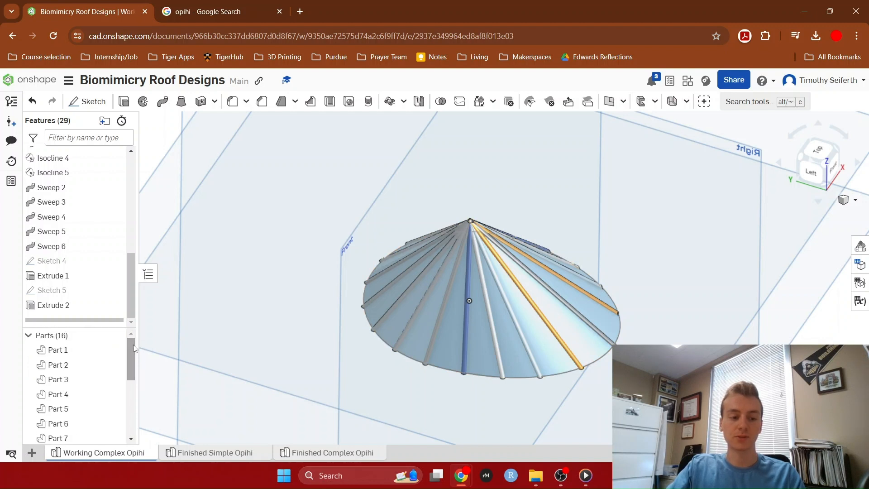
pyautogui.click(67, 355)
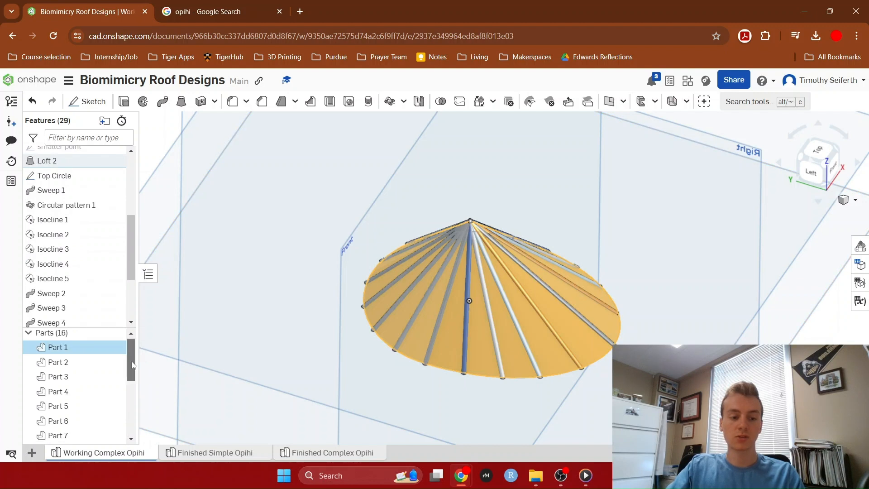
pyautogui.moveTo(131, 362); pyautogui.dragTo(132, 425)
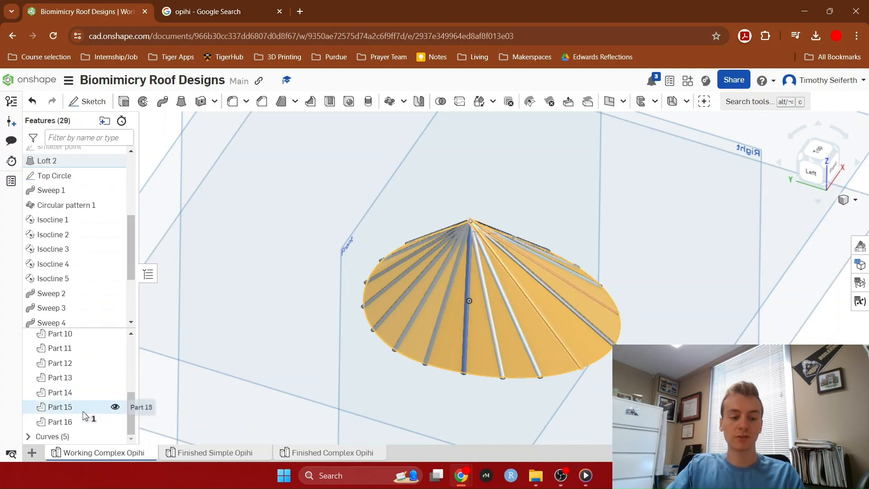
pyautogui.keyDown('shift'); pyautogui.click(74, 424); pyautogui.keyUp('shift')
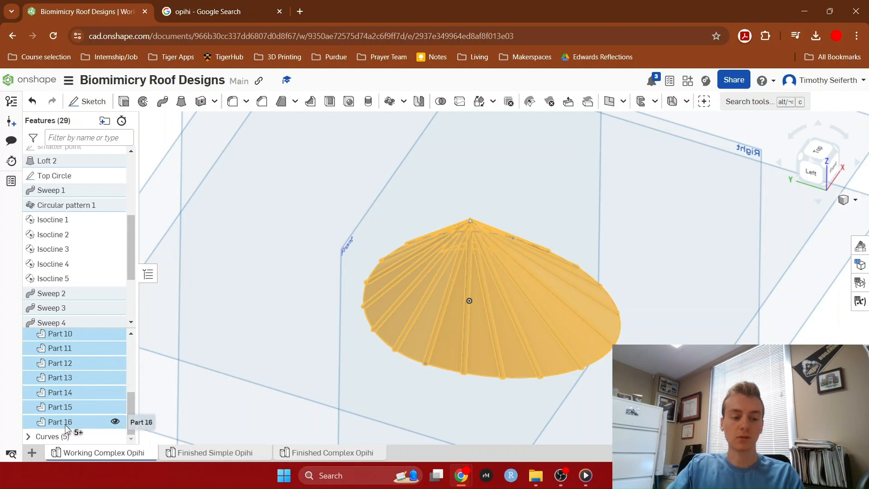
pyautogui.rightClick(68, 376)
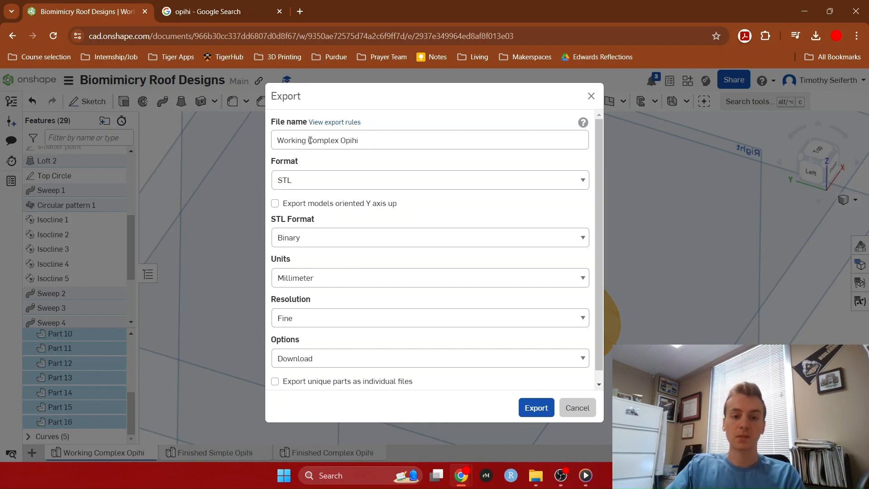
# Name the export file Complex Opihi and export it as a downloaded STL with Fine resolution.
pyautogui.moveTo(310, 141); pyautogui.dragTo(252, 145)
pyautogui.press('BackSpace')
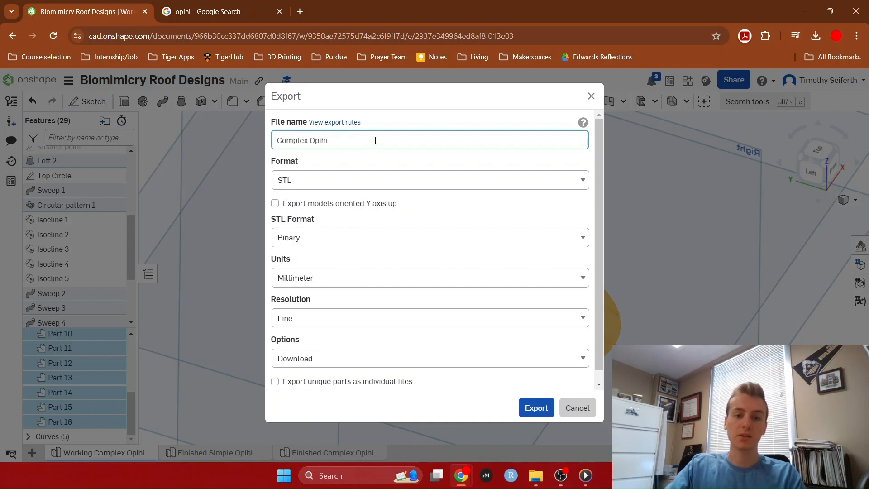
pyautogui.click(376, 182)
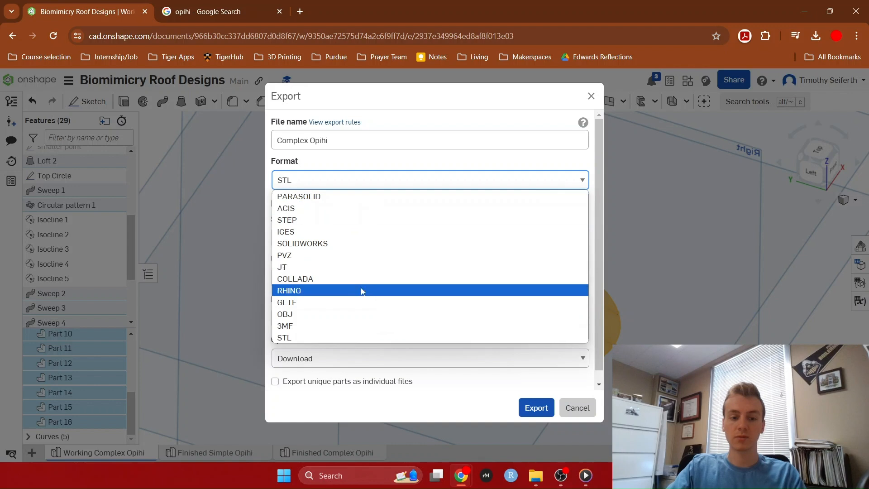
pyautogui.click(330, 337)
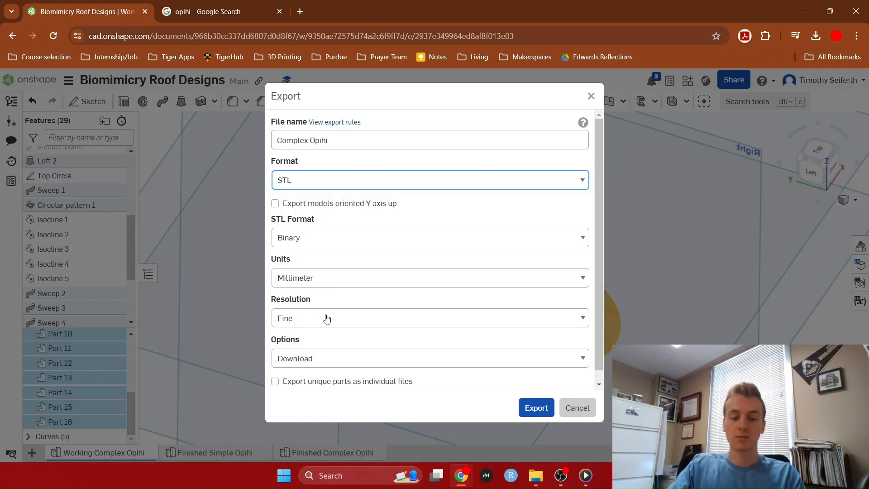
pyautogui.click(325, 318)
pyautogui.click(322, 358)
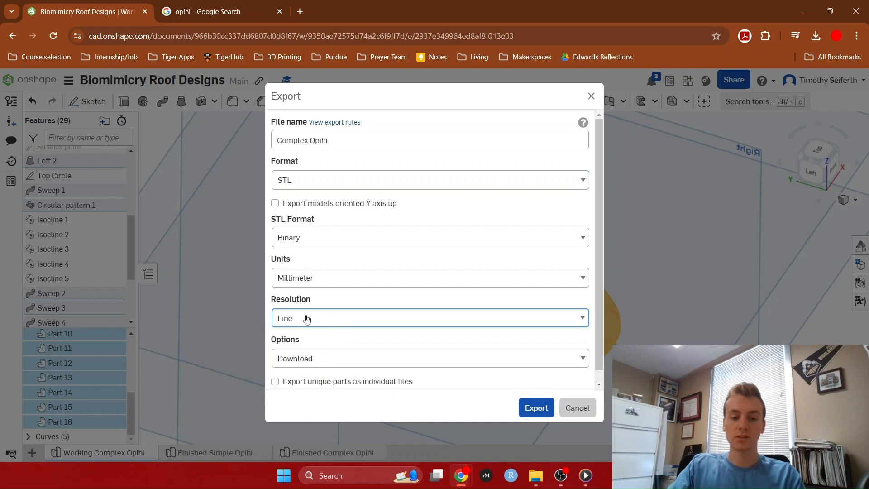
pyautogui.click(537, 408)
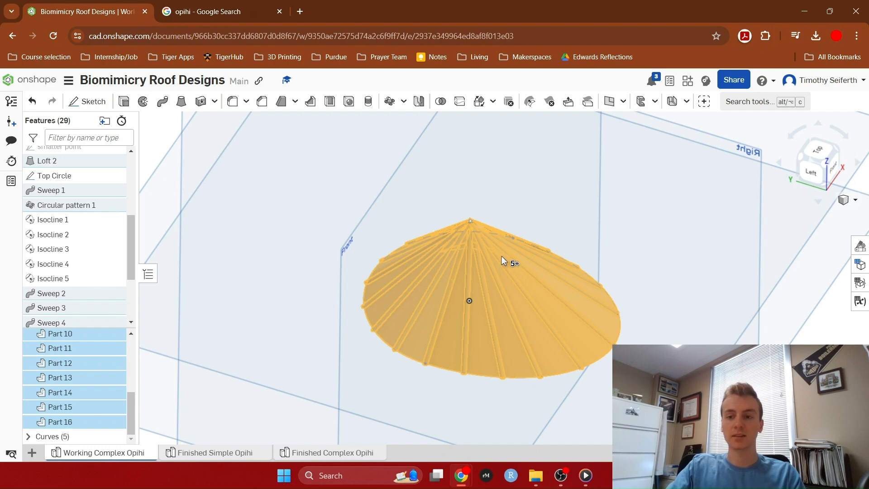
# Deselect the parts and review the ribbed roof from several angles, comparing it with the opihi shell photo in the Google results.
pyautogui.moveTo(555, 213)
pyautogui.mouseDown(button='right')
pyautogui.moveTo(554, 223)
pyautogui.moveTo(544, 217)
pyautogui.mouseUp(button='right')
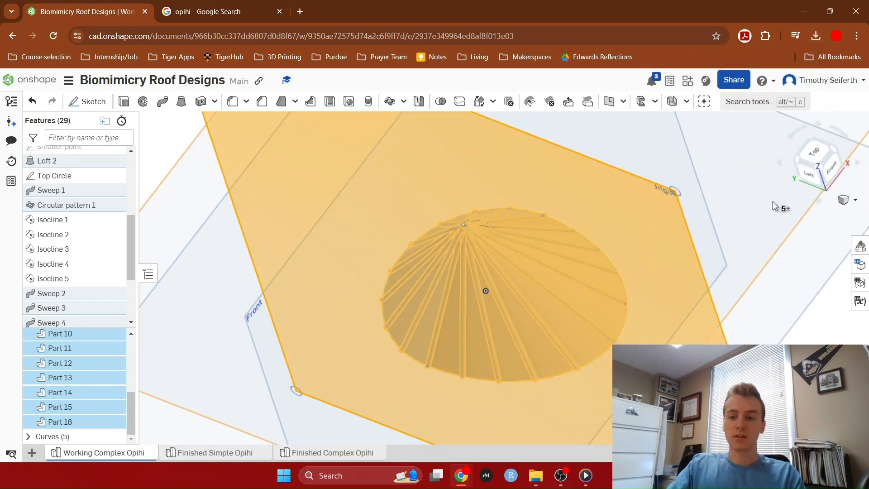
pyautogui.click(822, 340)
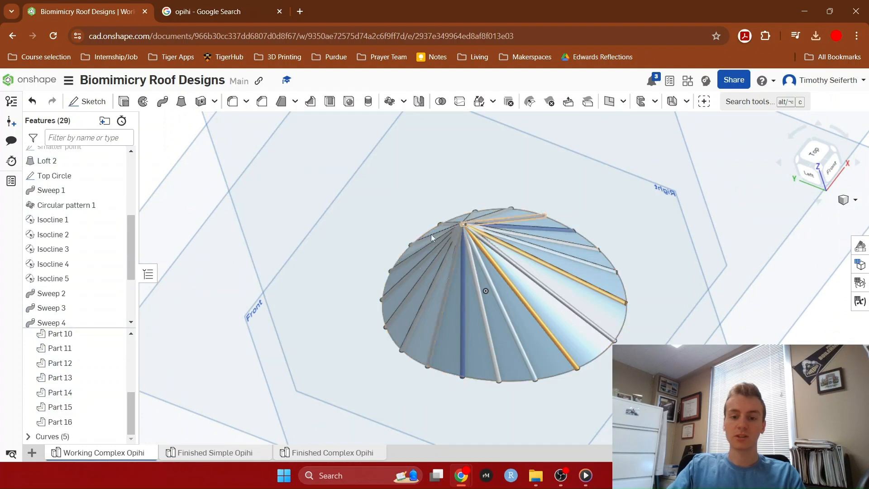
pyautogui.moveTo(569, 322)
pyautogui.mouseDown(button='right')
pyautogui.moveTo(607, 324)
pyautogui.moveTo(569, 327)
pyautogui.mouseUp(button='right')
pyautogui.click(210, 9)
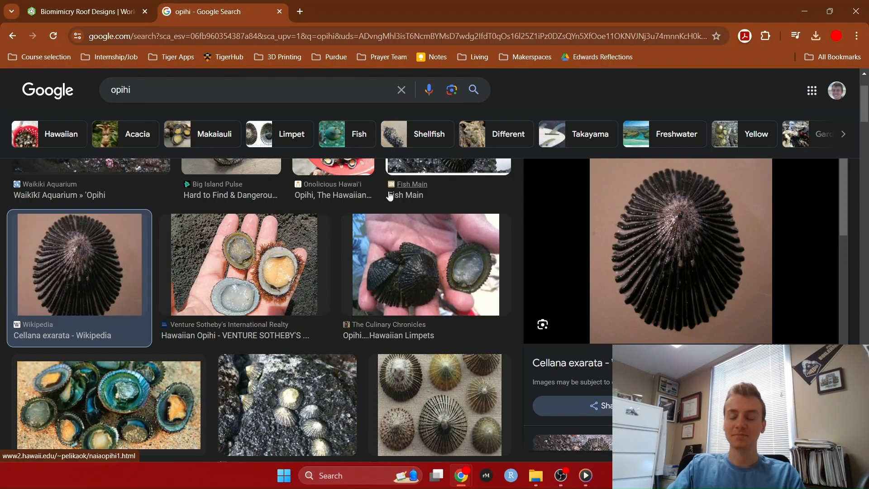
pyautogui.click(93, 4)
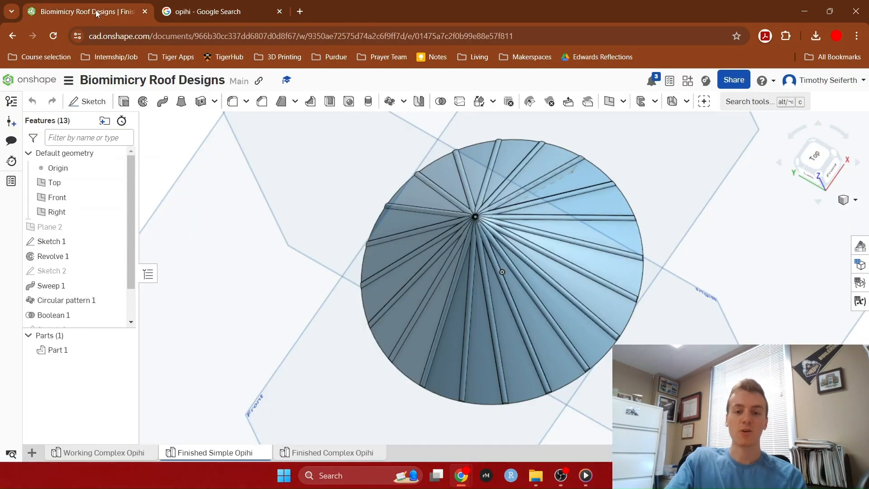
pyautogui.click(103, 453)
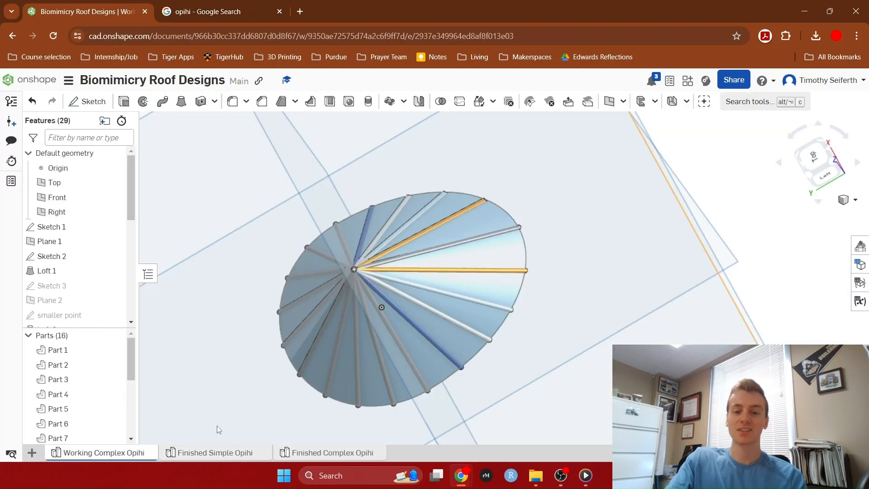
pyautogui.moveTo(572, 311); pyautogui.dragTo(526, 322, button='right')
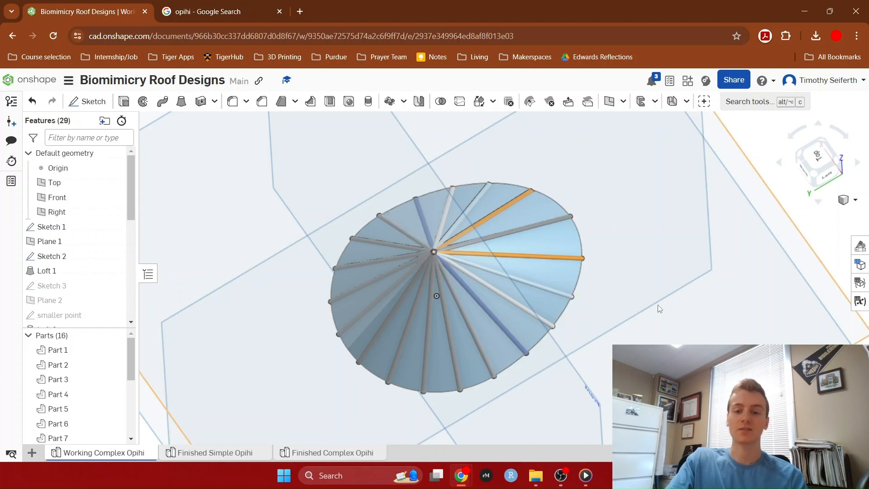
pyautogui.moveTo(623, 305); pyautogui.dragTo(553, 320, button='right')
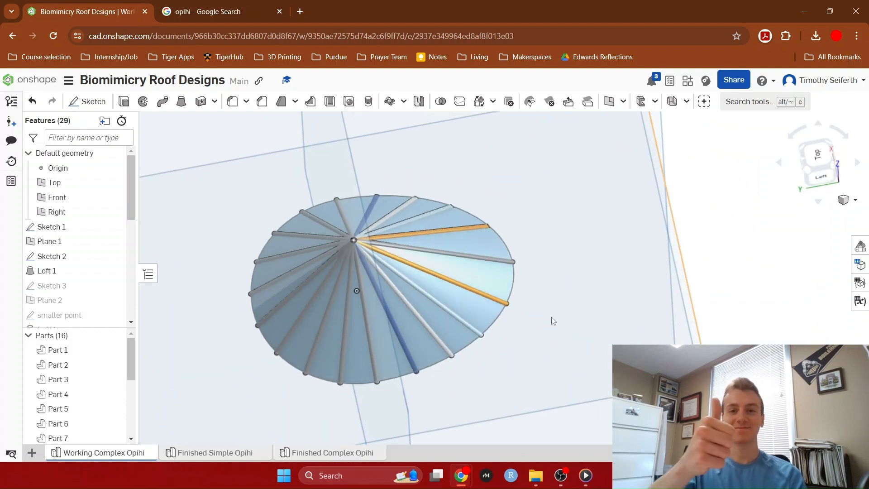